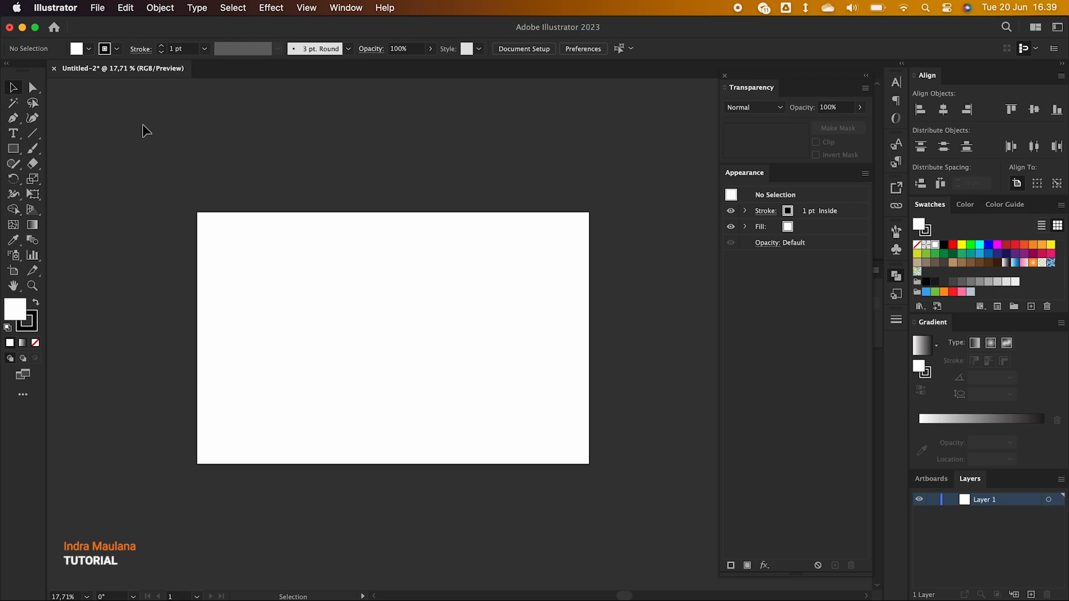
# Draw a rectangle covering the whole artboard and remove its stroke
pyautogui.hscroll(1, 259, 295)
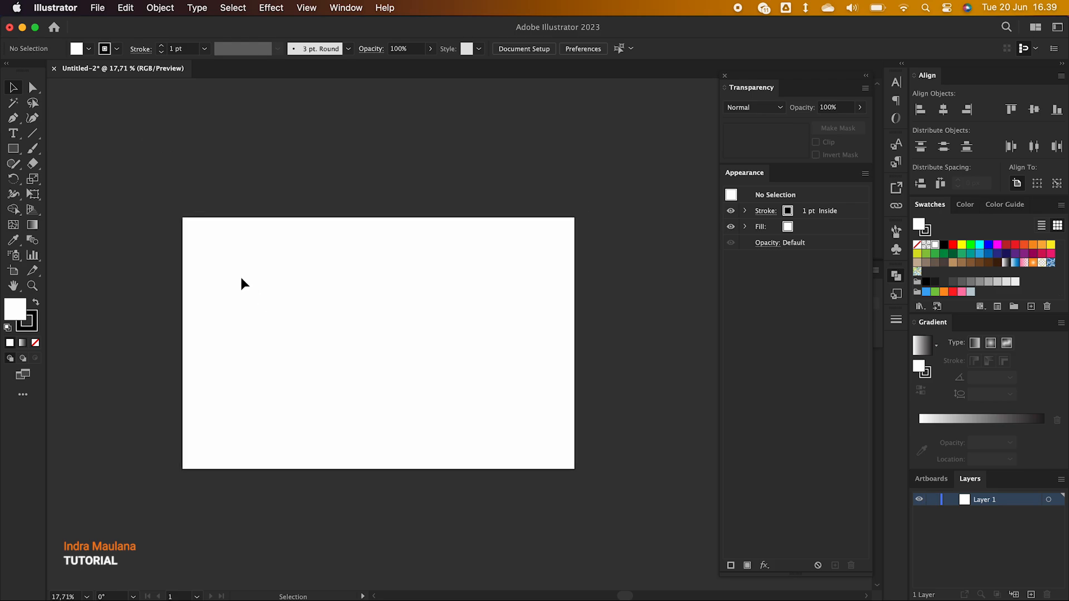
pyautogui.click(17, 149)
pyautogui.moveTo(185, 216); pyautogui.dragTo(575, 469)
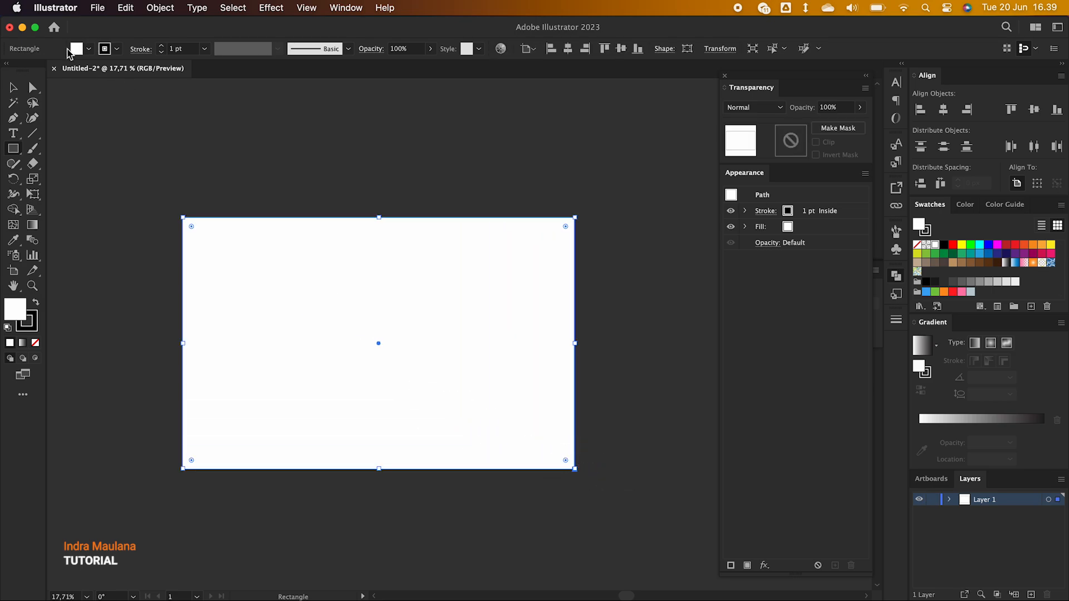
pyautogui.click(13, 89)
pyautogui.click(117, 49)
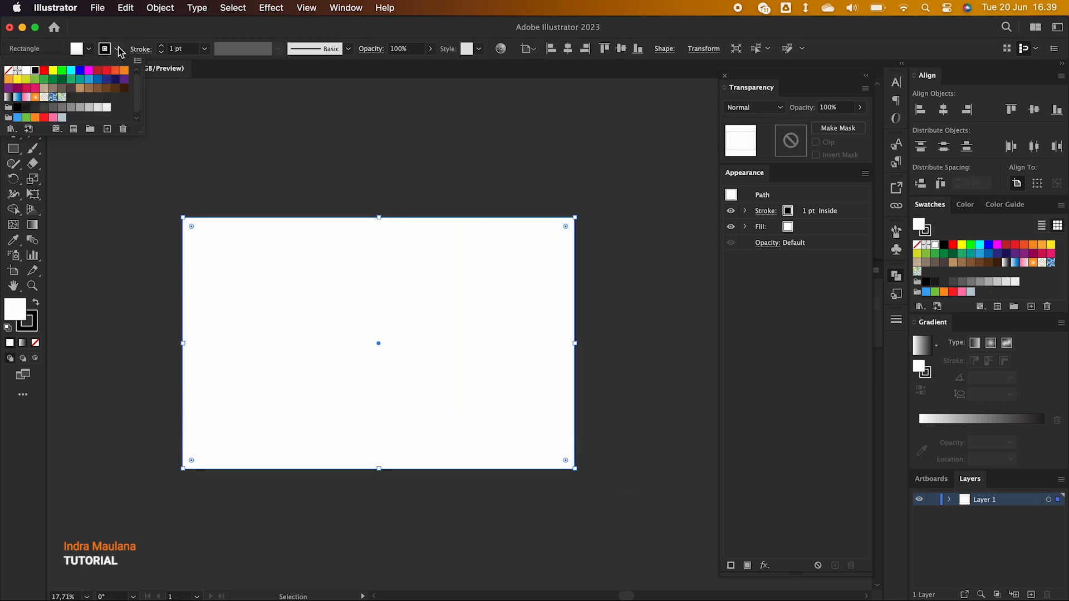
pyautogui.click(12, 71)
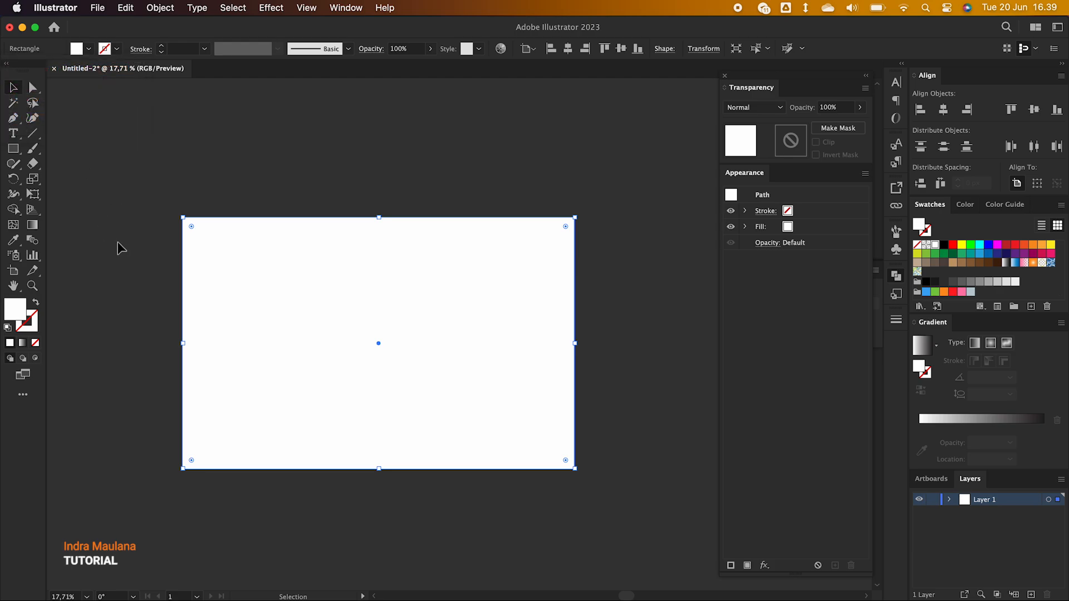
# Fill the rectangle with the white-to-black linear gradient and switch its black end stop to RGB colour mode
pyautogui.click(508, 204)
pyautogui.click(476, 301)
pyautogui.click(972, 421)
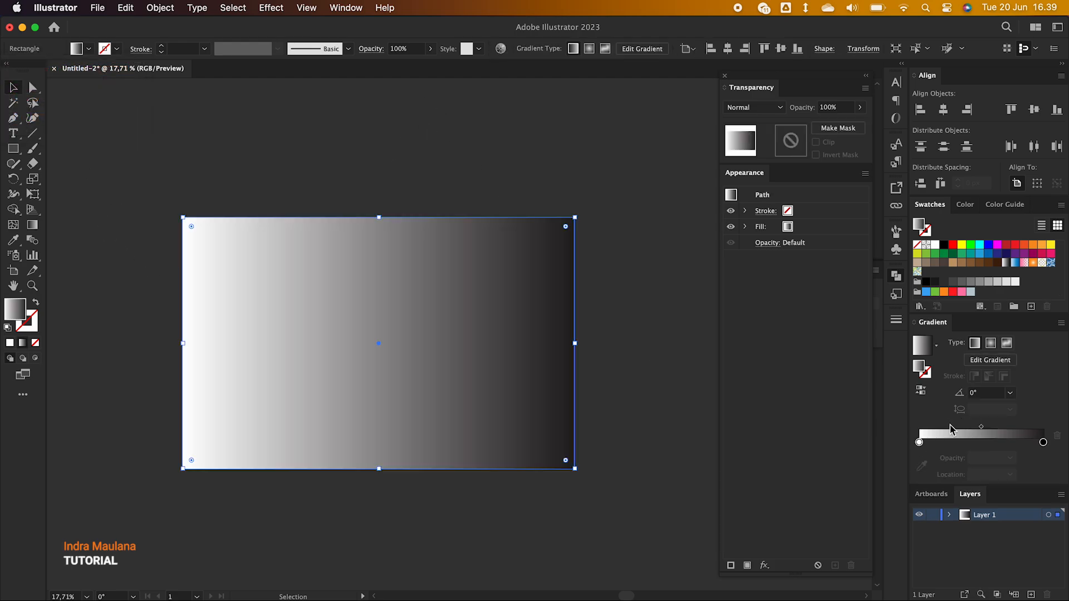
pyautogui.doubleClick(1044, 442)
pyautogui.click(1042, 456)
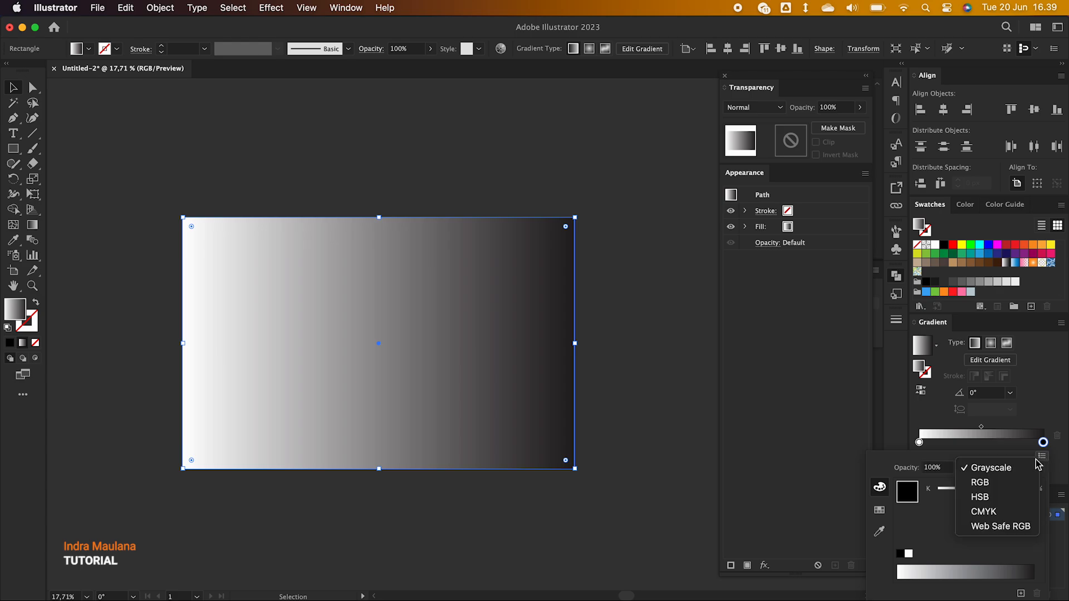
pyautogui.click(1000, 483)
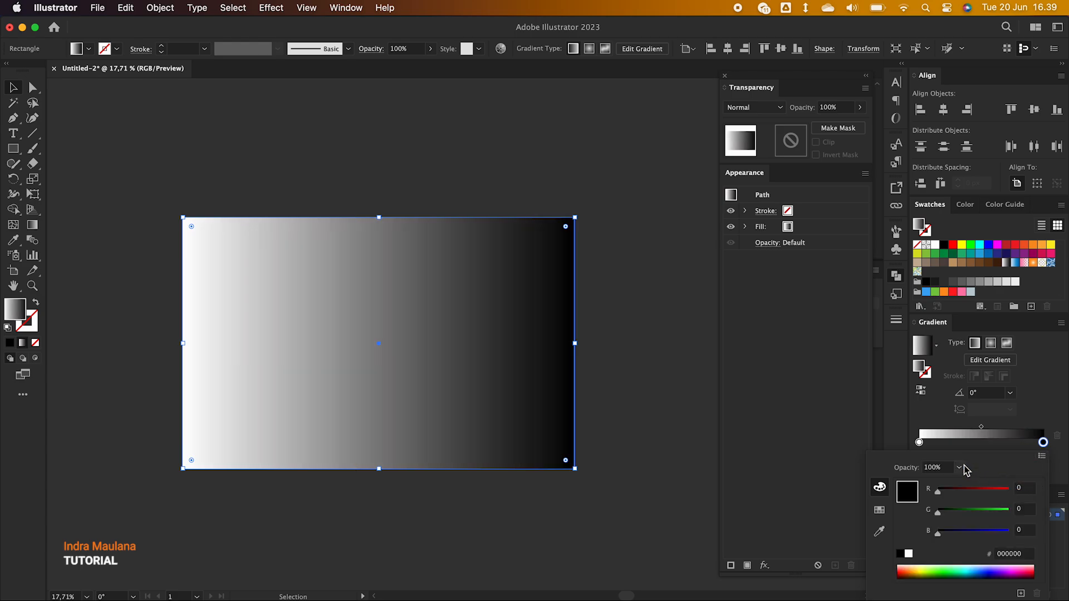
# Set the gradient's start stop to 90% black and its end stop to 100% black
pyautogui.click(920, 443)
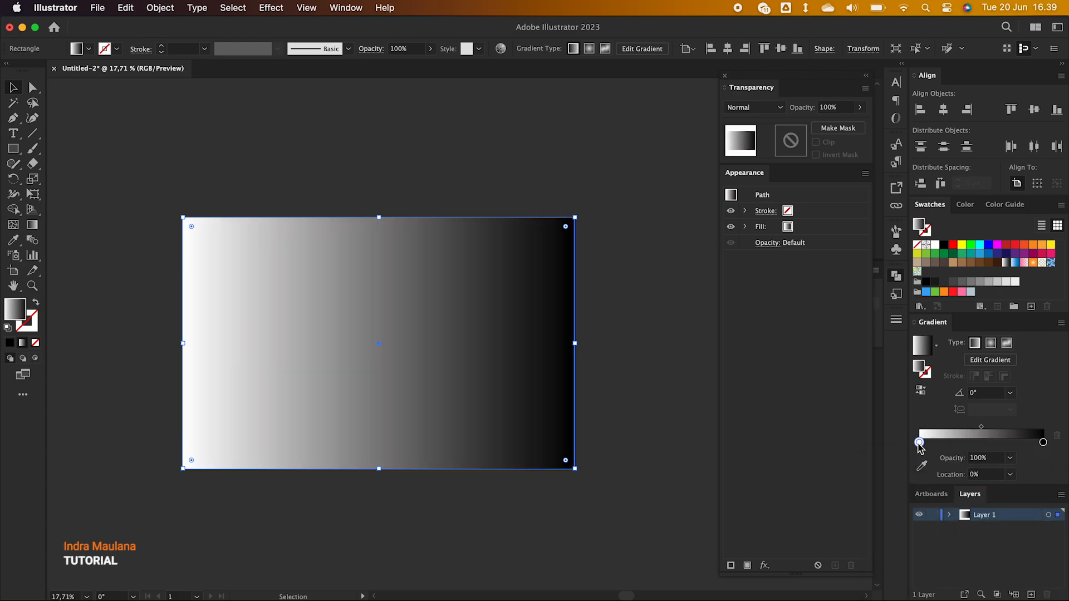
pyautogui.doubleClick(920, 443)
pyautogui.moveTo(951, 496); pyautogui.dragTo(1002, 500)
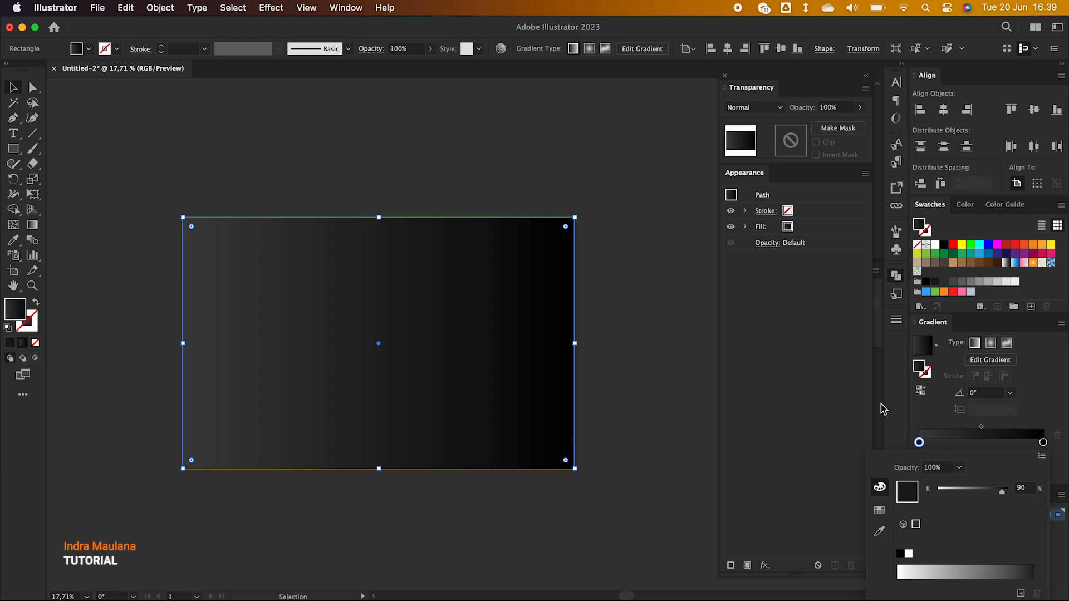
pyautogui.doubleClick(1044, 444)
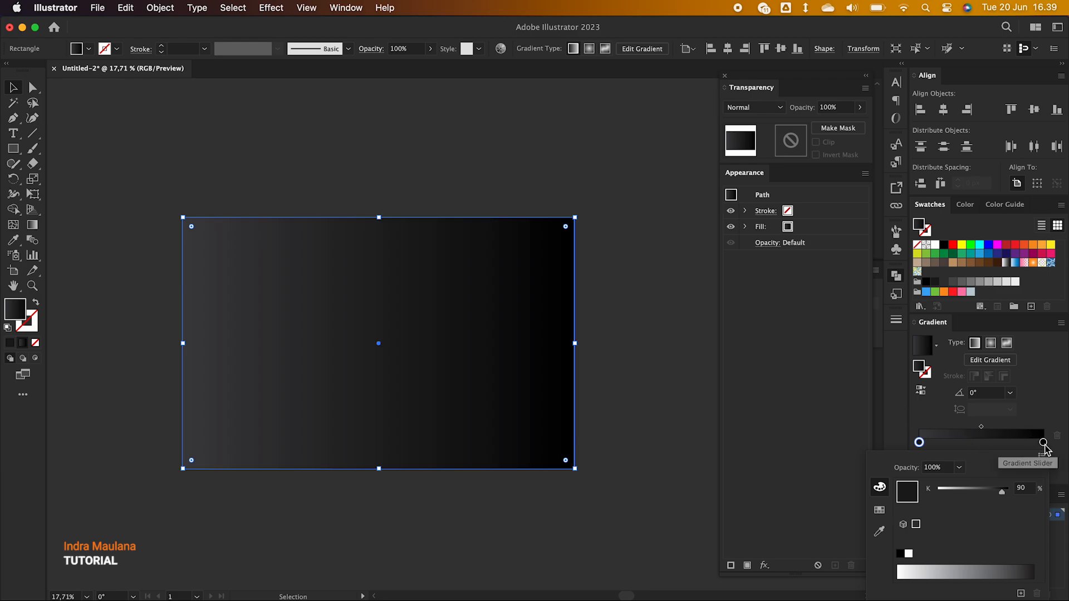
pyautogui.moveTo(1009, 493)
pyautogui.mouseDown()
pyautogui.moveTo(997, 493)
pyautogui.moveTo(1011, 500)
pyautogui.mouseUp()
pyautogui.click(1011, 500)
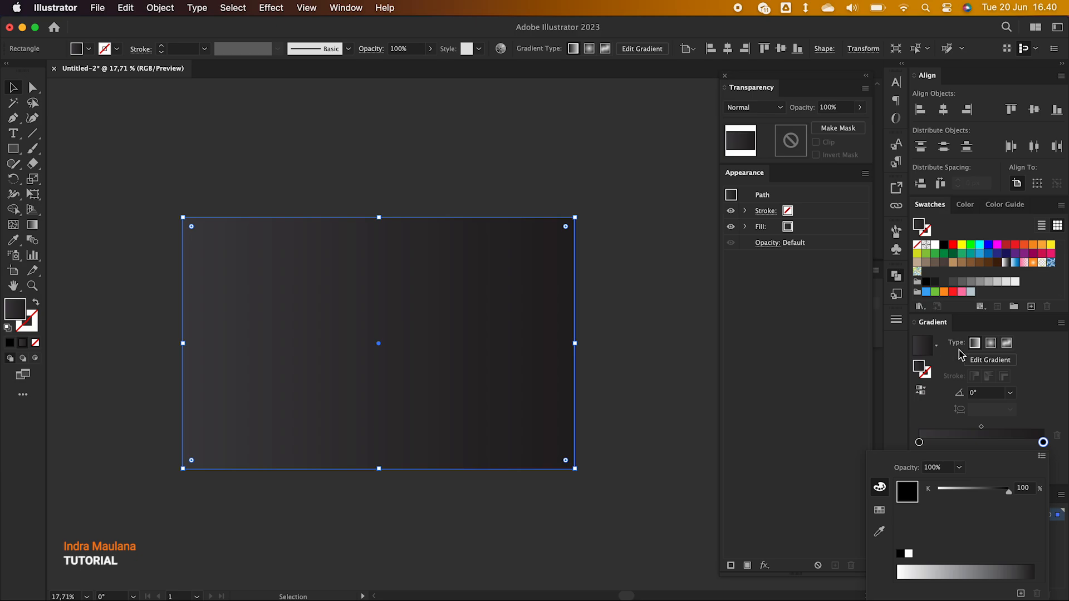
# Change the rectangle's gradient type to radial and deselect the rectangle
pyautogui.click(991, 343)
pyautogui.click(991, 343)
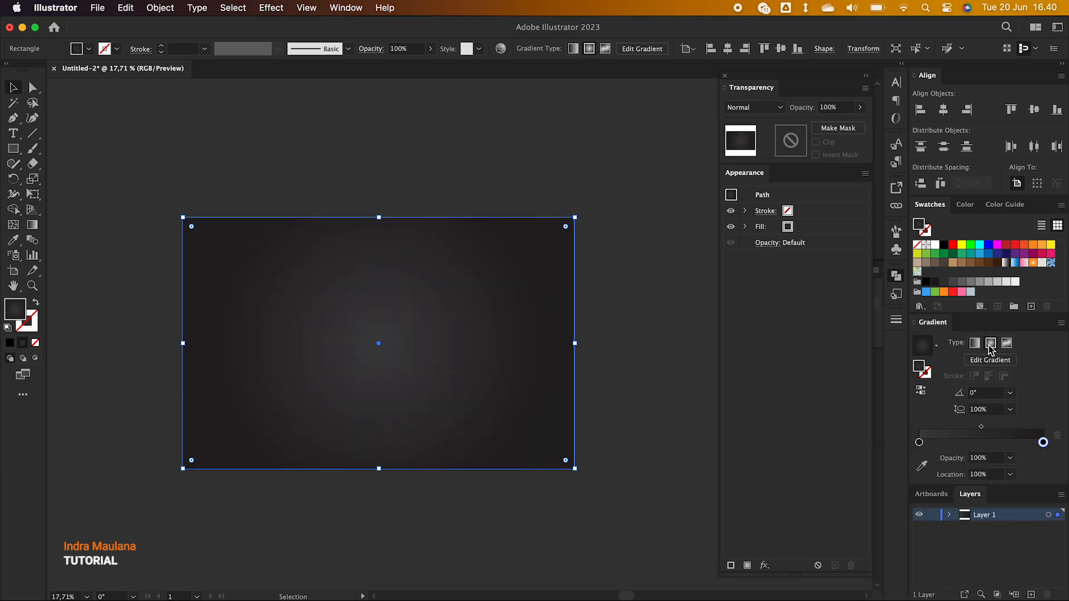
pyautogui.click(32, 224)
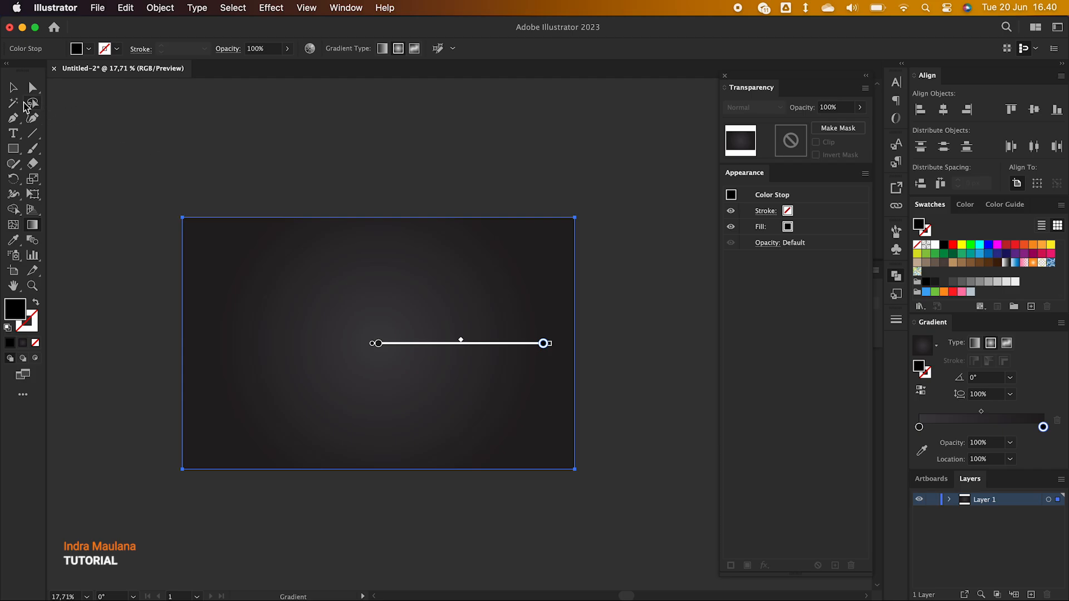
pyautogui.click(13, 88)
pyautogui.click(288, 193)
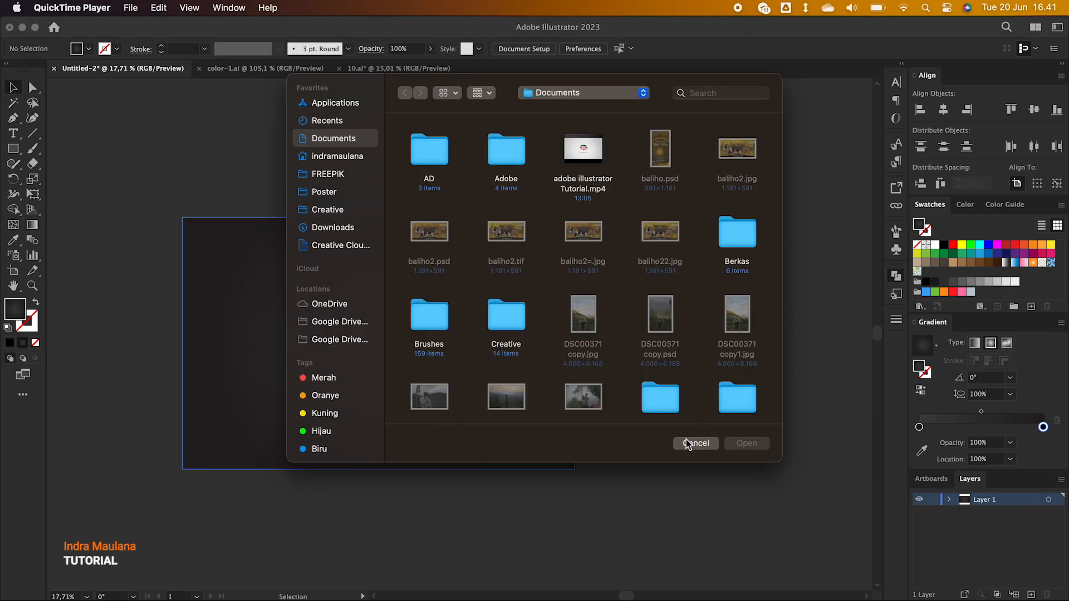
pyautogui.click(692, 442)
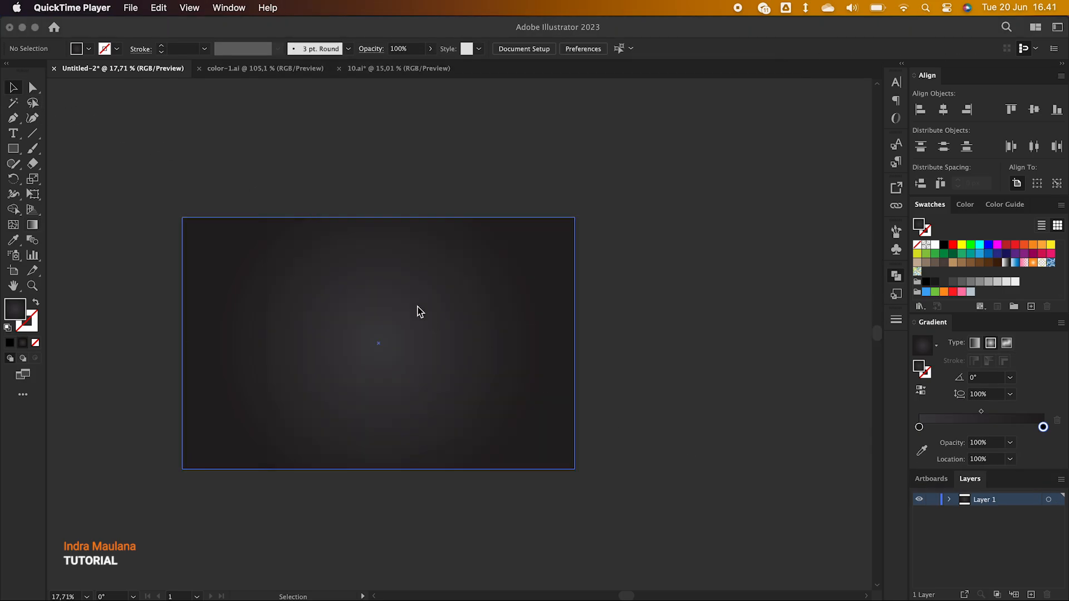
# Switch the radial gradient's outer stop to HSB and raise its brightness slightly above 0%
pyautogui.click(432, 315)
pyautogui.click(469, 296)
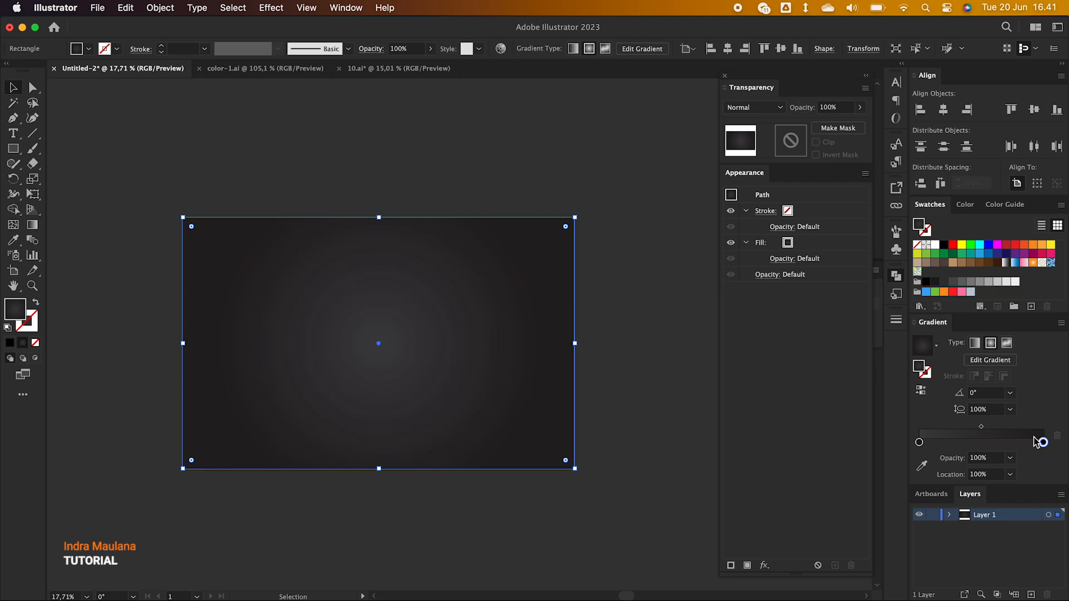
pyautogui.doubleClick(1041, 442)
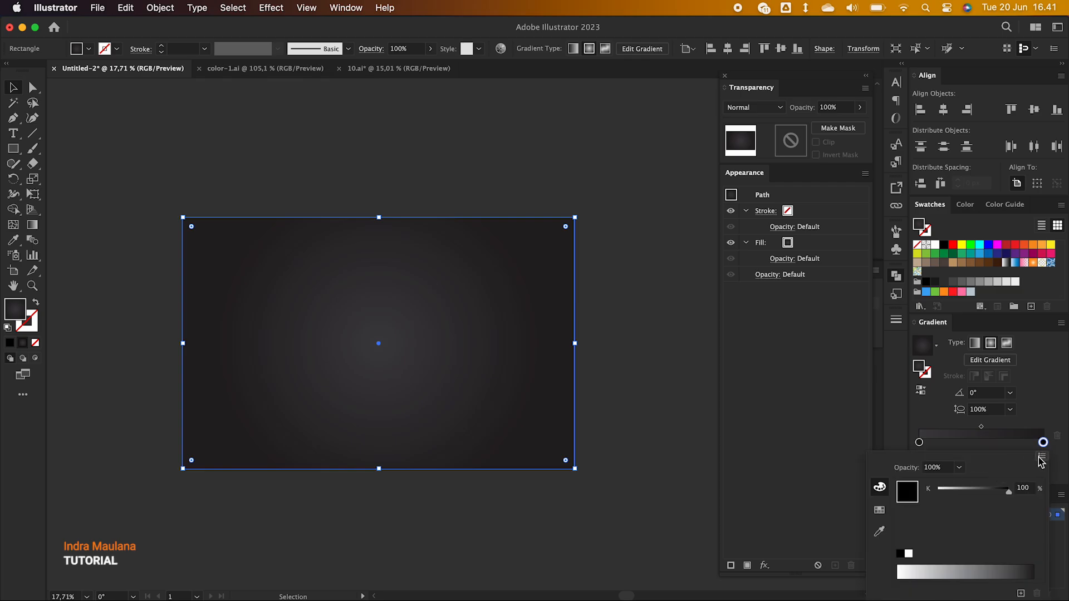
pyautogui.click(1040, 459)
pyautogui.click(983, 492)
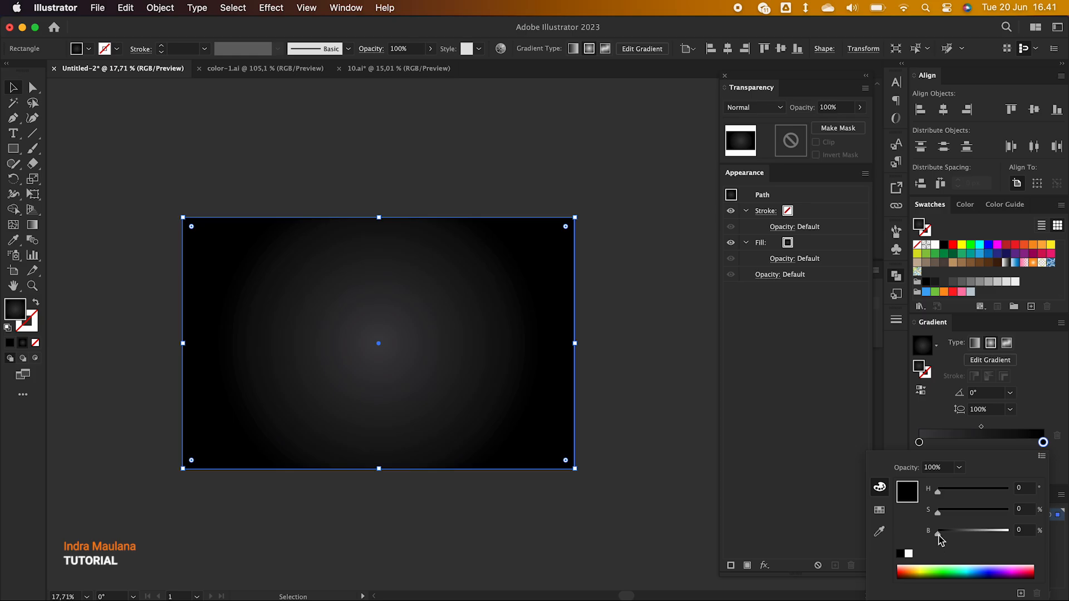
pyautogui.moveTo(940, 535); pyautogui.dragTo(943, 536)
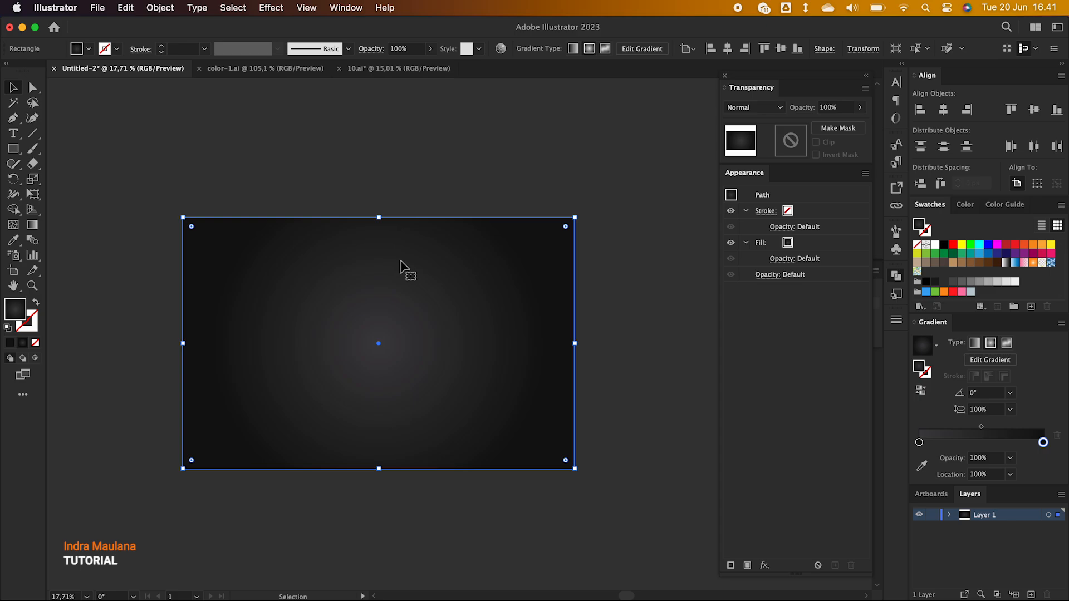
# Move the radial gradient's midpoint inward toward the centre of the rectangle
pyautogui.press('g')
pyautogui.moveTo(461, 343); pyautogui.dragTo(434, 346)
pyautogui.click(12, 86)
# Lock the background rectangle's layer and rename it BG
pyautogui.click(933, 514)
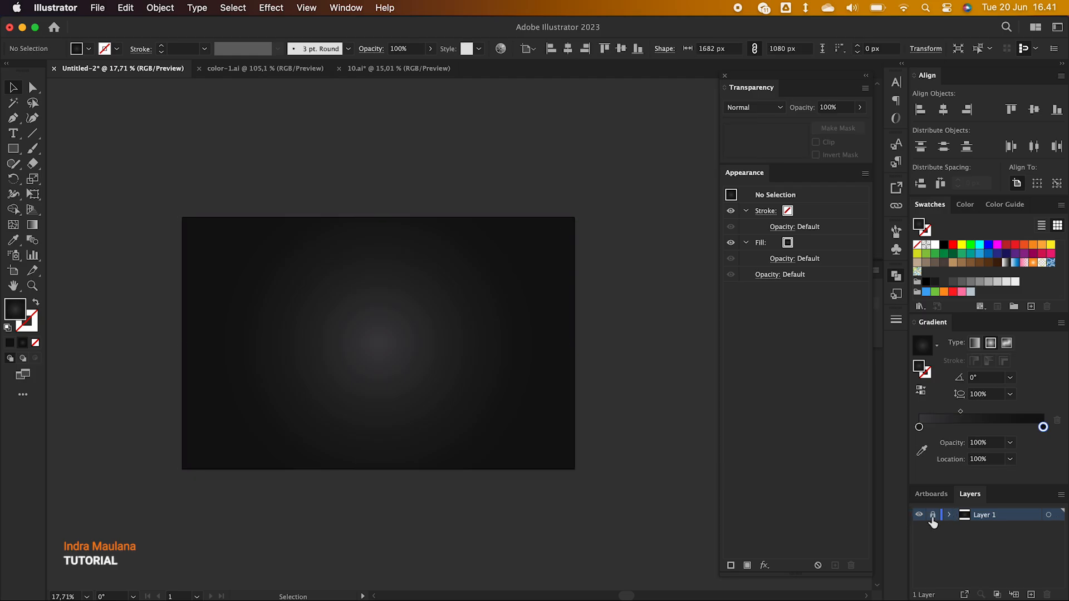
pyautogui.doubleClick(986, 499)
pyautogui.write('BG')
pyautogui.press('Return')
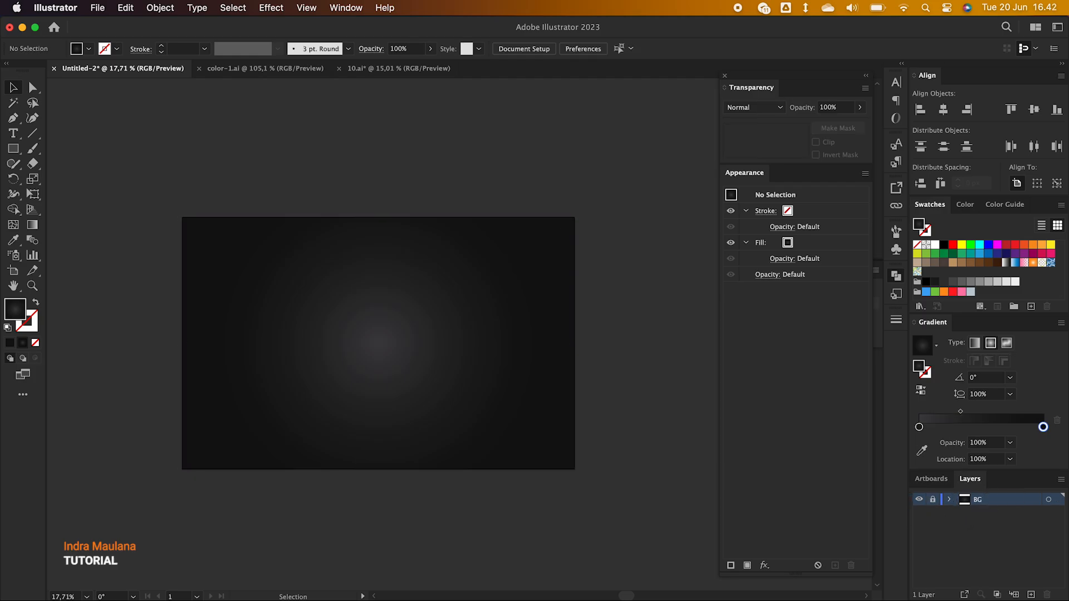
# Create a new layer above BG and add the point text ZIYEX on it
pyautogui.click(1031, 594)
pyautogui.scroll(1, 572, 411)
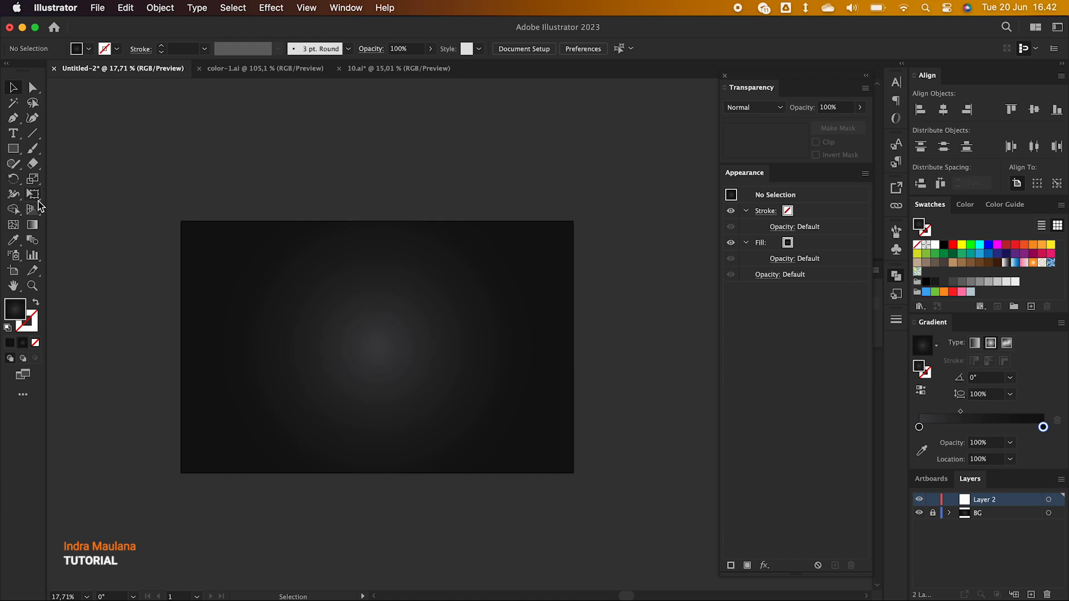
pyautogui.click(13, 133)
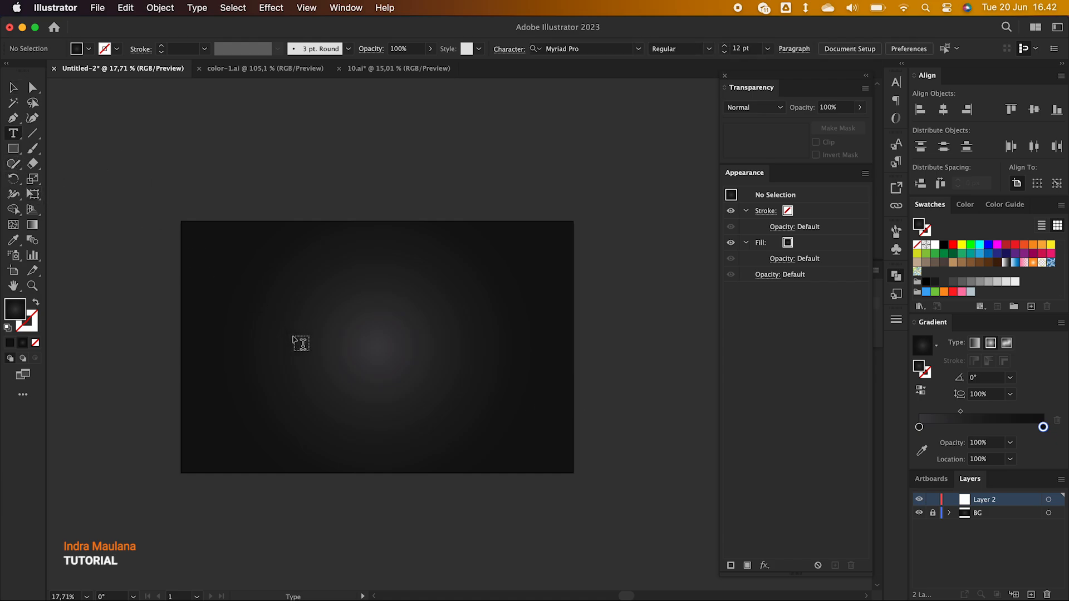
pyautogui.click(301, 342)
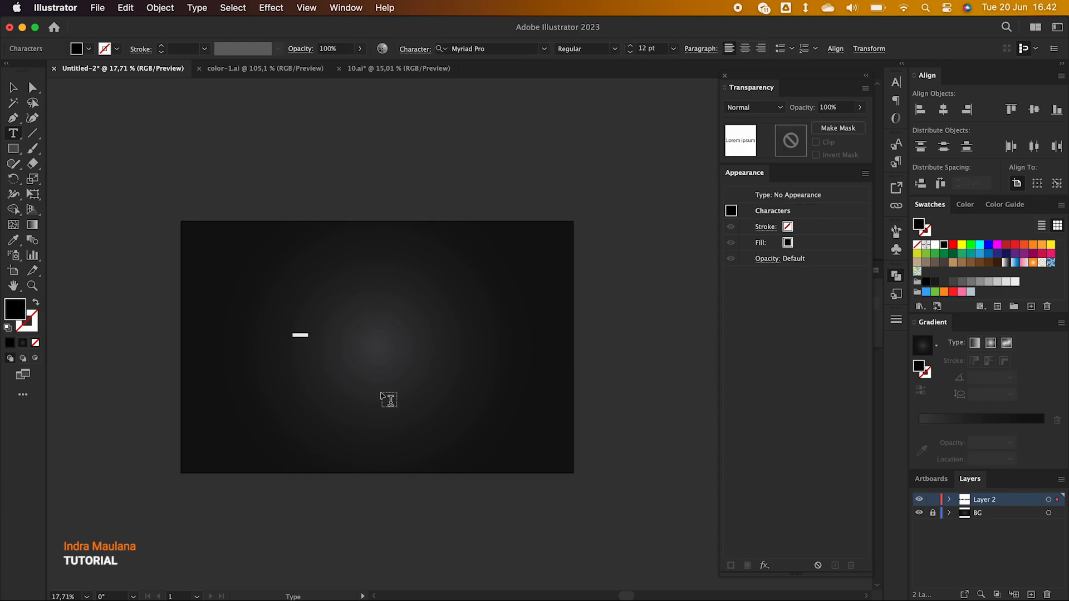
pyautogui.write('ZIYEX')
pyautogui.click(13, 88)
# Set the text's paragraph alignment to centred and align it horizontally and vertically to the artboard's centre
pyautogui.click(745, 49)
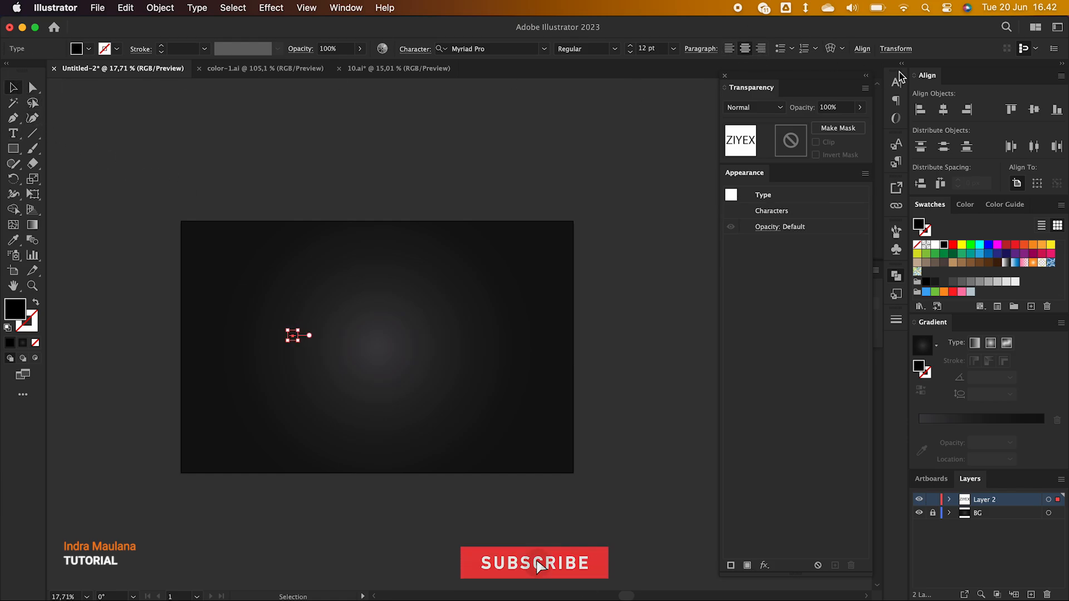
pyautogui.click(943, 109)
pyautogui.click(1034, 109)
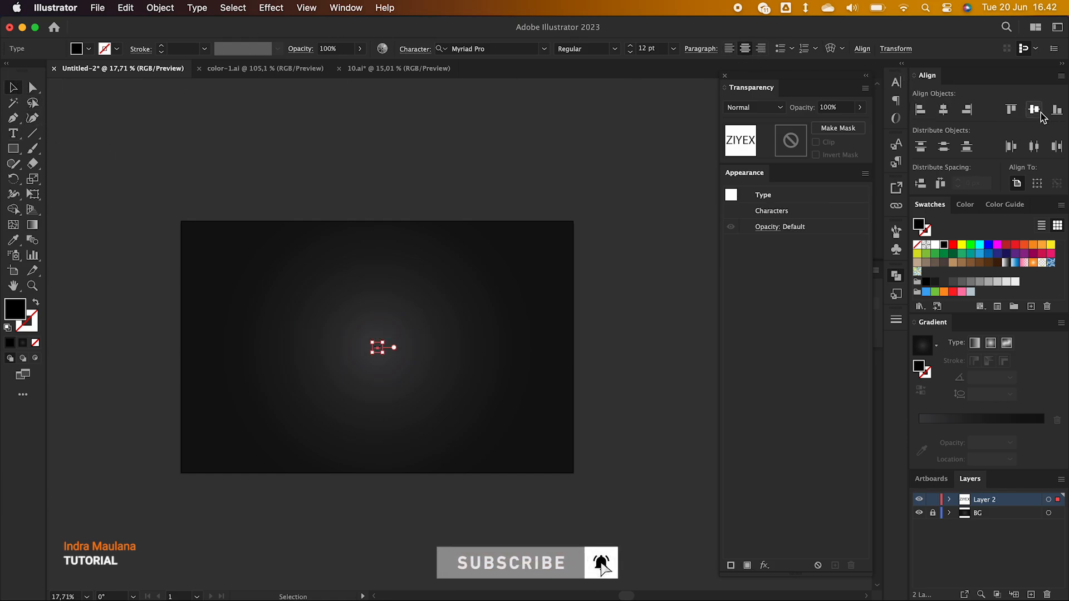
# Scale the ZIYEX text up proportionally from its centre to about 221 pt
pyautogui.moveTo(384, 354); pyautogui.dragTo(498, 447)
pyautogui.click(410, 191)
pyautogui.click(376, 359)
# Change the ZIYEX text's font to Arial Black
pyautogui.click(462, 49)
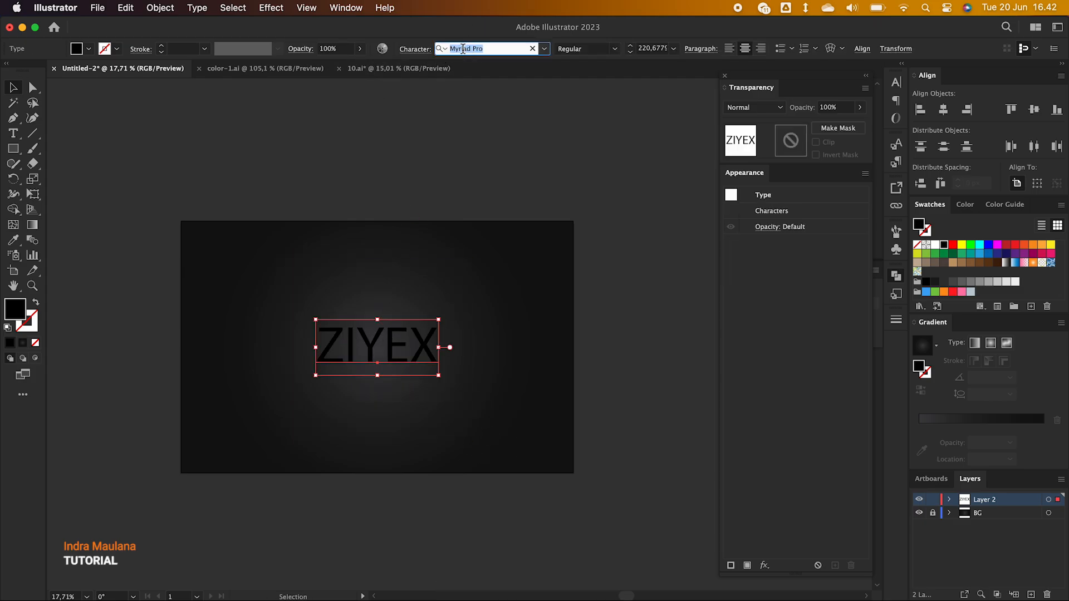
pyautogui.write('ARIAL')
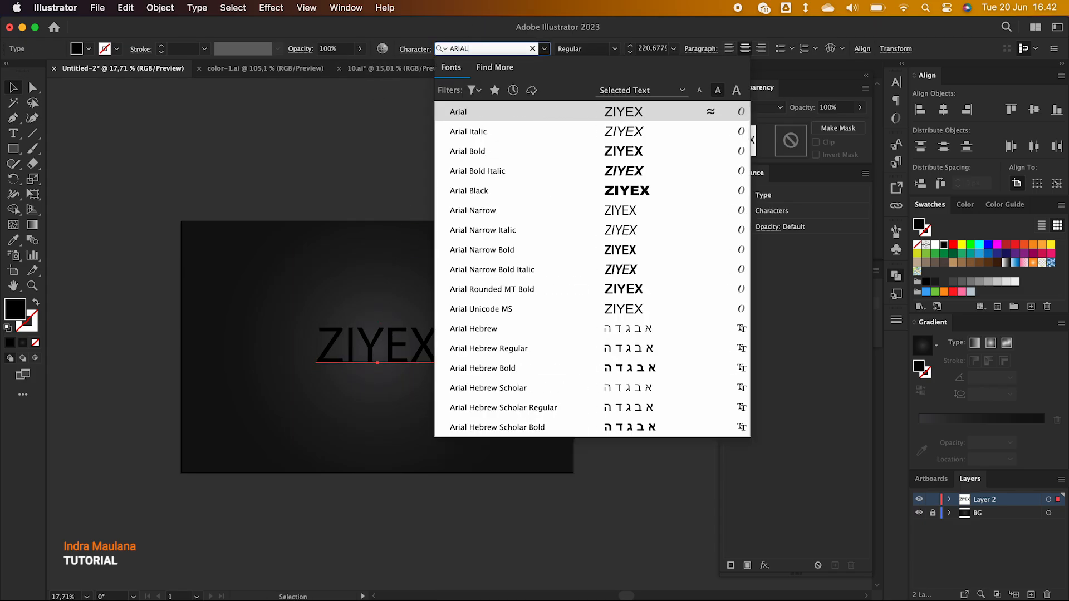
pyautogui.click(525, 191)
pyautogui.click(613, 51)
pyautogui.click(423, 209)
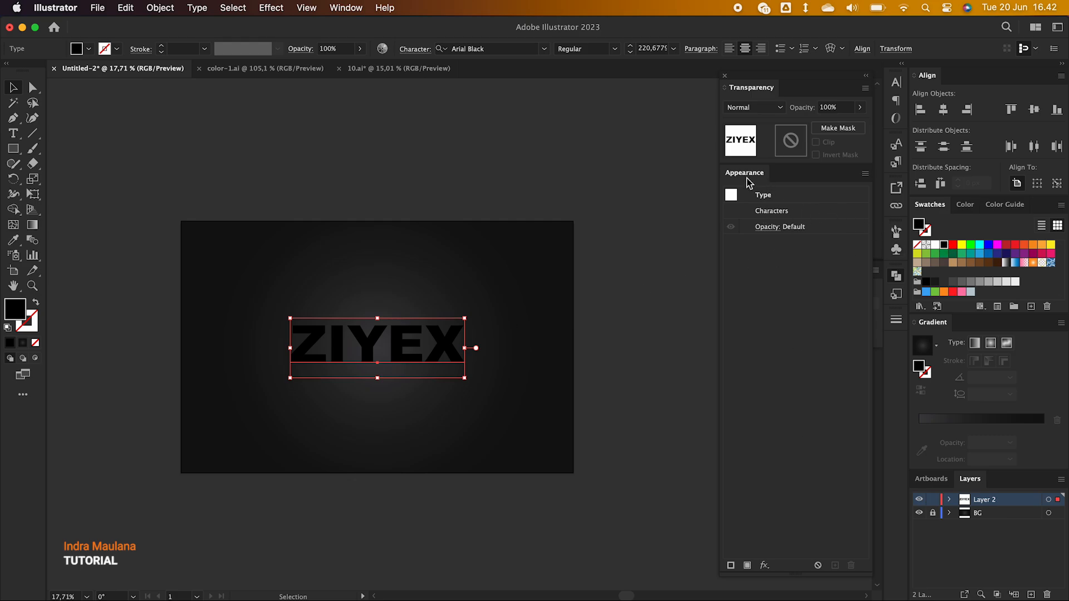
pyautogui.moveTo(757, 175); pyautogui.dragTo(657, 204)
pyautogui.click(638, 187)
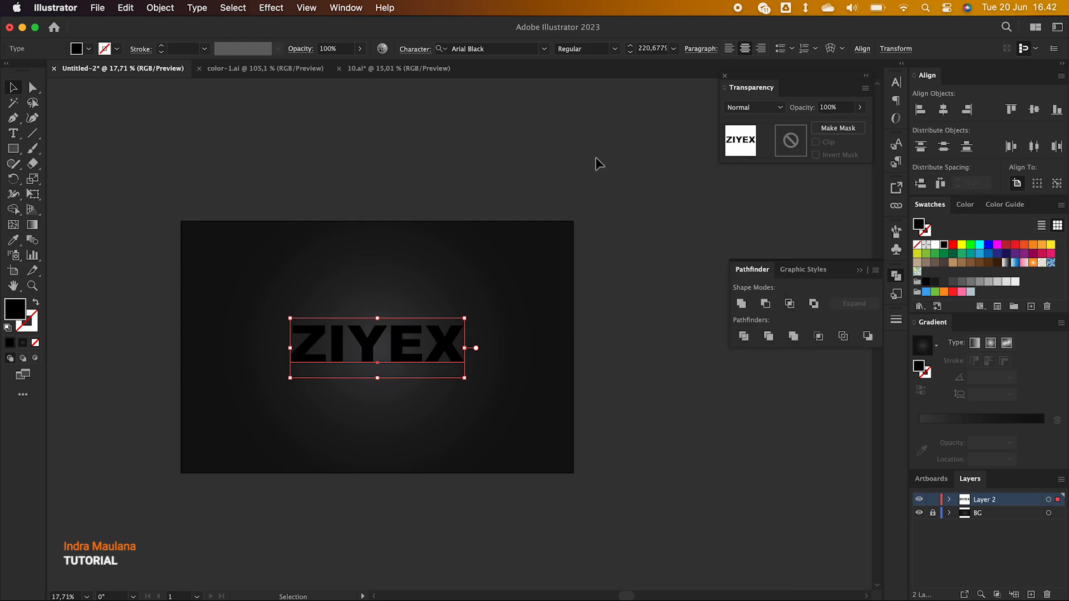
pyautogui.click(351, 8)
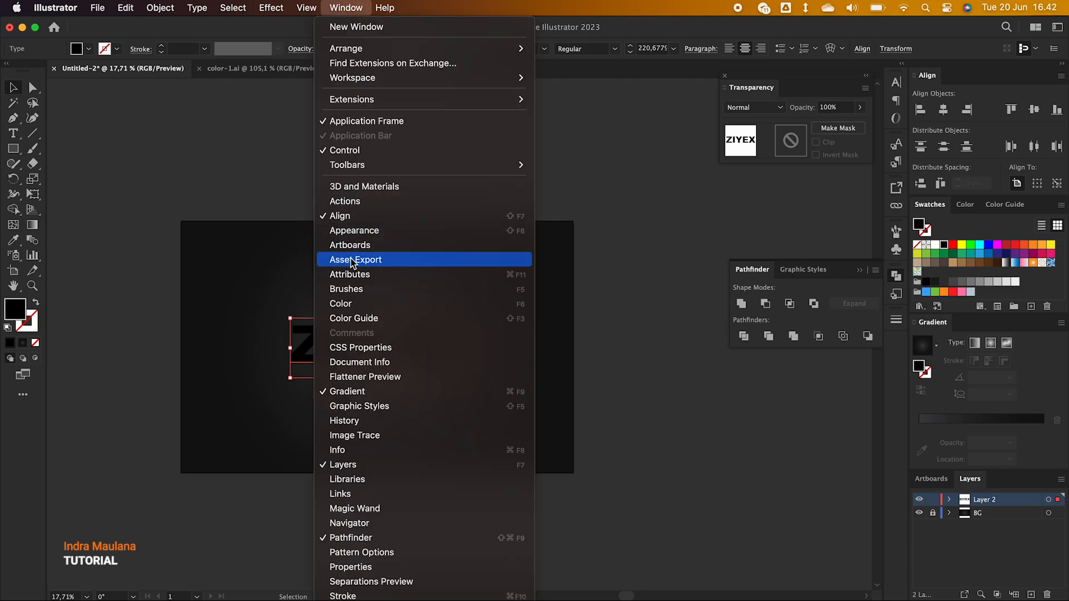
pyautogui.click(352, 234)
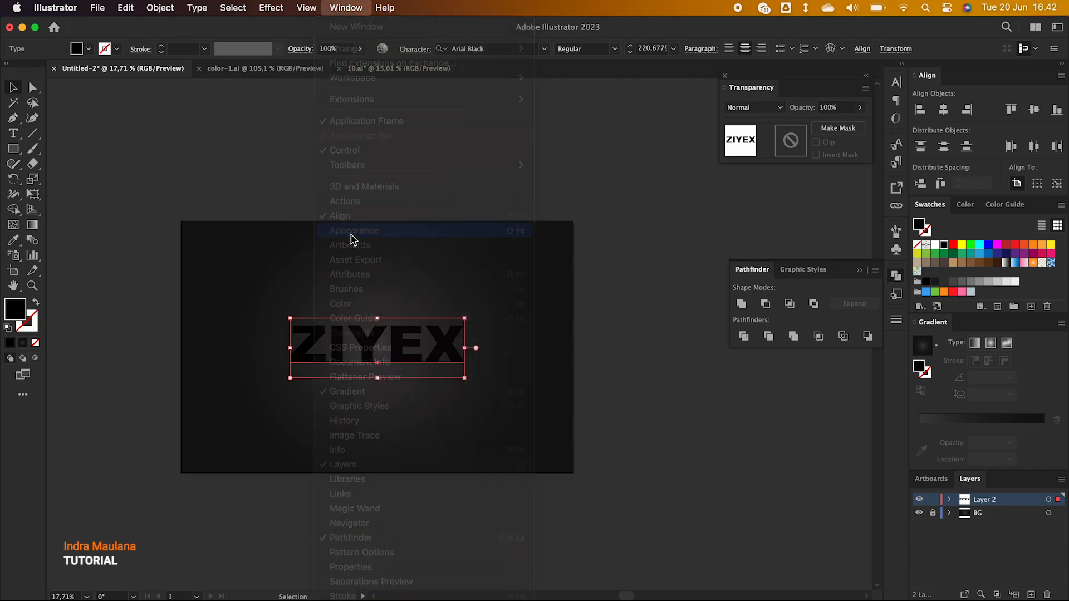
pyautogui.moveTo(671, 198); pyautogui.dragTo(747, 164)
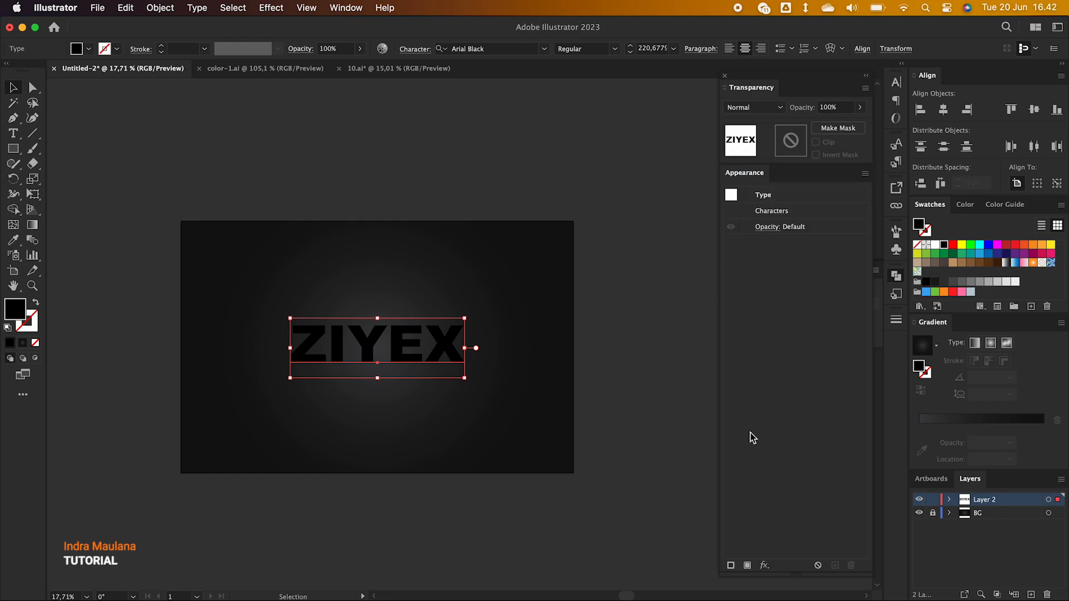
# Add a new fill to the ZIYEX text's appearance and deselect the text
pyautogui.click(747, 565)
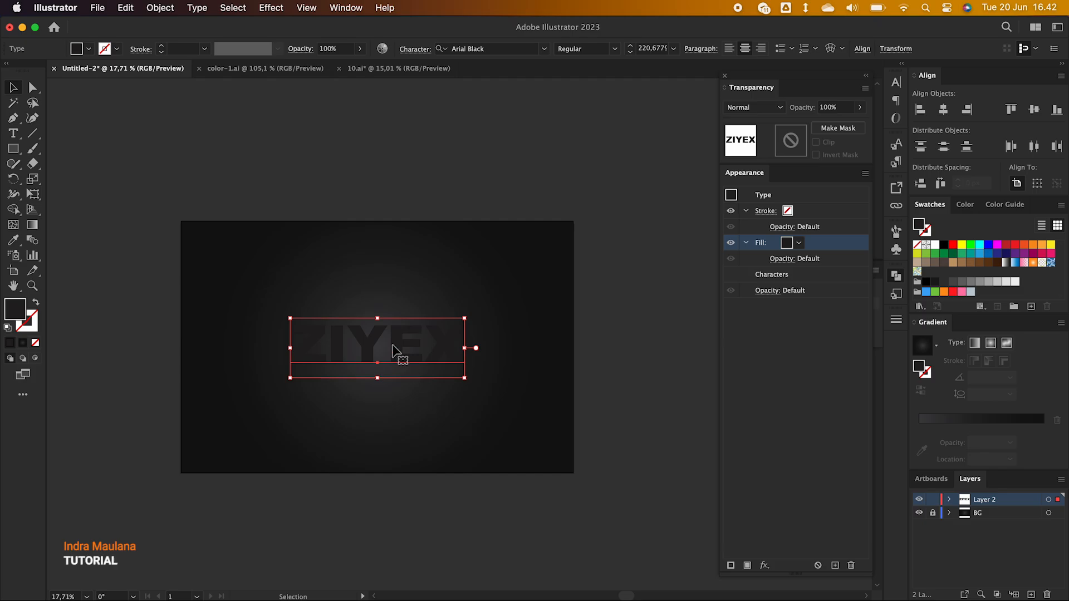
pyautogui.click(143, 95)
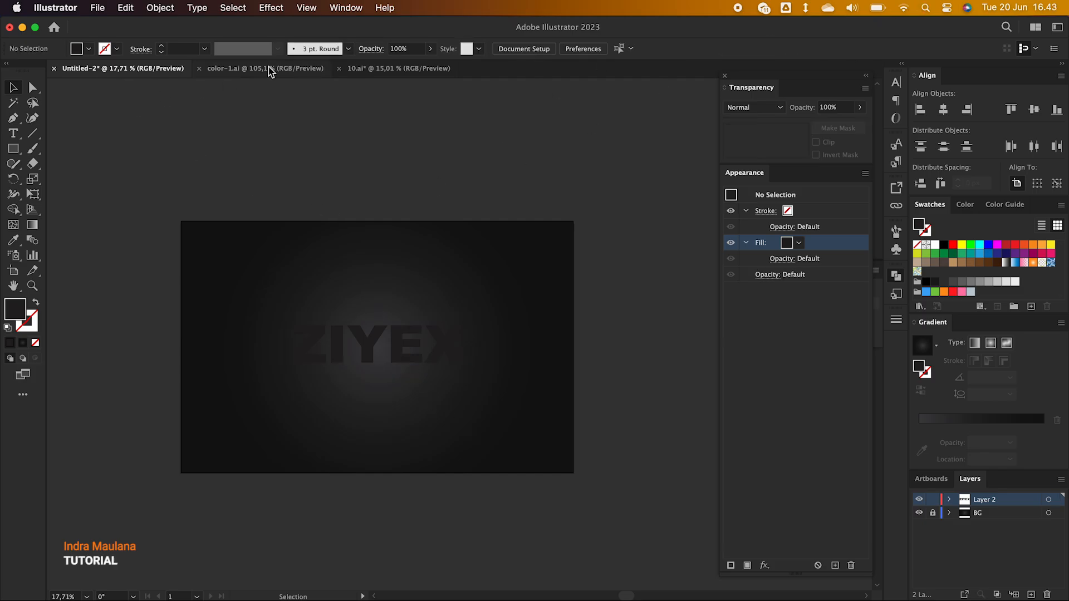
# Copy the two gradient squares from color-1.ai into the Untitled-2 document and place them above the artboard's upper-left corner
pyautogui.click(268, 68)
pyautogui.click(356, 259)
pyautogui.press('super+c')
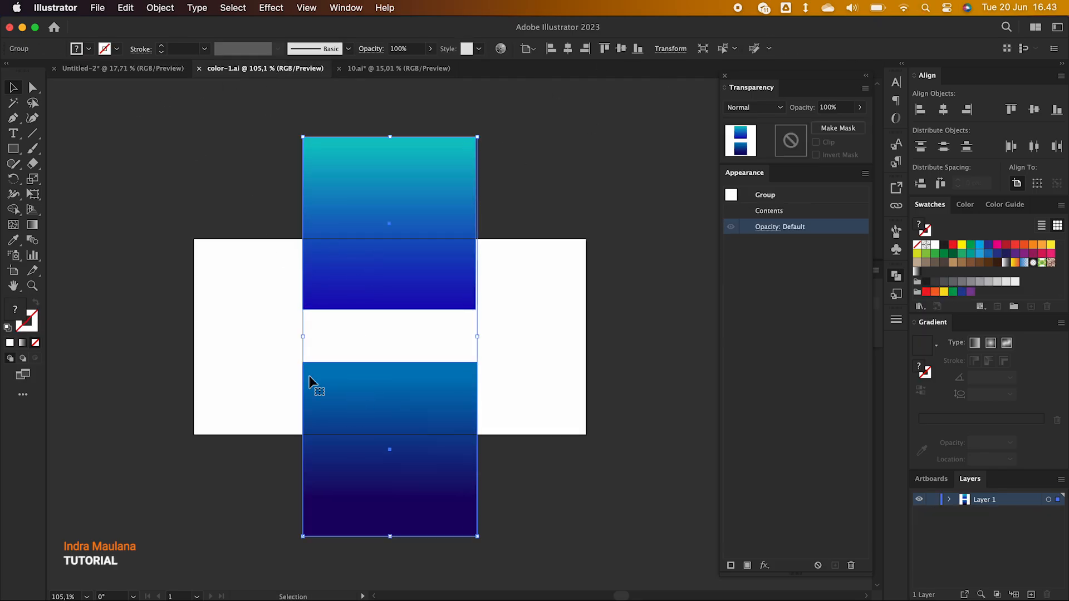
pyautogui.click(136, 68)
pyautogui.press('super+v')
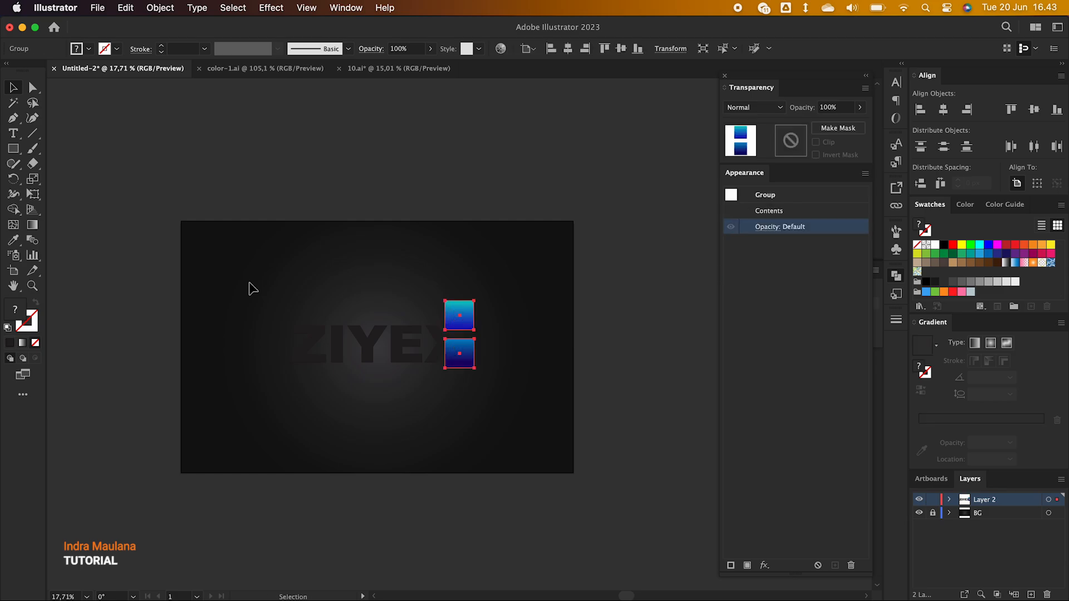
pyautogui.moveTo(436, 310); pyautogui.dragTo(177, 146)
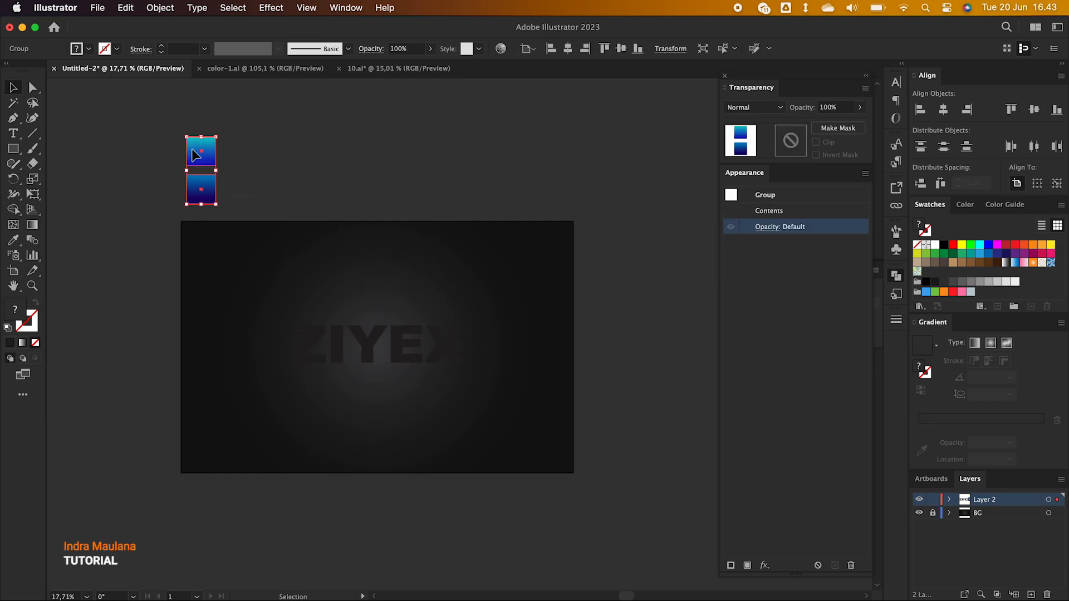
pyautogui.click(353, 162)
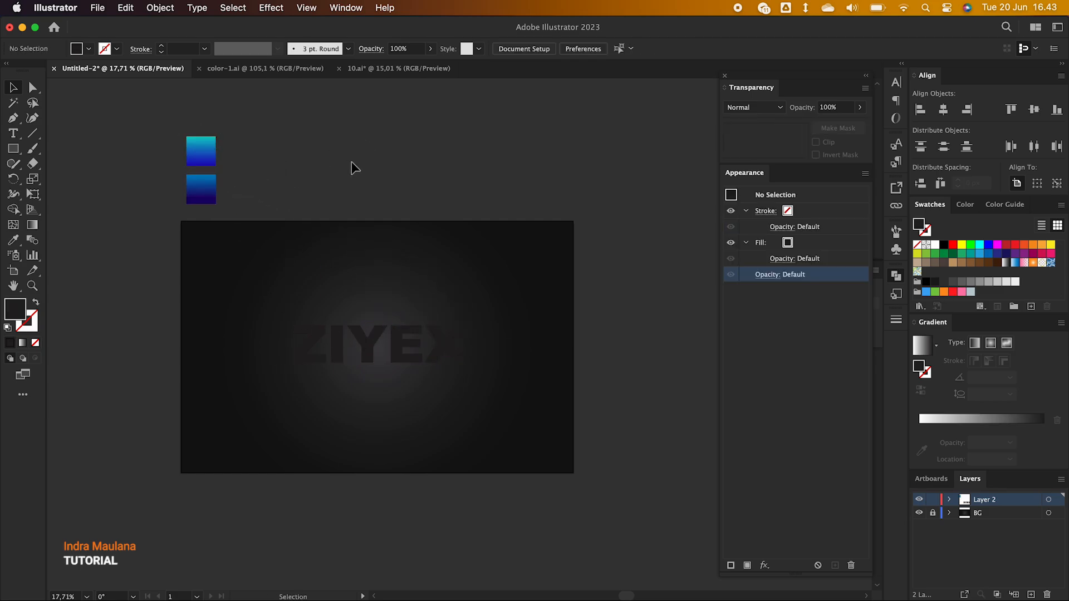
# Try to sample the upper square's gradient into the fill with the Eyedropper, and deny the screen-recording access request
pyautogui.click(817, 248)
pyautogui.click(14, 240)
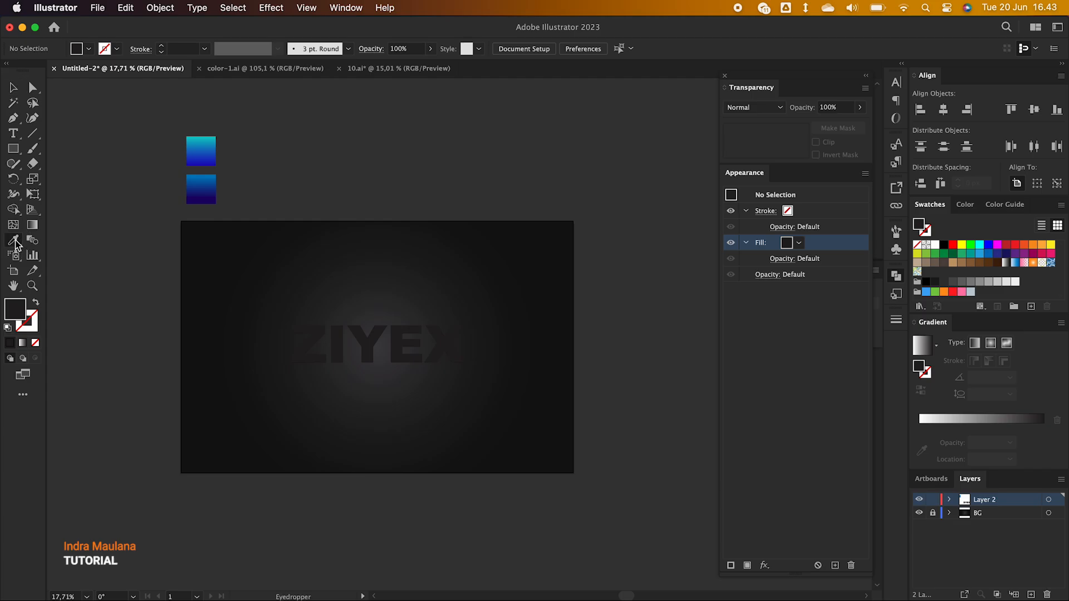
pyautogui.click(201, 148)
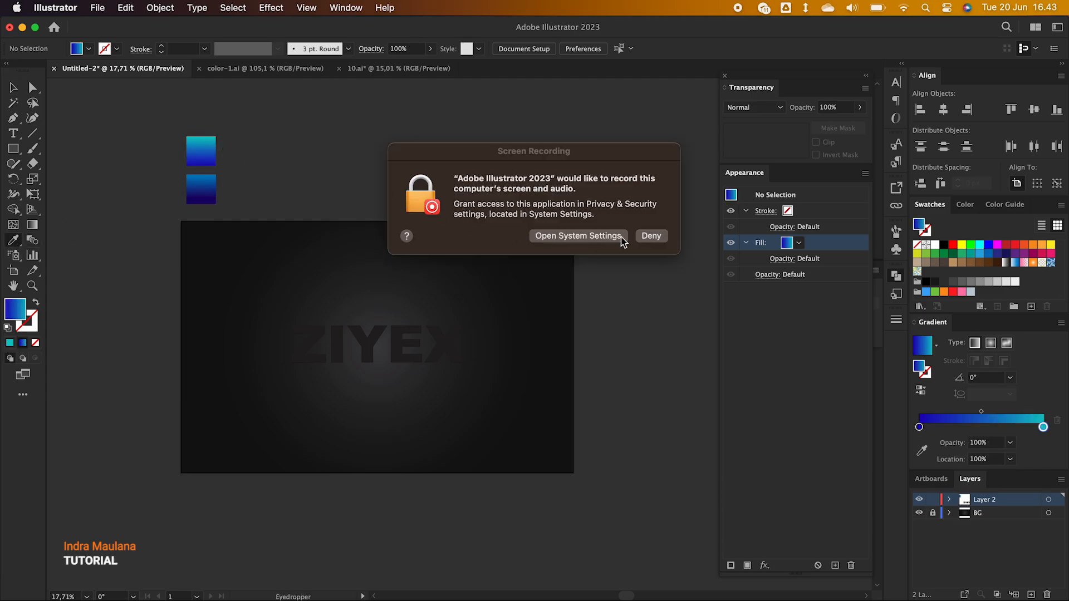
pyautogui.click(652, 235)
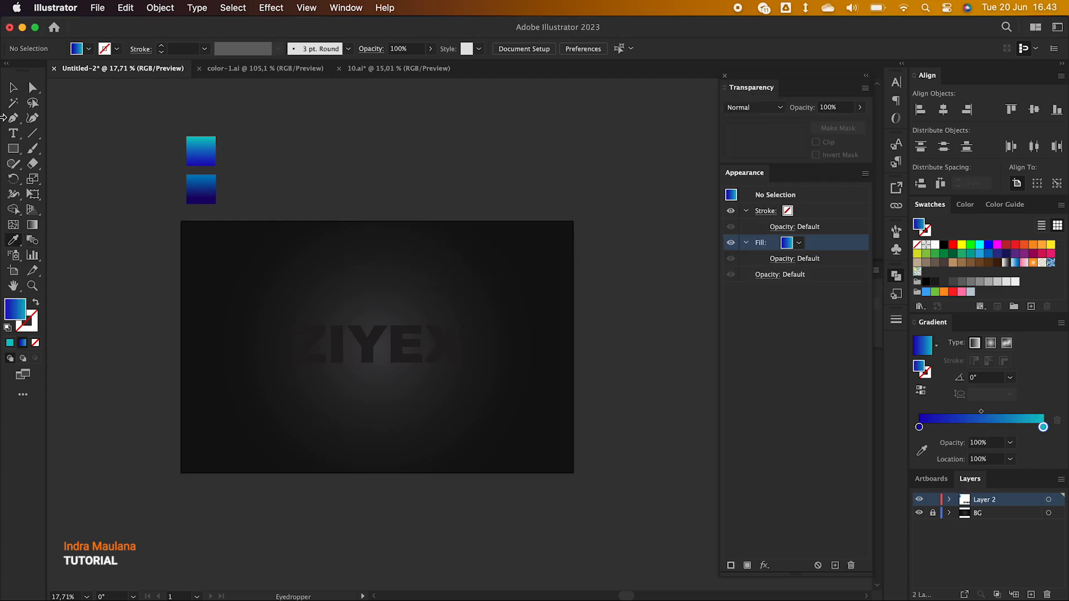
# Apply the upper square's teal-to-blue gradient to the ZIYEX text's fill with the Eyedropper
pyautogui.click(14, 87)
pyautogui.click(296, 334)
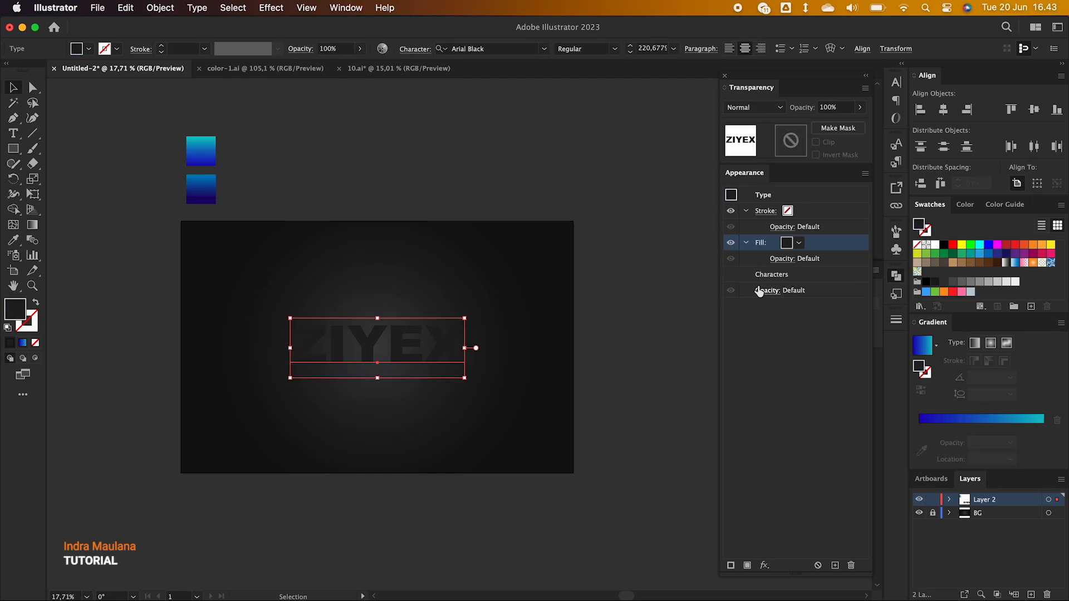
pyautogui.click(13, 240)
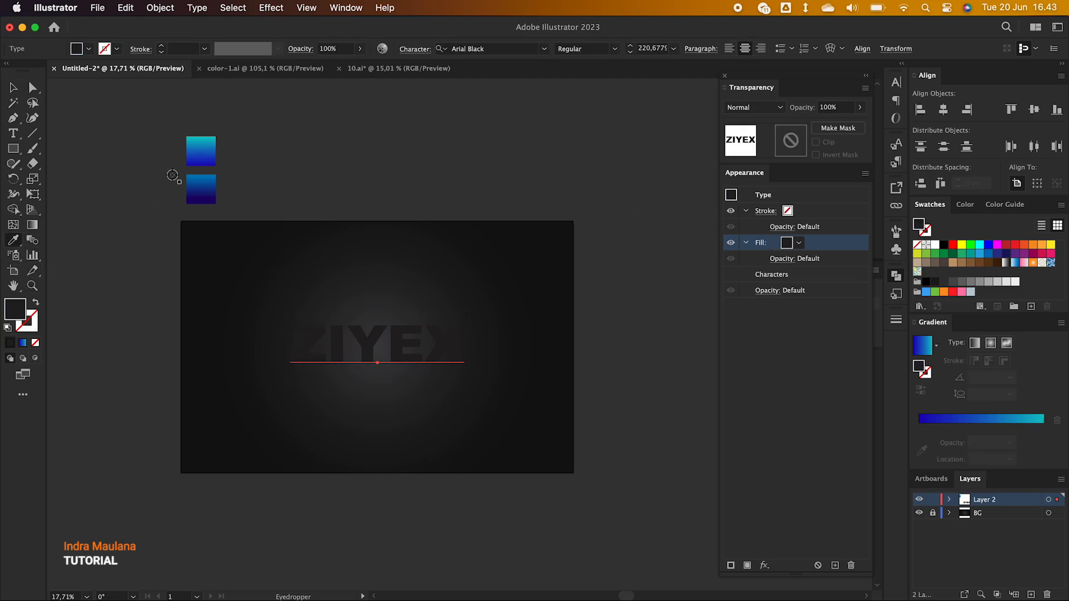
pyautogui.click(201, 150)
pyautogui.click(13, 87)
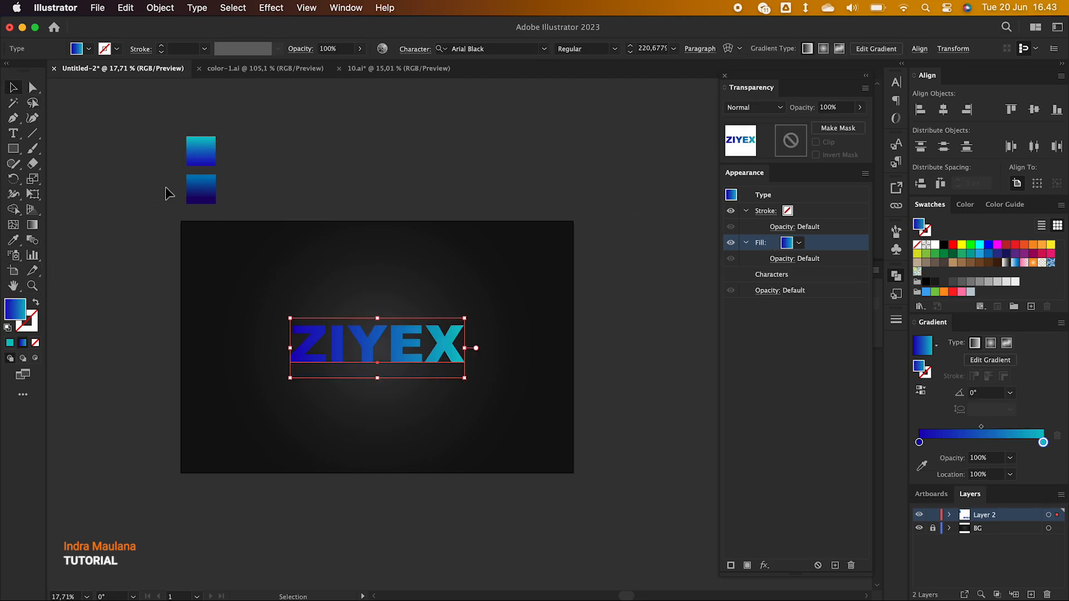
# Redirect the text's gradient to run vertically at about 91°, with teal at the top of the letters and dark blue at the bottom
pyautogui.scroll(3, 272, 312)
pyautogui.hscroll(2, 272, 312)
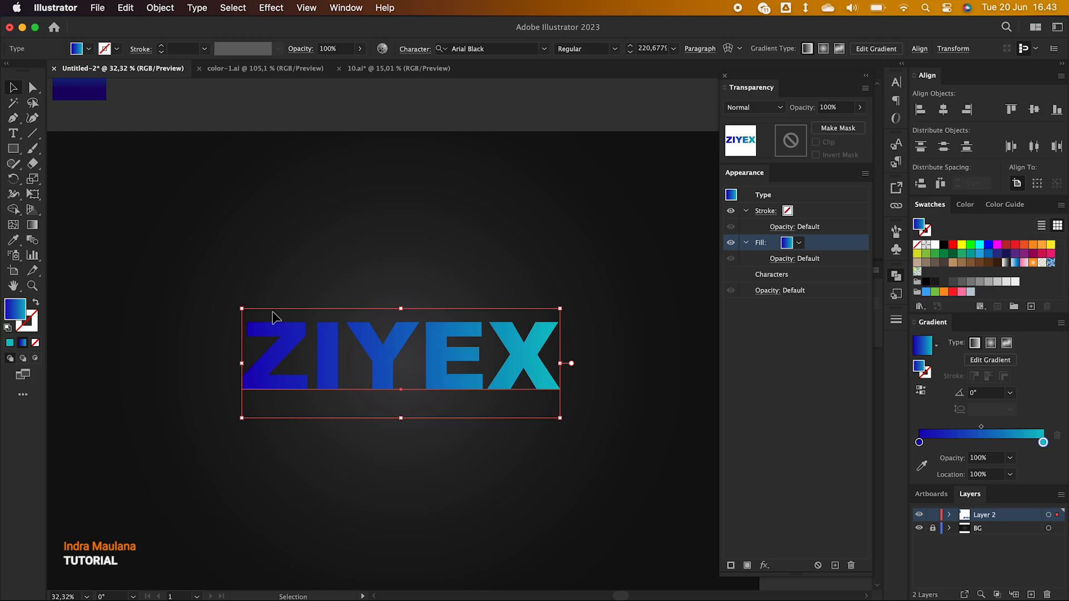
pyautogui.press('g')
pyautogui.moveTo(418, 326)
pyautogui.mouseDown()
pyautogui.moveTo(413, 405)
pyautogui.moveTo(427, 395)
pyautogui.moveTo(370, 303)
pyautogui.mouseUp()
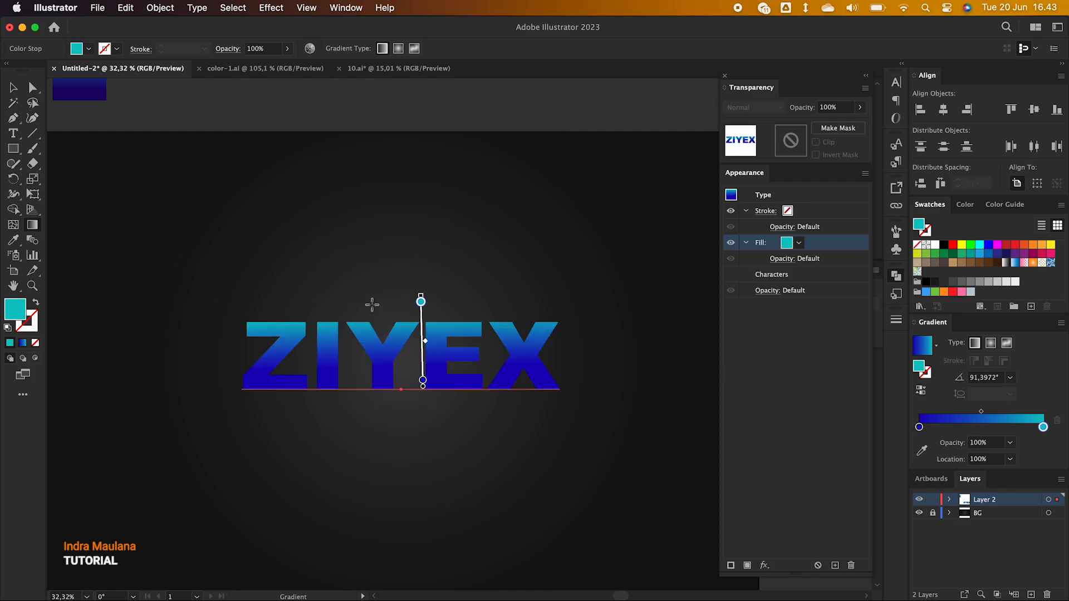
pyautogui.click(14, 88)
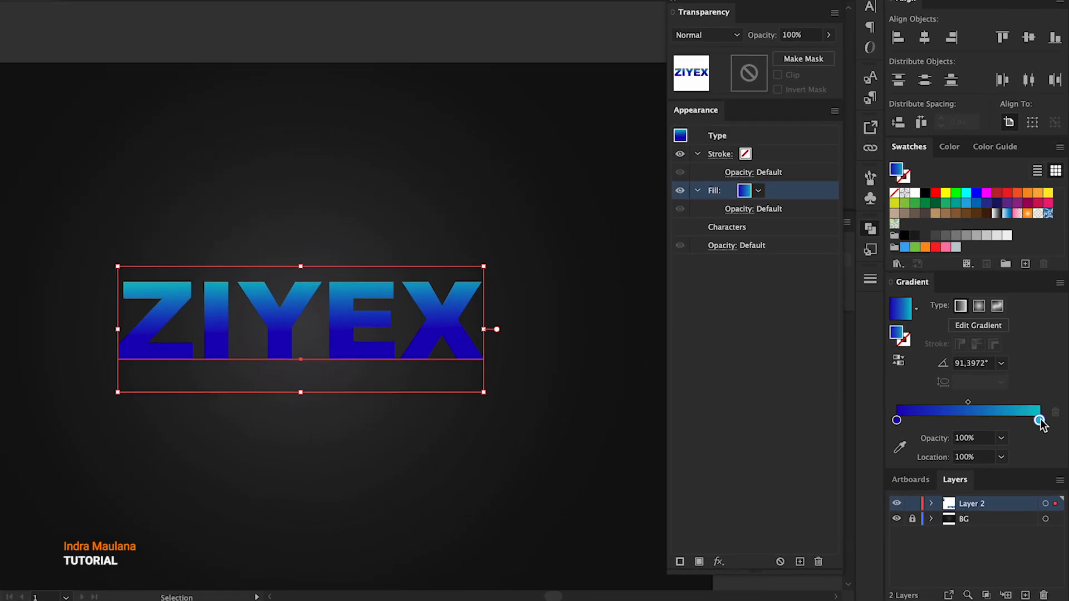
# Examine the RGB and hex colour values of the text gradient's teal and blue stops
pyautogui.doubleClick(1042, 438)
pyautogui.click(1038, 436)
pyautogui.click(981, 468)
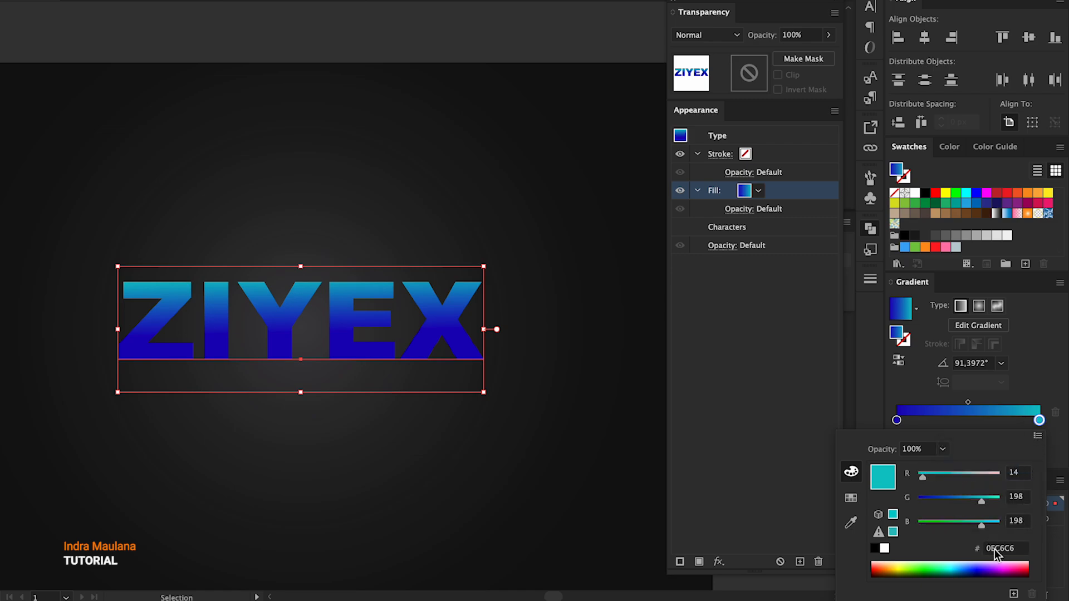
pyautogui.click(999, 550)
pyautogui.doubleClick(896, 421)
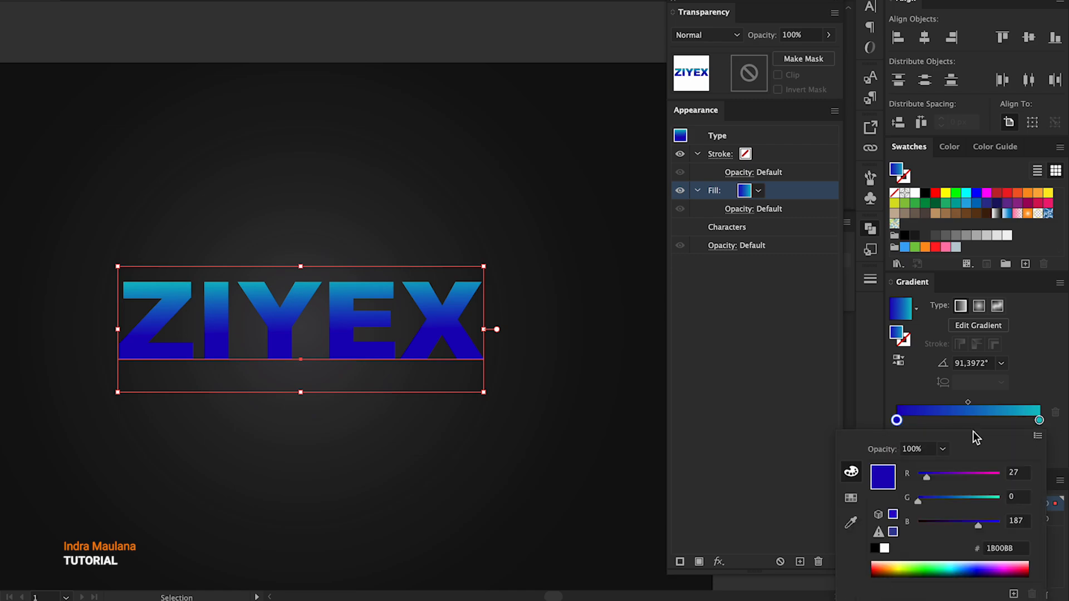
pyautogui.click(1038, 436)
pyautogui.click(968, 468)
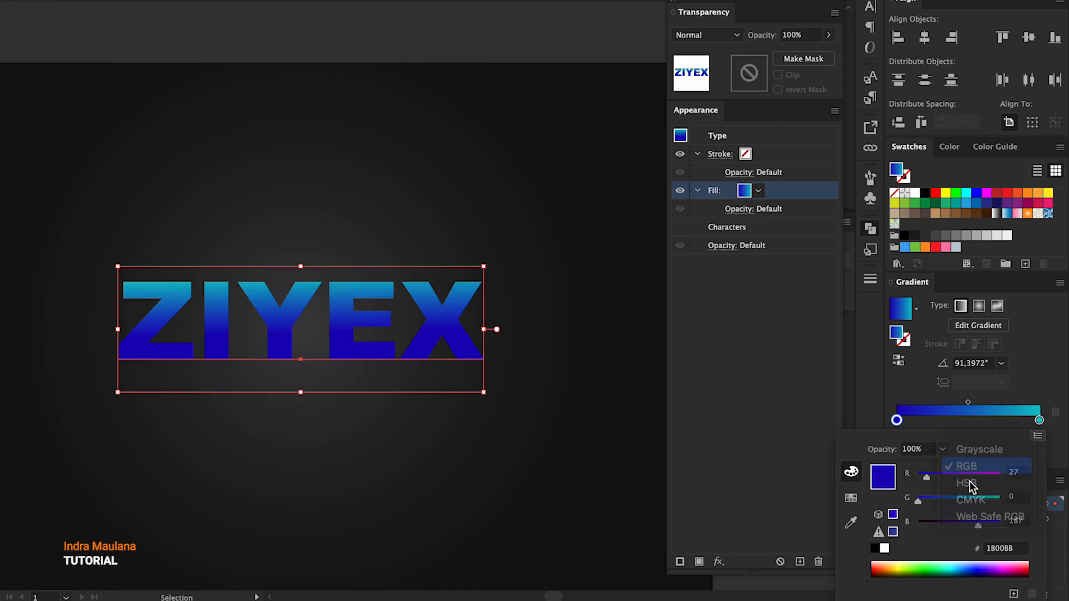
pyautogui.click(998, 549)
pyautogui.click(566, 344)
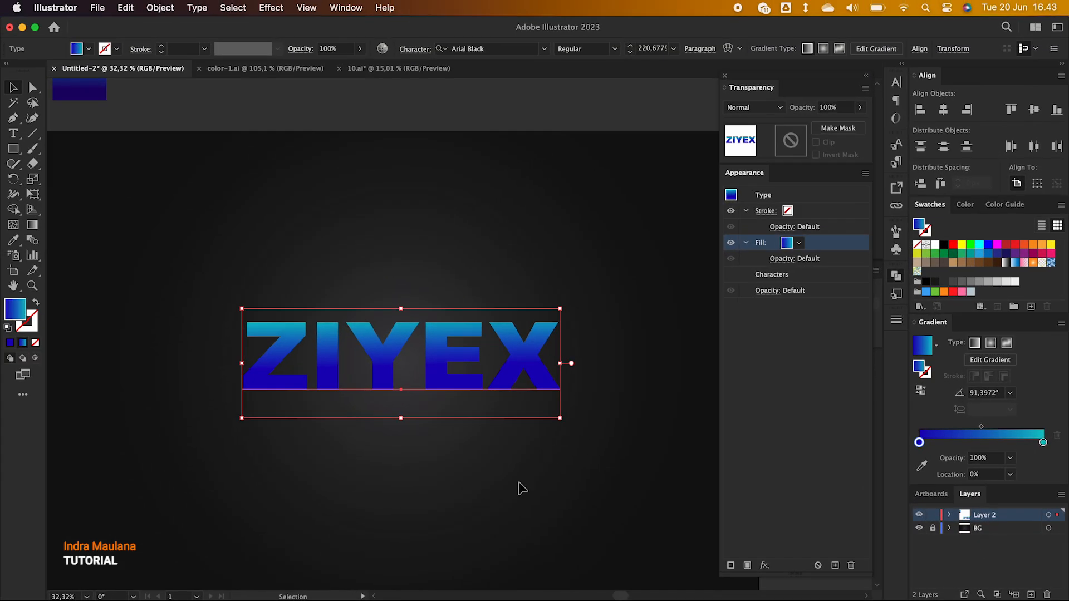
# In 10.ai, lock Layer 1, unlock the Text layer and select the finished ZIYEX text to examine its appearance attributes
pyautogui.scroll(-5, 519, 488)
pyautogui.scroll(4, 515, 492)
pyautogui.scroll(-1, 515, 492)
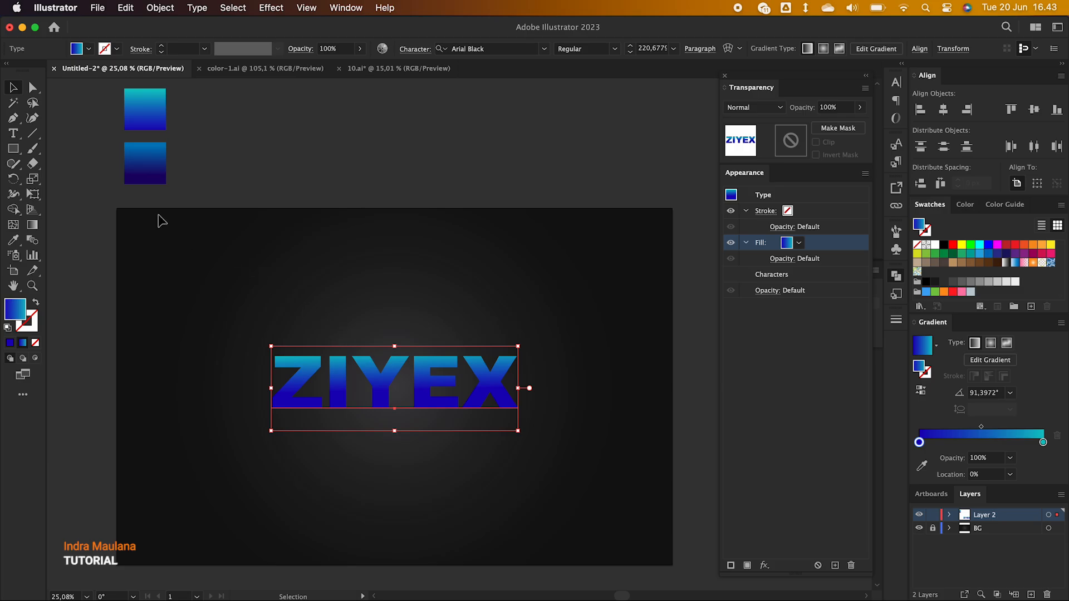
pyautogui.click(433, 74)
pyautogui.click(369, 326)
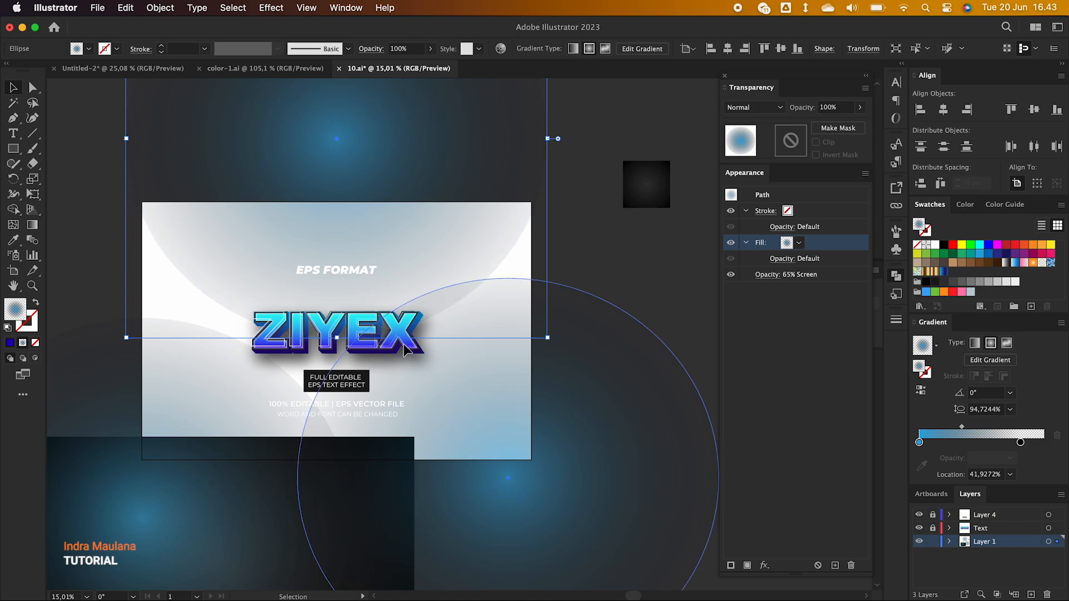
pyautogui.click(933, 542)
pyautogui.click(933, 513)
pyautogui.click(376, 349)
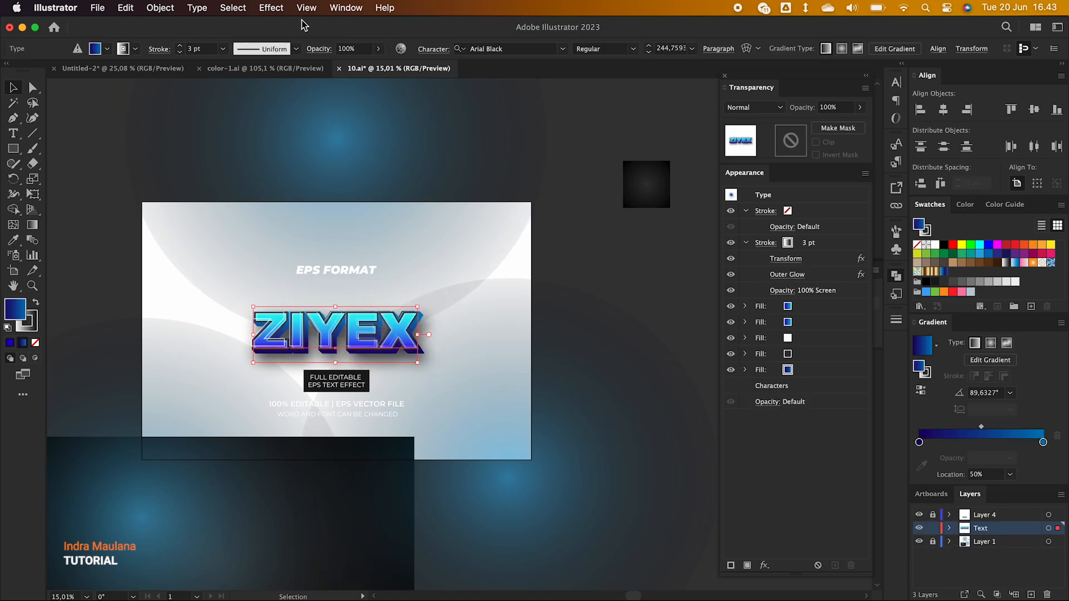
# Apply a white Inner Glow to the gradient fill of Untitled-2's ZIYEX text, with Screen mode, 75% opacity, 9 px blur and the Edge option
pyautogui.click(175, 70)
pyautogui.click(383, 155)
pyautogui.click(514, 389)
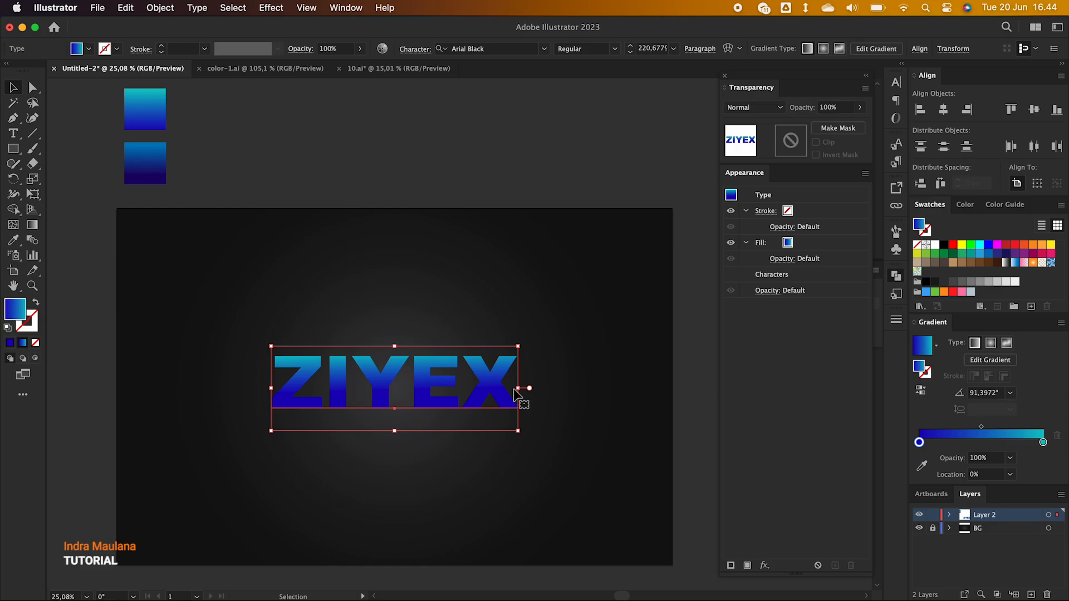
pyautogui.click(800, 255)
pyautogui.click(765, 566)
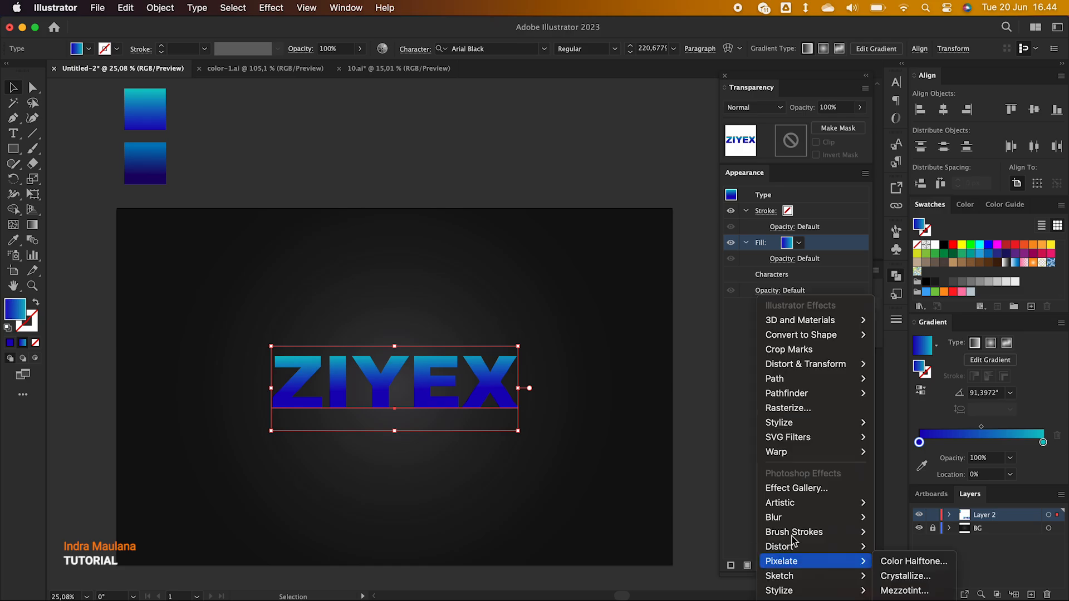
pyautogui.moveTo(836, 393)
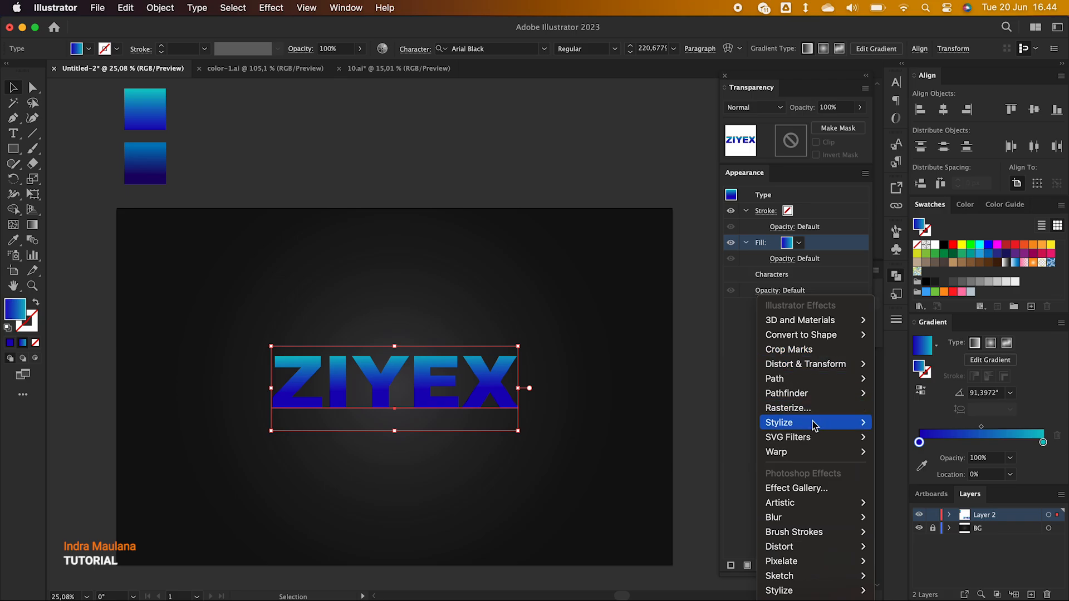
pyautogui.moveTo(841, 423)
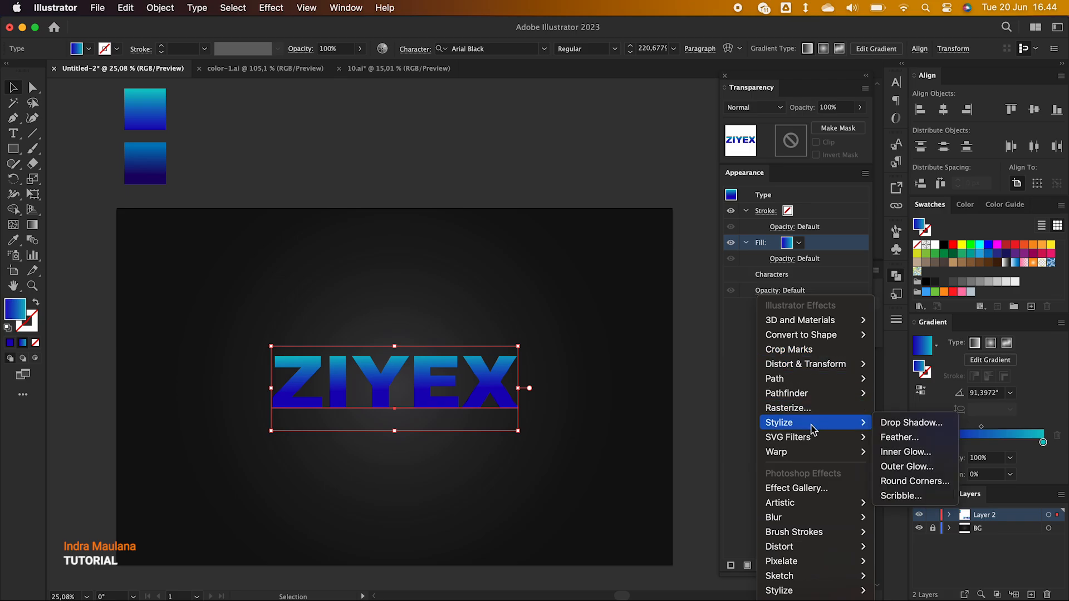
pyautogui.click(900, 453)
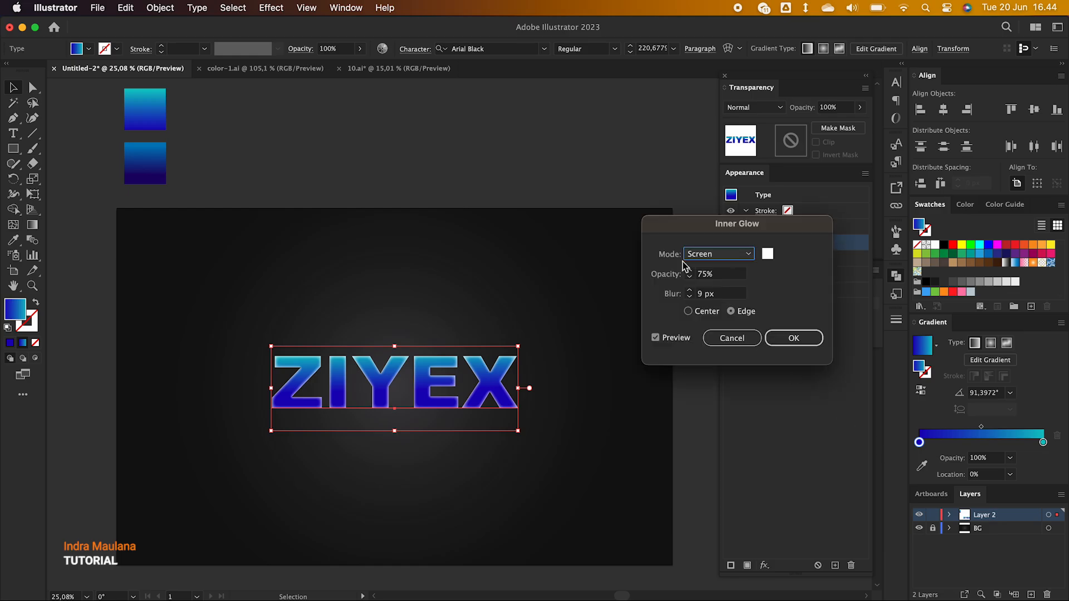
pyautogui.click(714, 255)
pyautogui.click(713, 255)
pyautogui.click(768, 254)
pyautogui.click(940, 195)
pyautogui.click(715, 294)
pyautogui.click(797, 337)
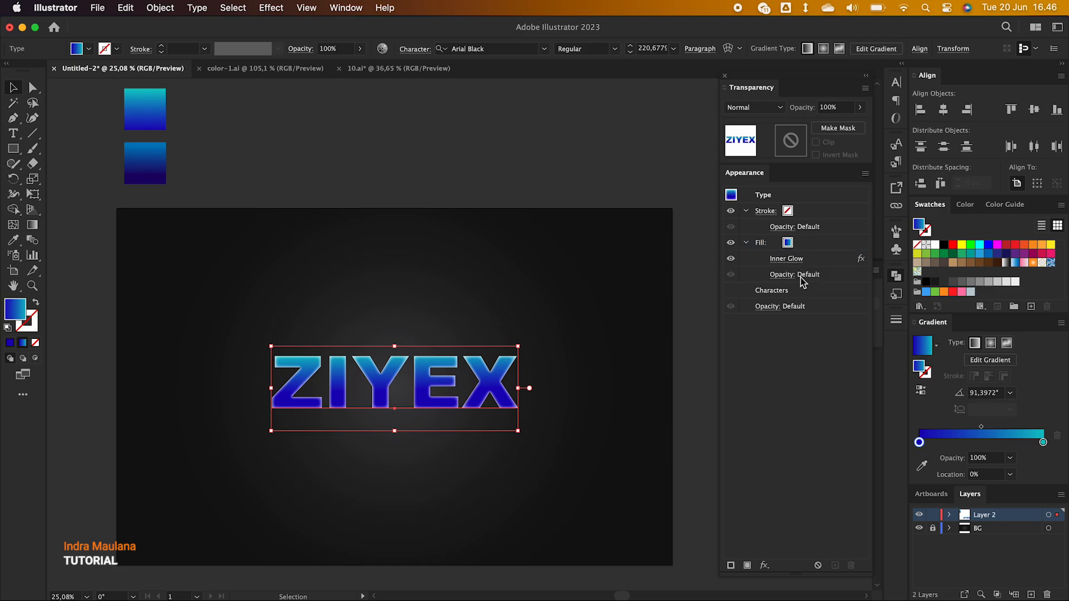
# Add a second fill to the ZIYEX text, move it below the gradient fill and colour it with a near-black grey swatch
pyautogui.click(805, 245)
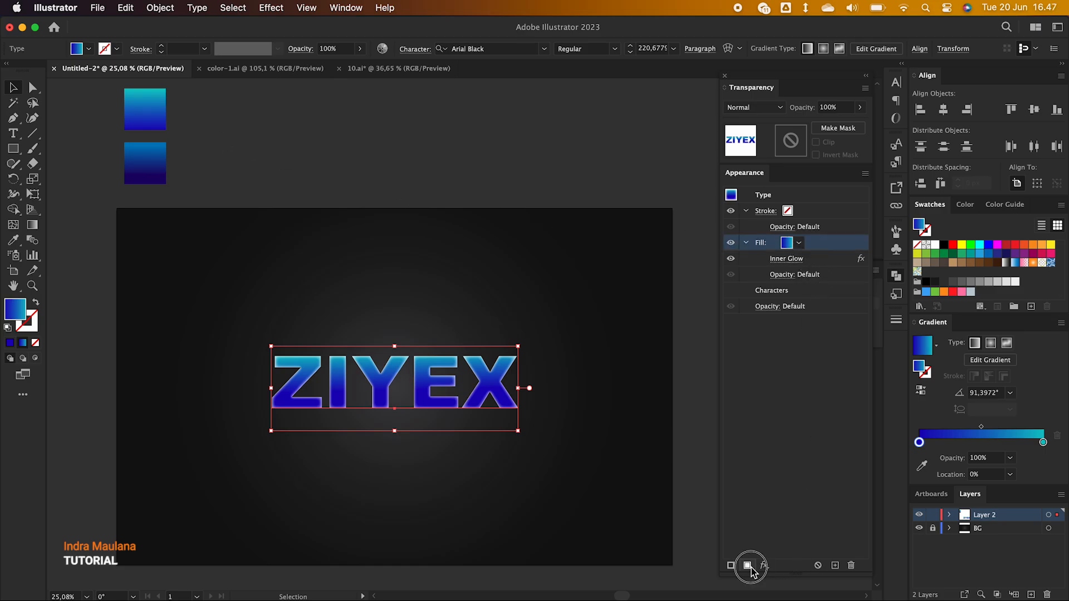
pyautogui.click(748, 565)
pyautogui.click(809, 274)
pyautogui.click(812, 248)
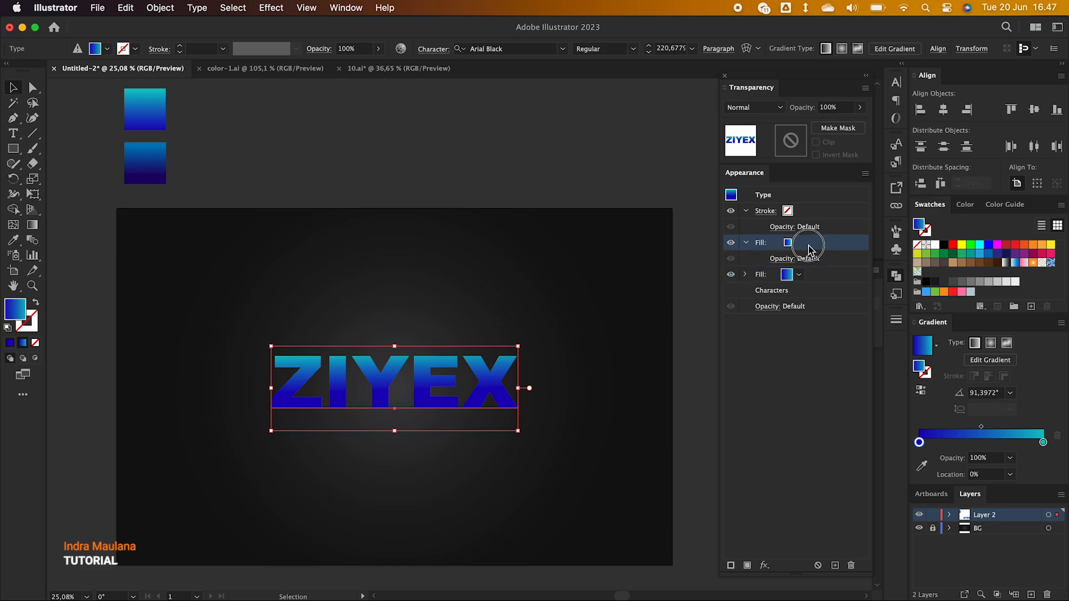
pyautogui.moveTo(817, 246); pyautogui.dragTo(815, 298)
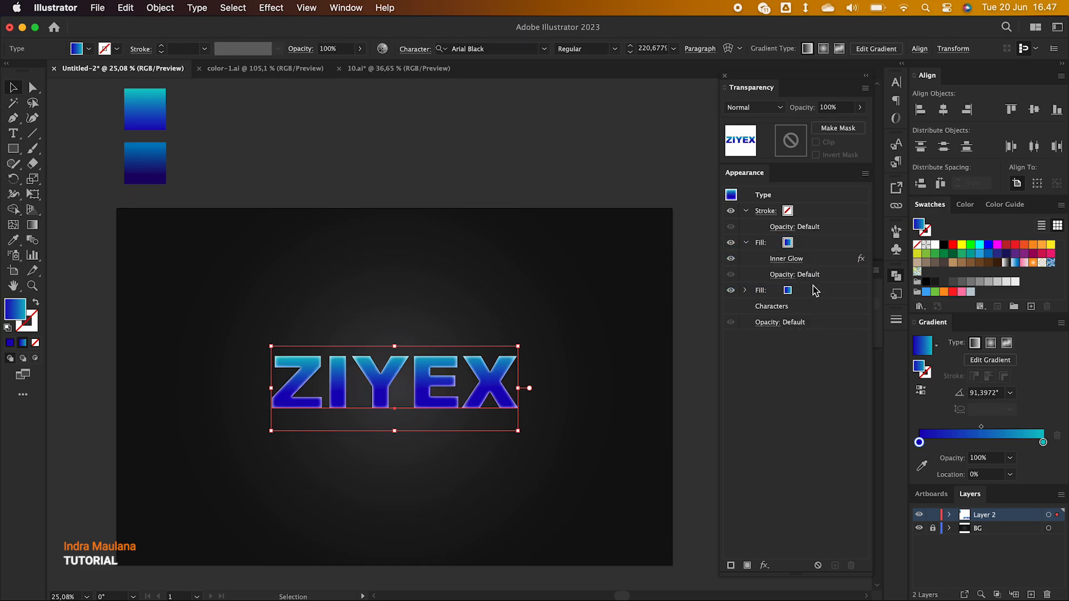
pyautogui.click(814, 295)
pyautogui.click(936, 281)
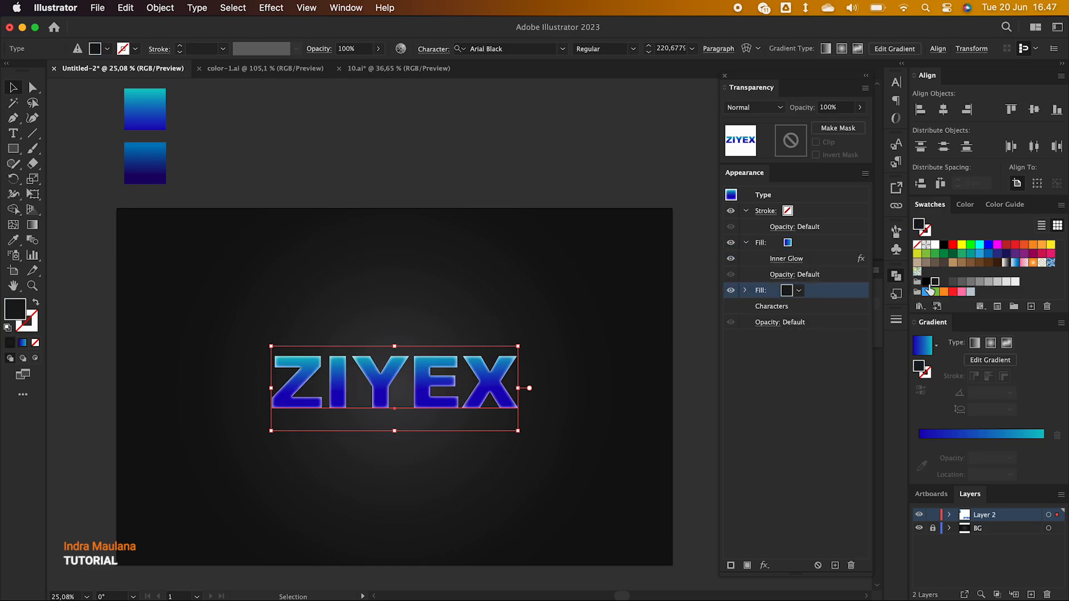
# Apply a 10 px Offset Path with Miter joins and miter limit 4 to the lower fill, and recolour it with a slightly lighter dark-grey swatch
pyautogui.click(763, 565)
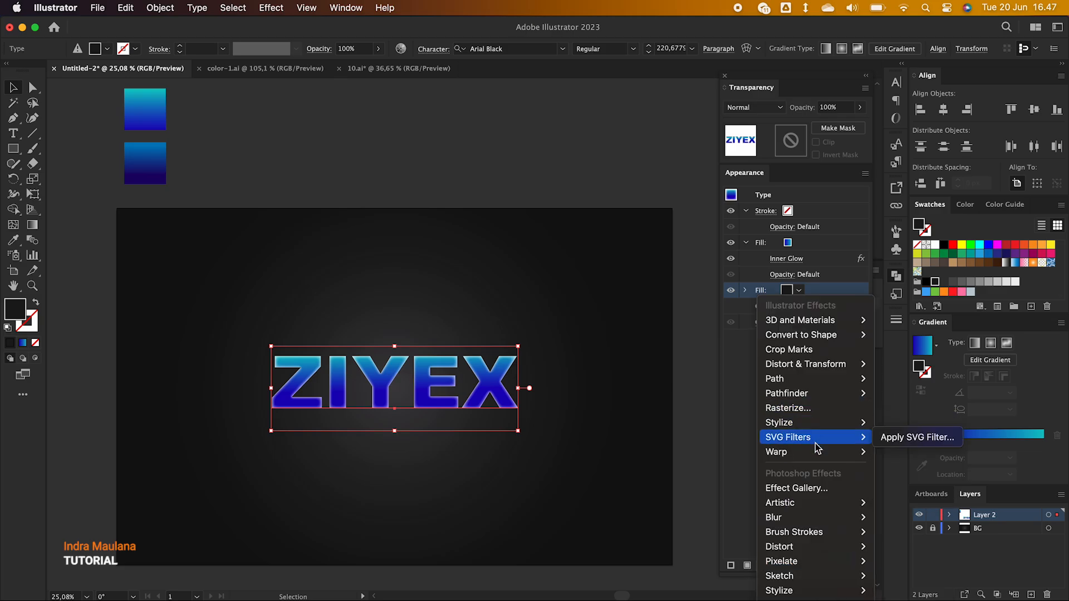
pyautogui.moveTo(804, 379)
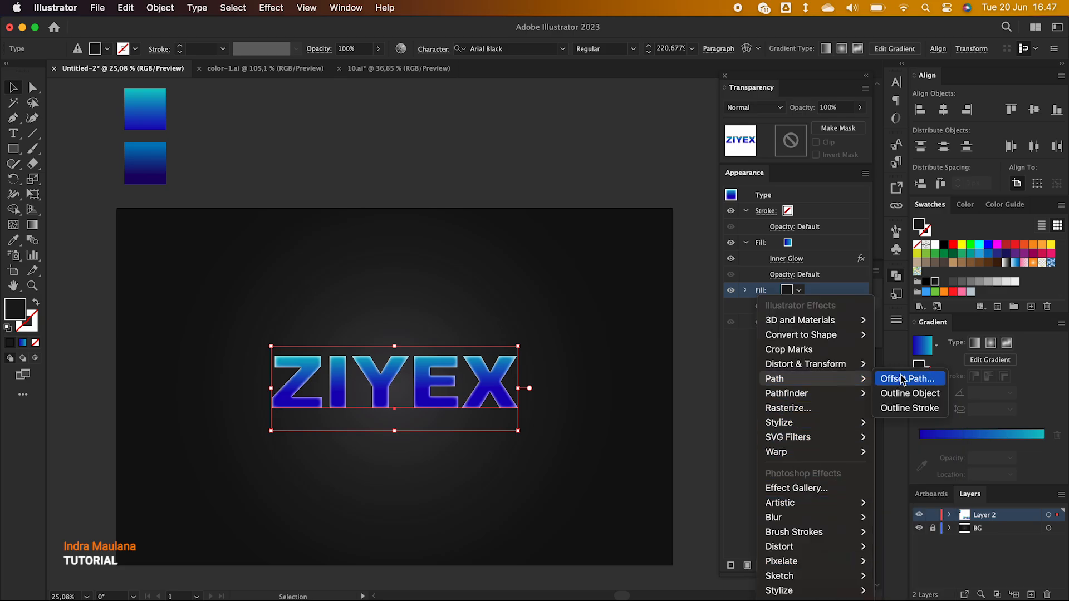
pyautogui.click(905, 380)
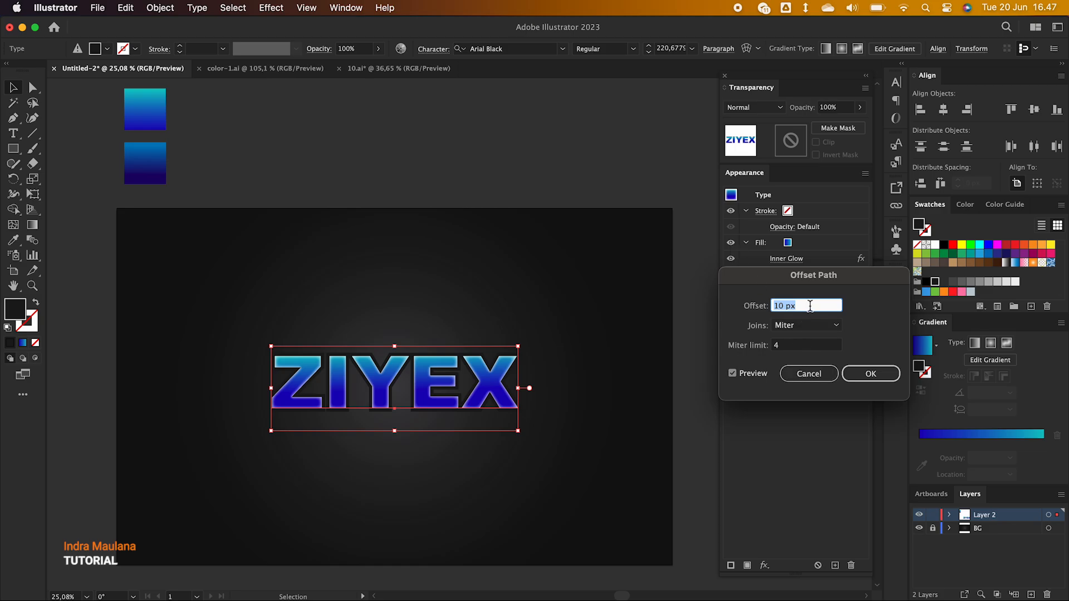
pyautogui.click(797, 346)
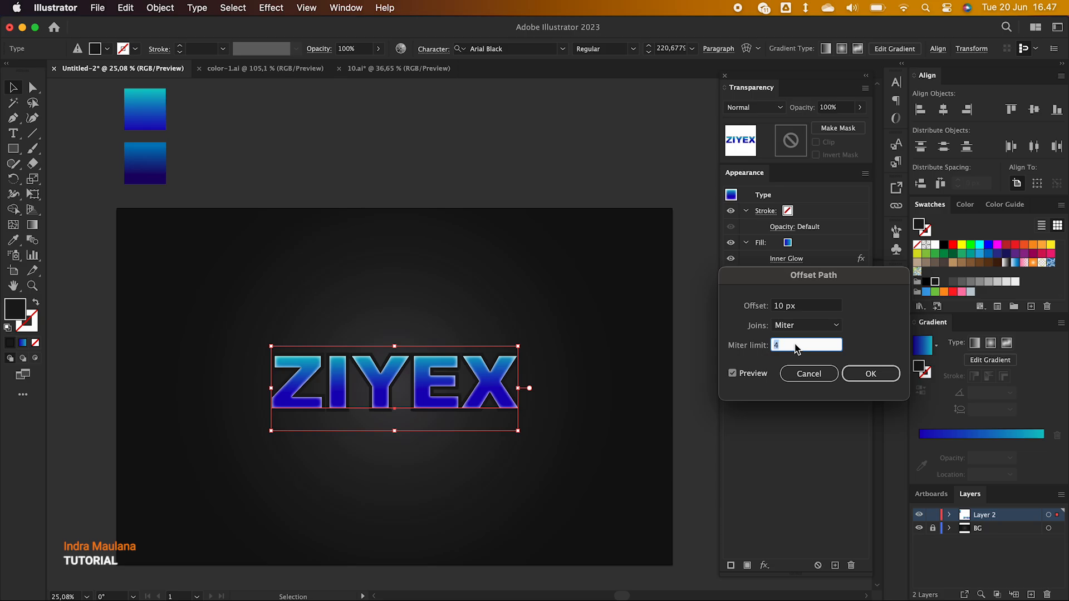
pyautogui.click(871, 374)
pyautogui.click(945, 281)
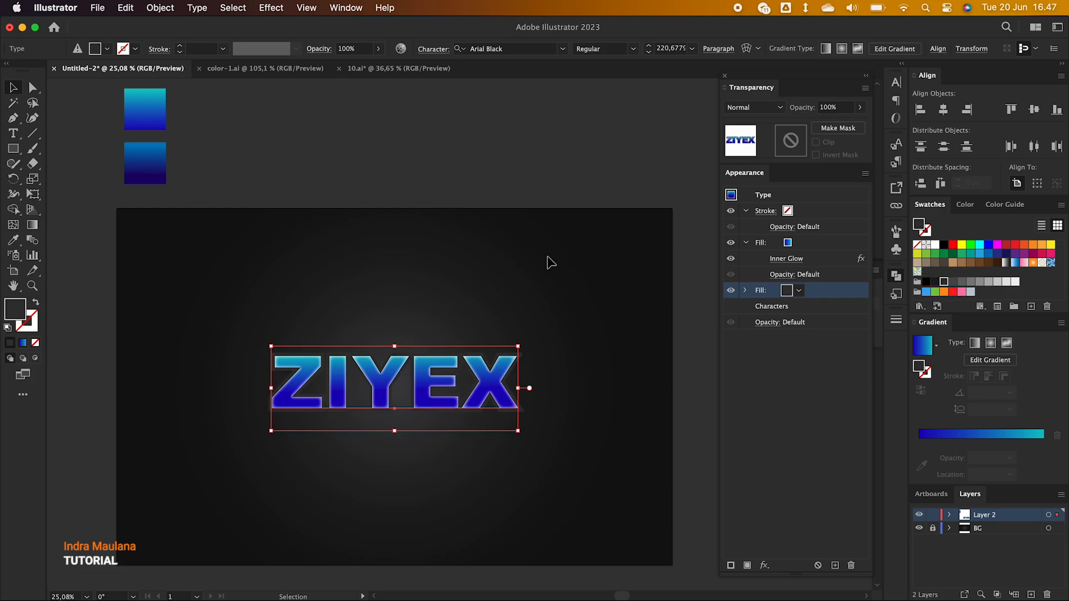
# Add a third fill to the ZIYEX text and place it at the bottom of the fills, without the offset effect
pyautogui.scroll(1, 551, 262)
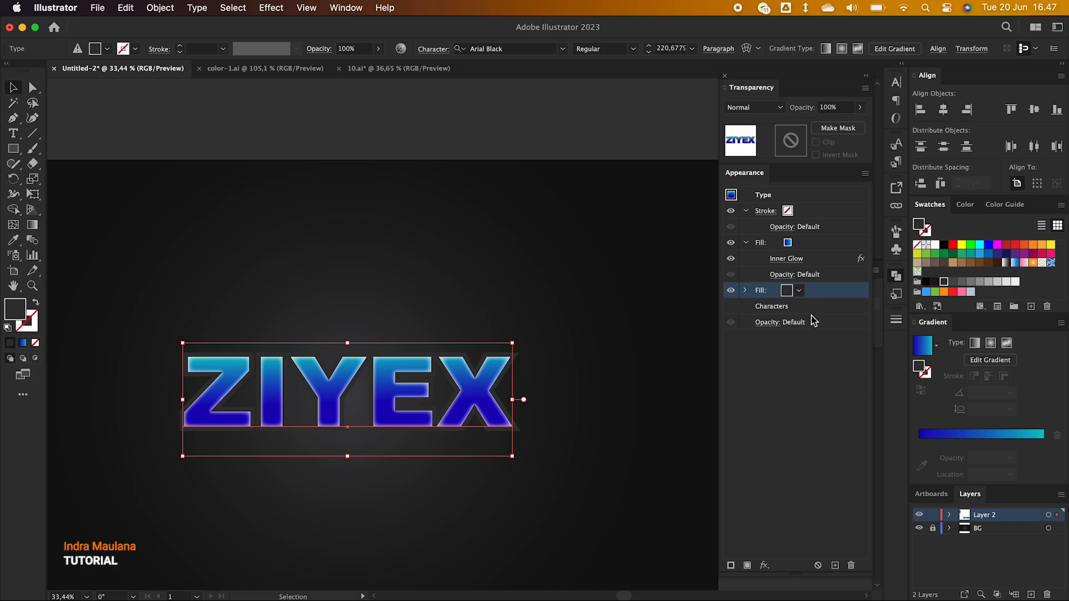
pyautogui.click(748, 566)
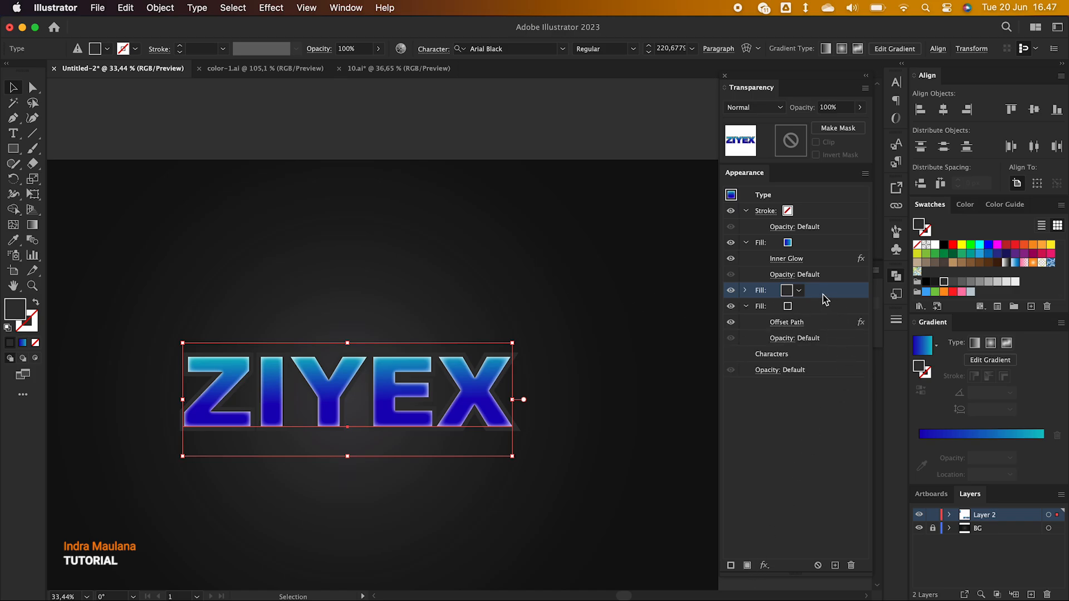
pyautogui.moveTo(823, 299); pyautogui.dragTo(821, 334)
pyautogui.click(746, 306)
pyautogui.moveTo(810, 291); pyautogui.dragTo(809, 312)
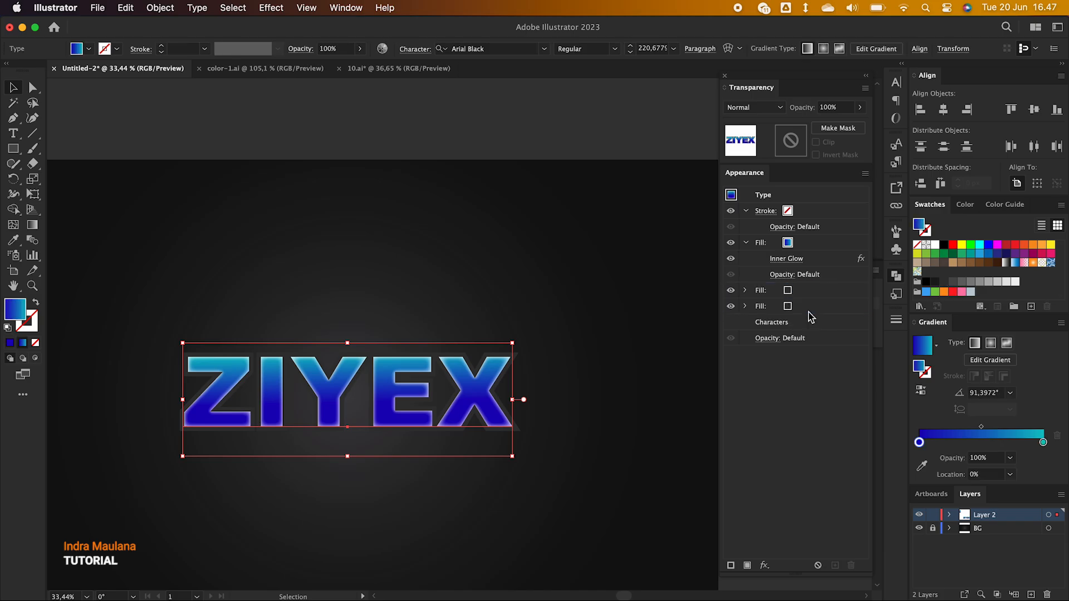
pyautogui.click(808, 311)
pyautogui.click(746, 307)
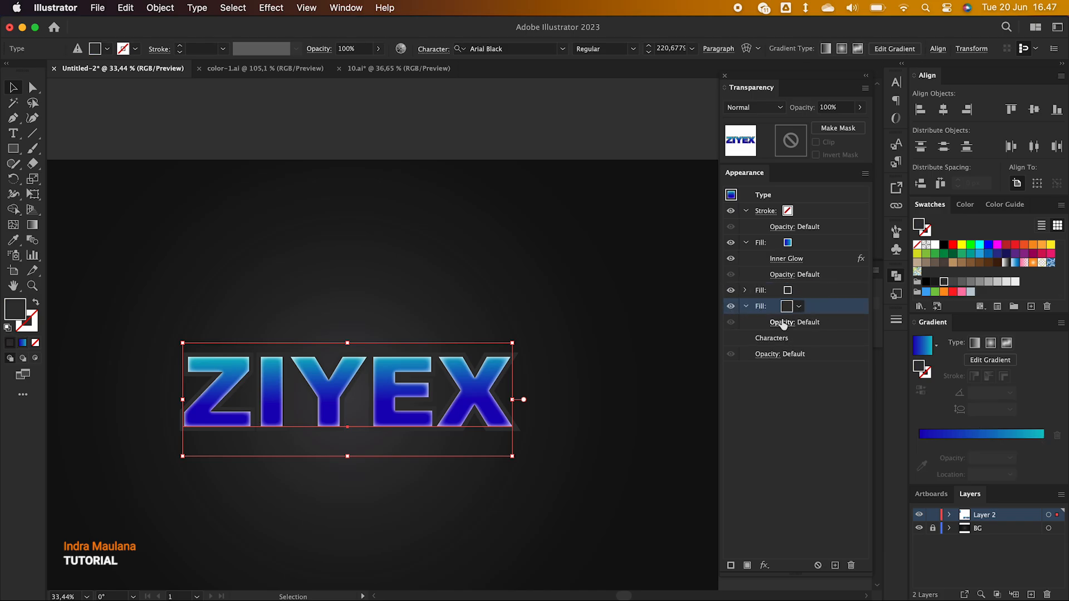
# Colour the bottom fill with the darker blue gradient sampled from the lower square above the artboard
pyautogui.scroll(-3, 447, 303)
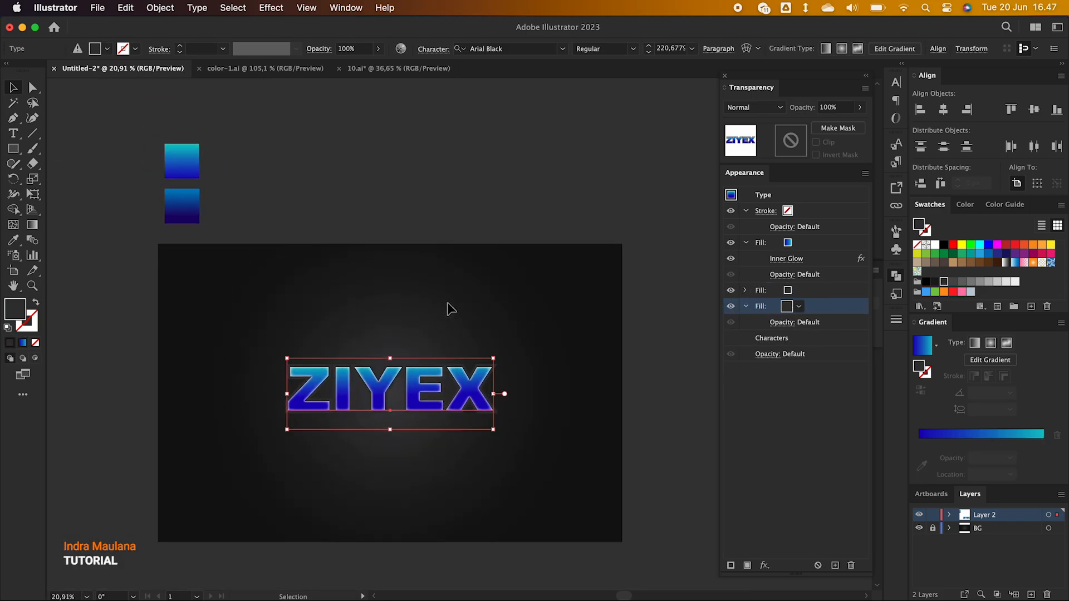
pyautogui.click(13, 240)
pyautogui.click(181, 205)
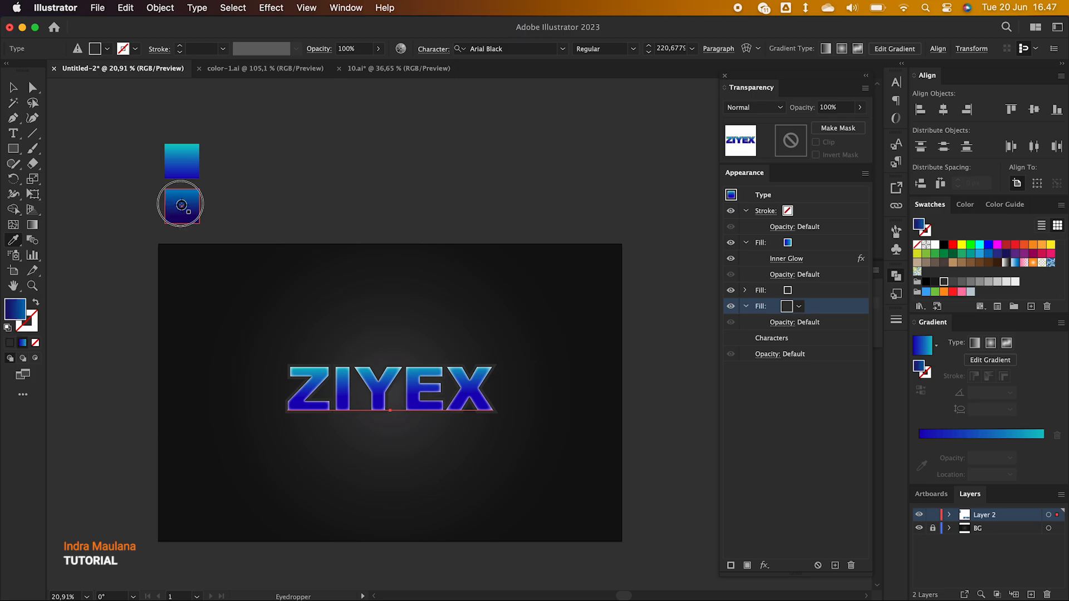
pyautogui.click(13, 88)
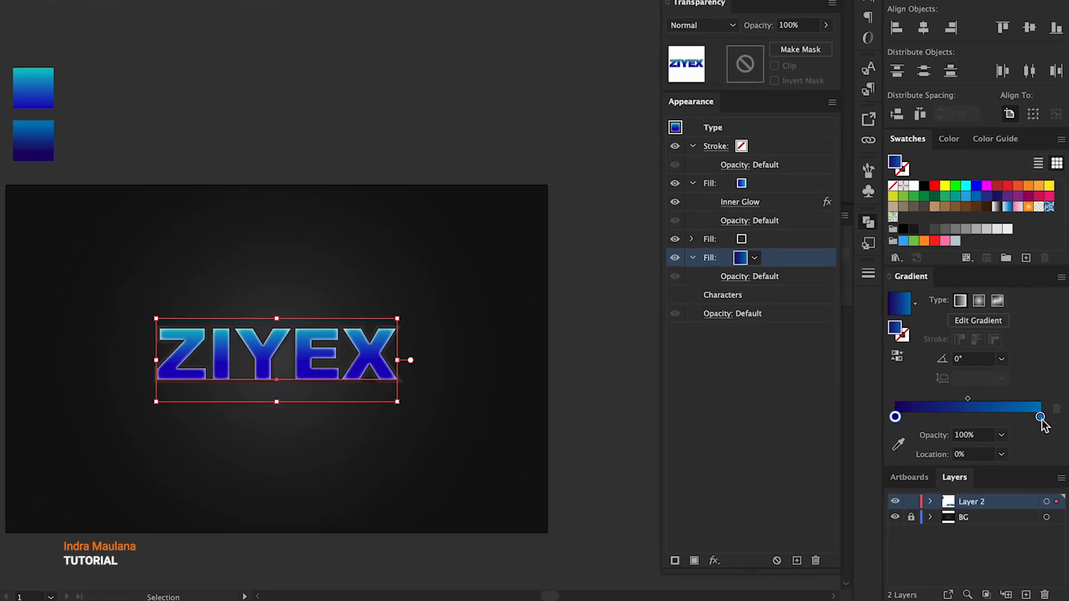
# Examine the colour values of the bottom fill's two gradient stops, deleting any extra stops added along the way
pyautogui.doubleClick(1043, 443)
pyautogui.click(1004, 541)
pyautogui.doubleClick(880, 396)
pyautogui.doubleClick(880, 396)
pyautogui.click(1058, 390)
pyautogui.click(1057, 389)
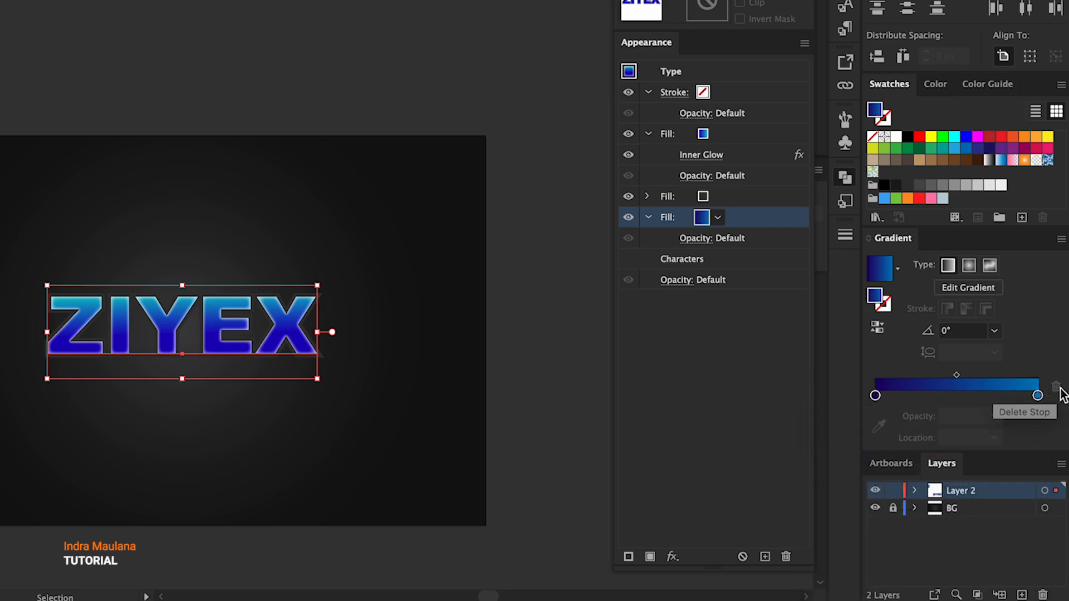
pyautogui.click(881, 398)
pyautogui.doubleClick(881, 396)
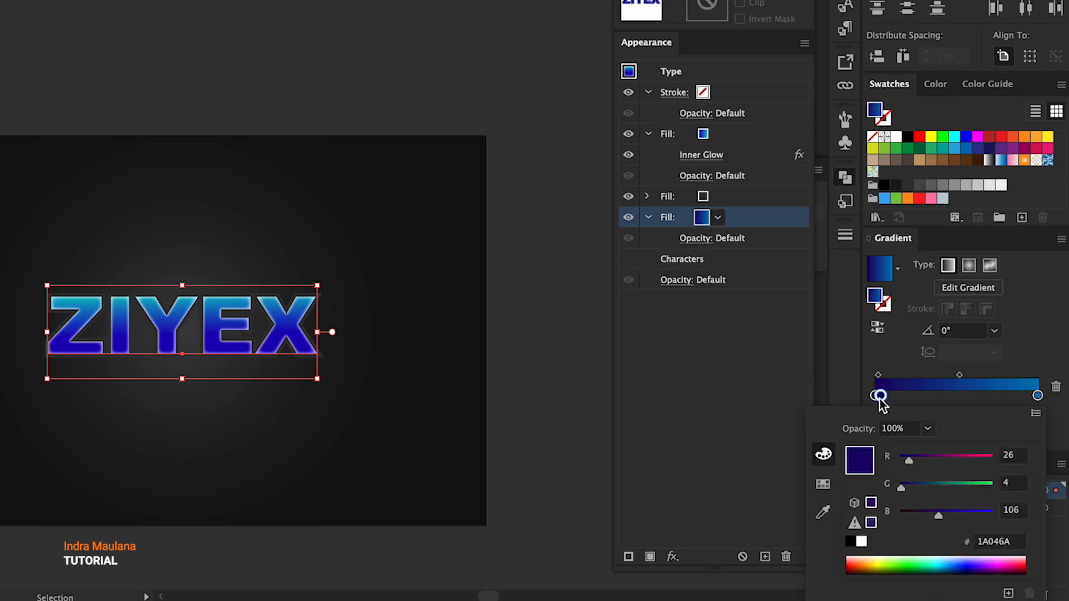
pyautogui.click(1057, 385)
pyautogui.click(1057, 387)
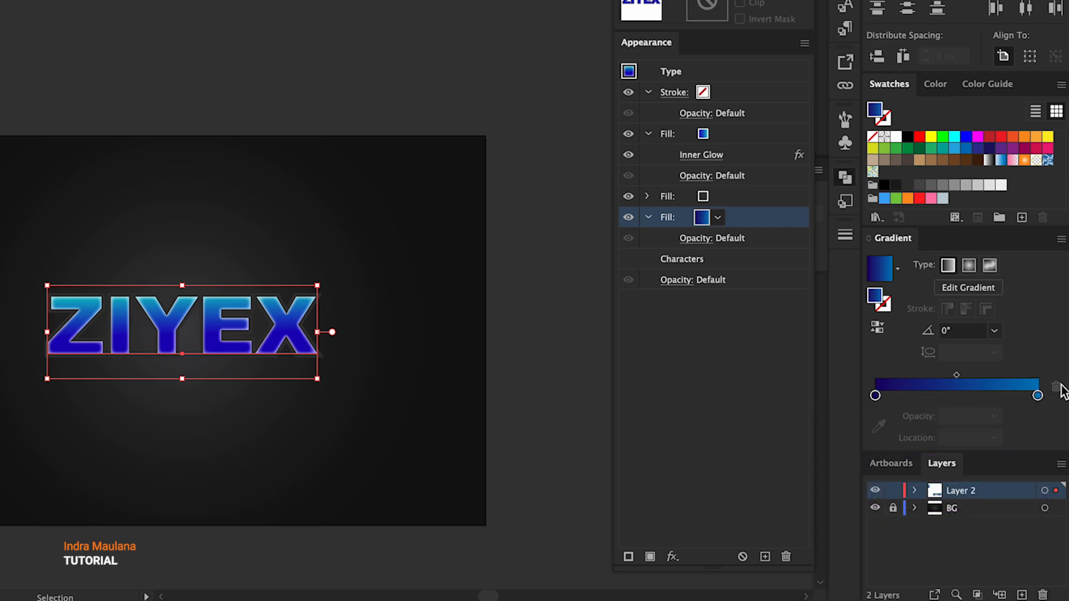
pyautogui.doubleClick(876, 396)
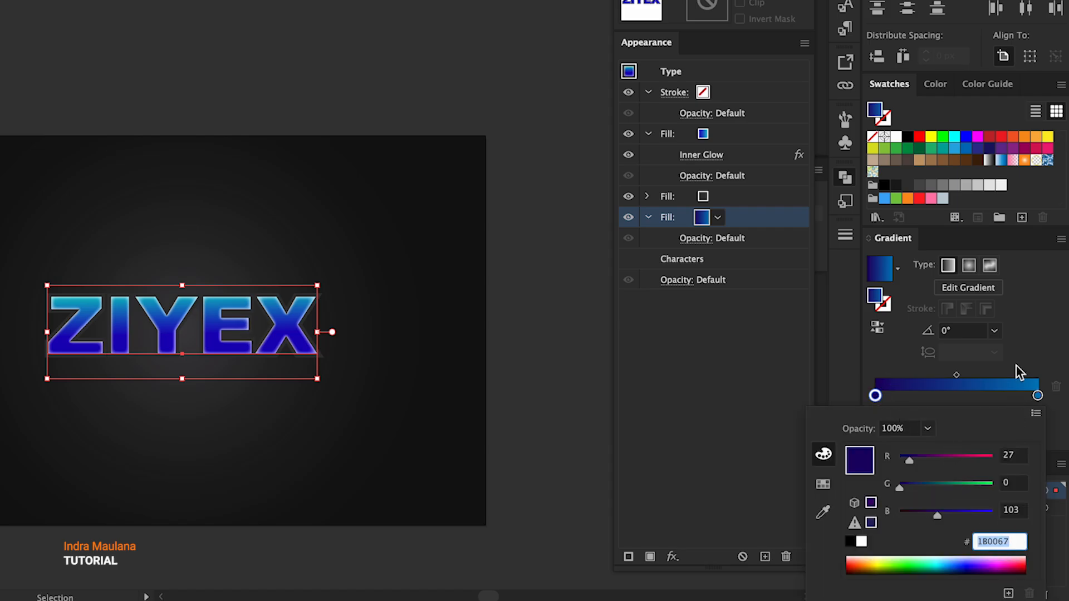
pyautogui.click(1029, 329)
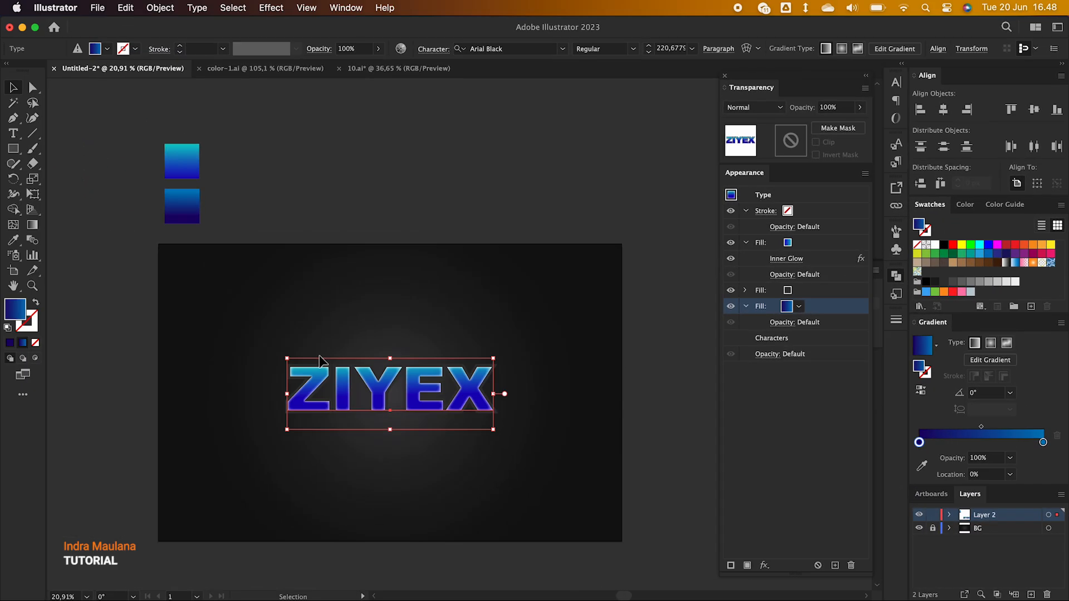
# Apply an Offset Path of 14 px to the bottom gradient fill, with Miter joins and a miter limit of 4
pyautogui.scroll(3, 319, 356)
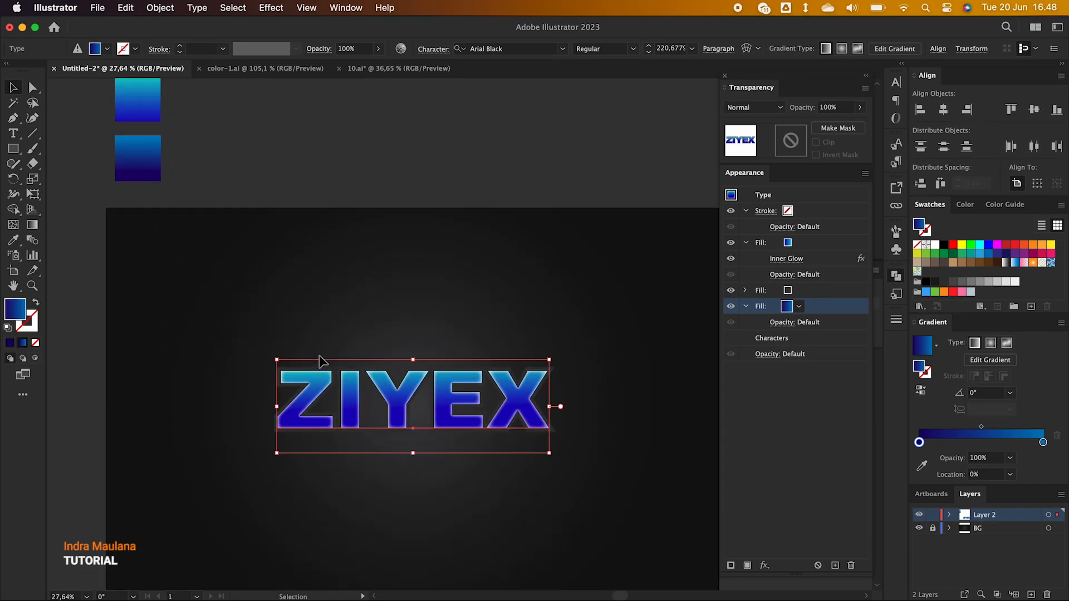
pyautogui.scroll(-1, 319, 356)
pyautogui.hscroll(1, 320, 356)
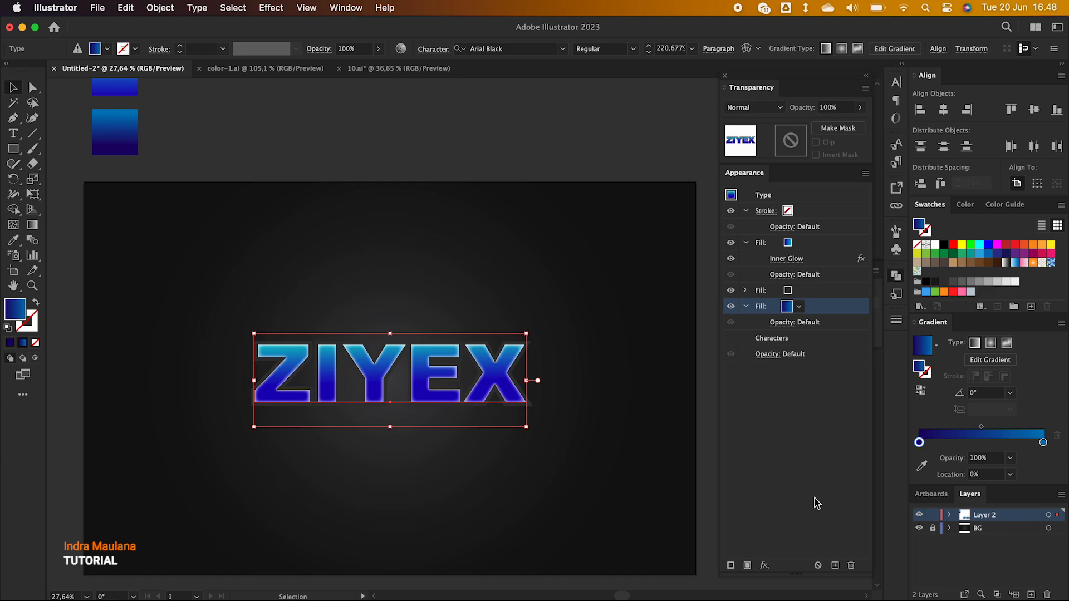
pyautogui.click(765, 565)
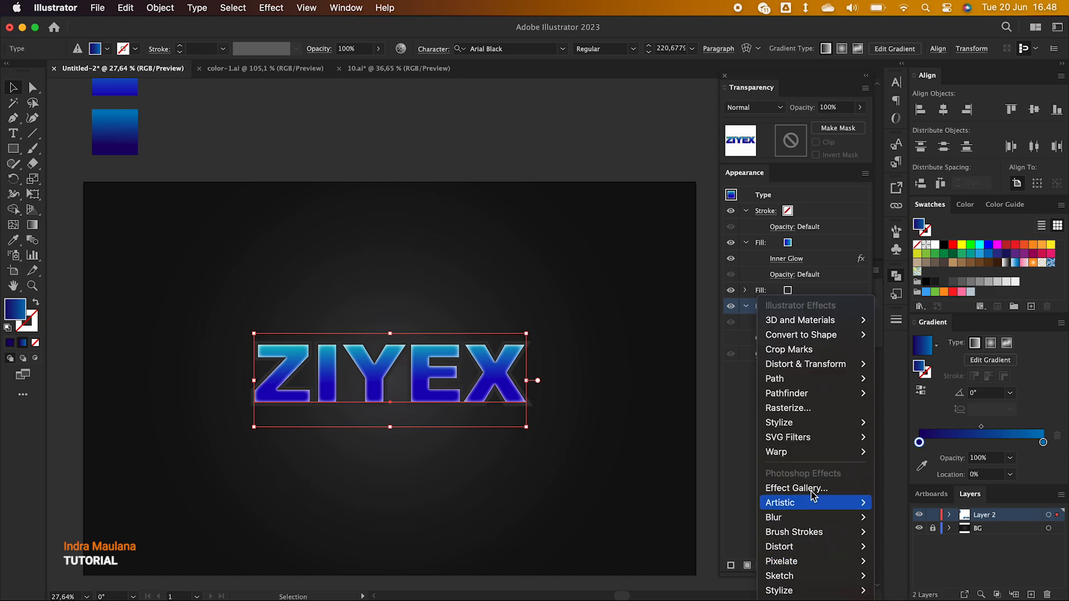
pyautogui.moveTo(840, 428)
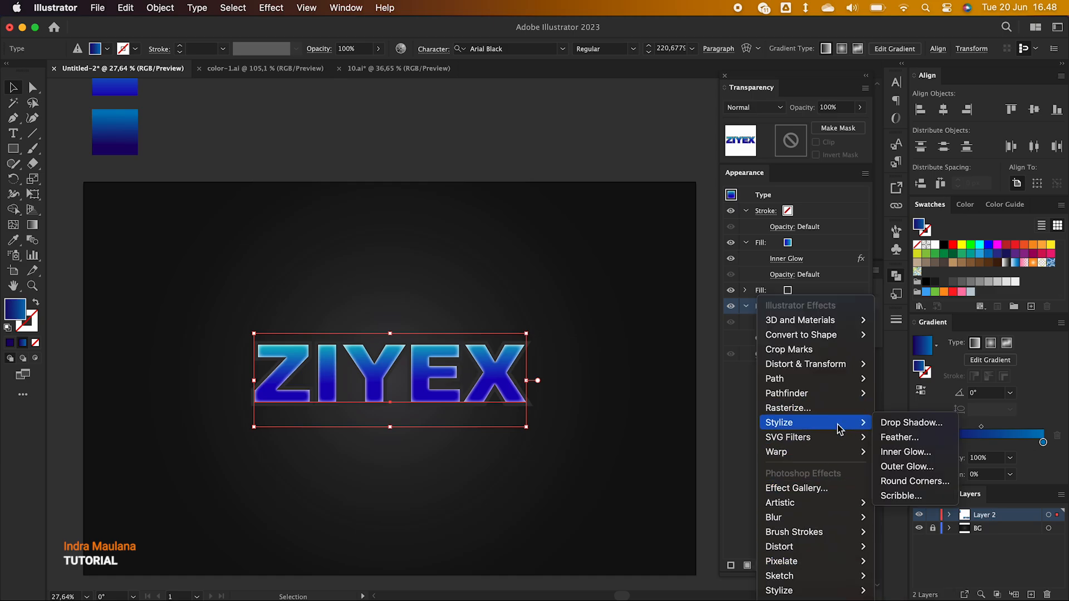
pyautogui.moveTo(815, 383)
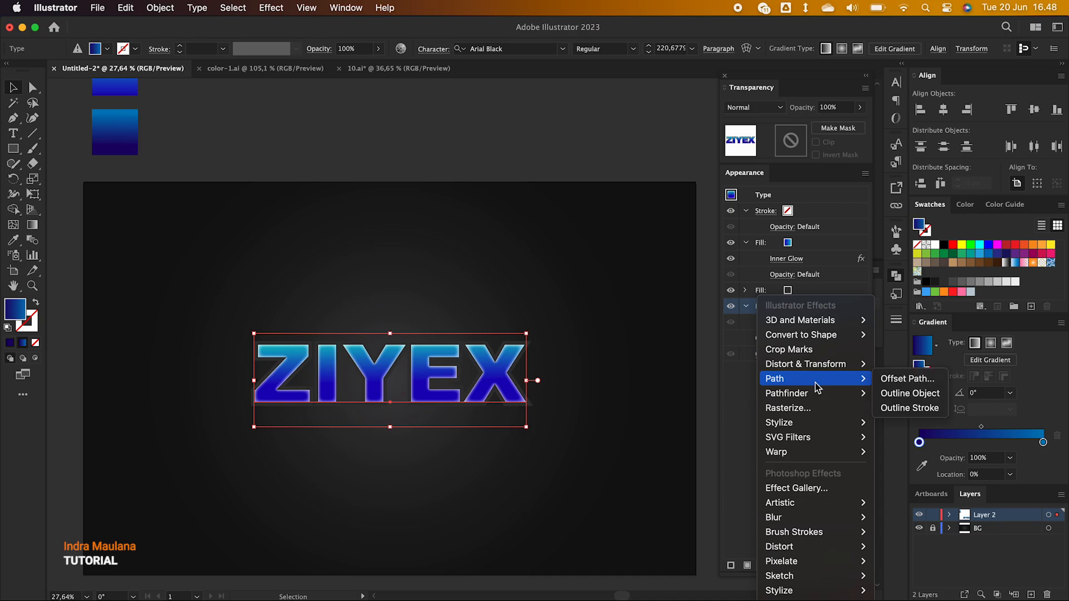
pyautogui.click(890, 380)
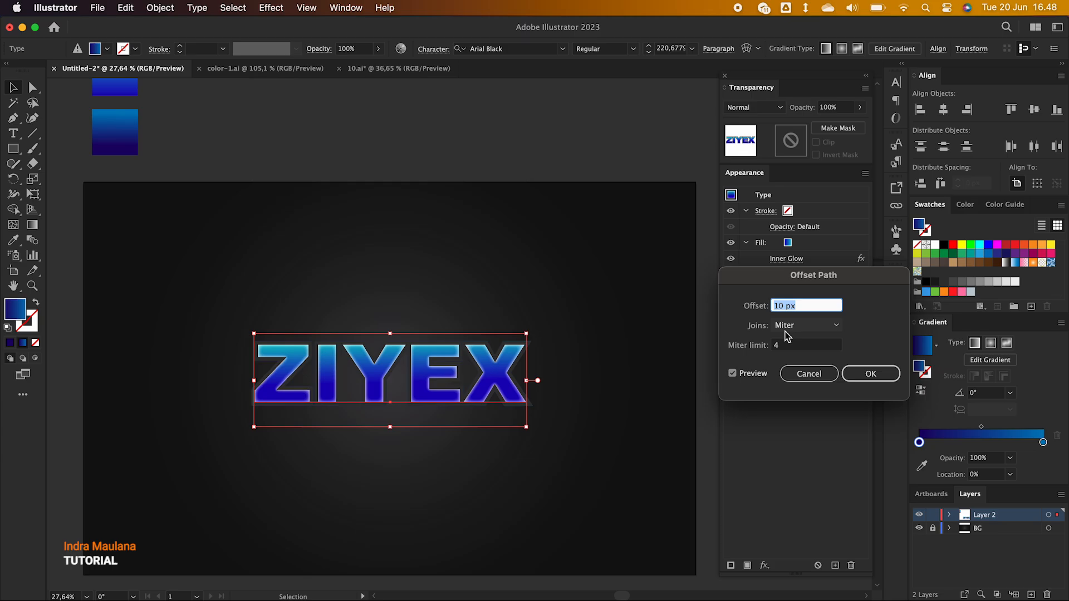
pyautogui.press('Up')
pyautogui.press('Up')
pyautogui.press('Up')
pyautogui.press('Up')
pyautogui.press('Up')
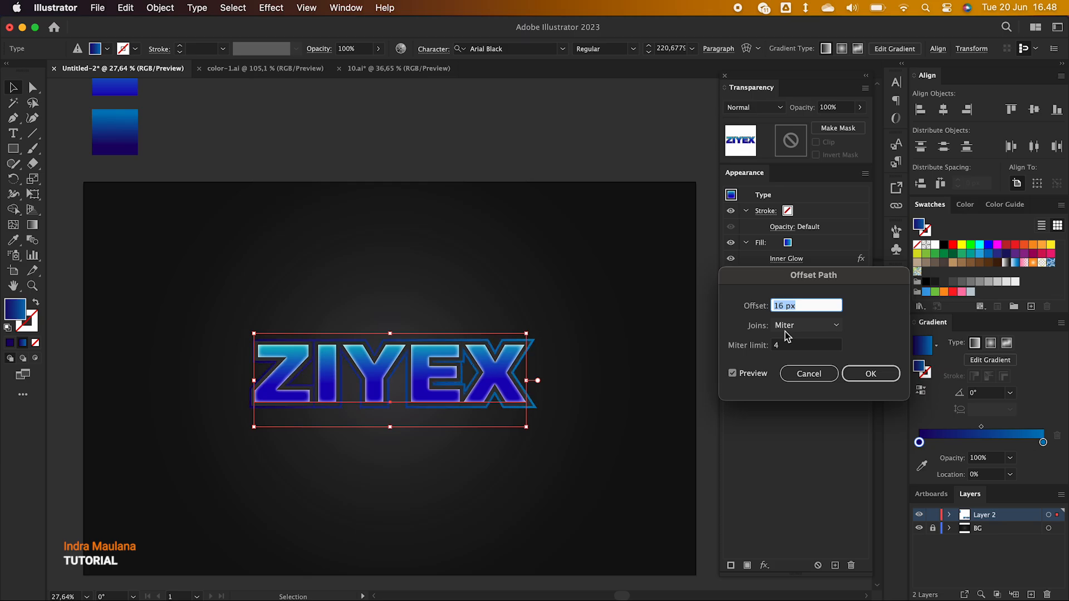
pyautogui.press('Down')
pyautogui.press('Down')
pyautogui.press('Down')
pyautogui.click(871, 377)
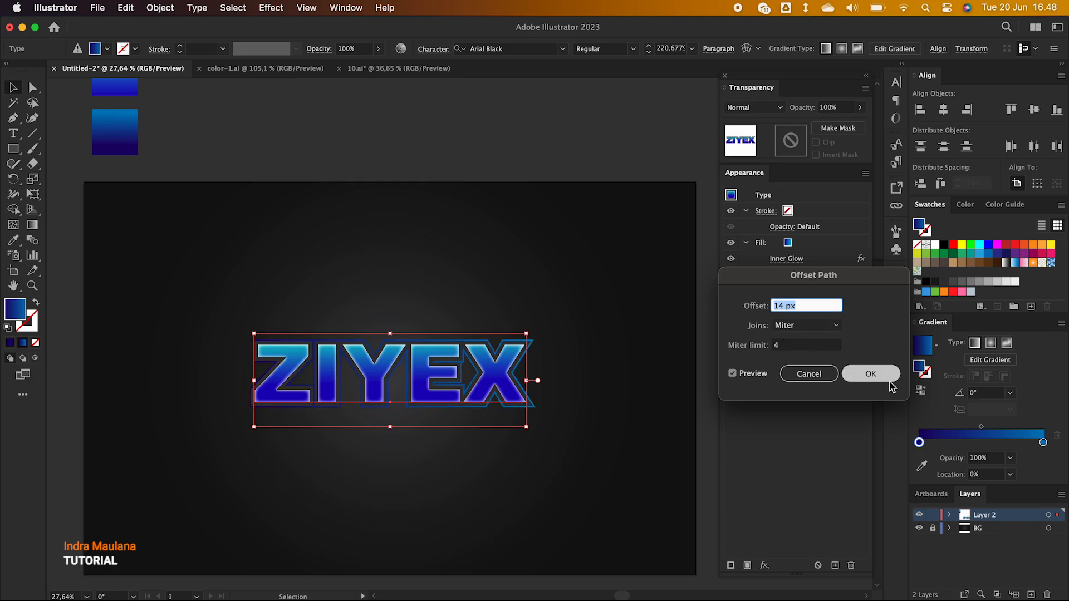
# Add a Transform effect to the bottom fill that moves it 1 px horizontally and 1 px vertically
pyautogui.click(764, 565)
pyautogui.moveTo(847, 364)
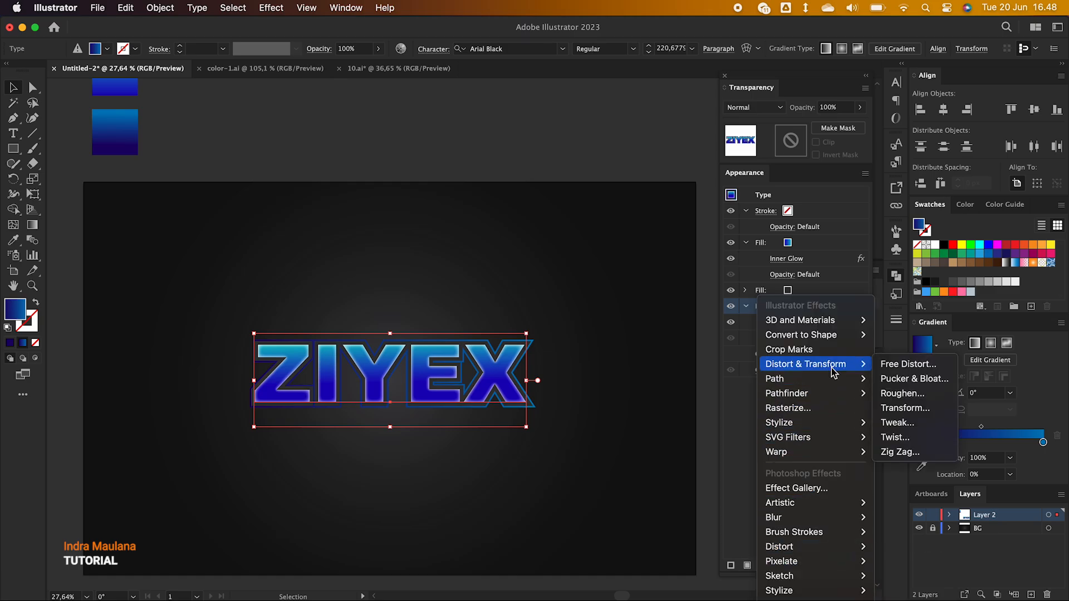
pyautogui.click(898, 408)
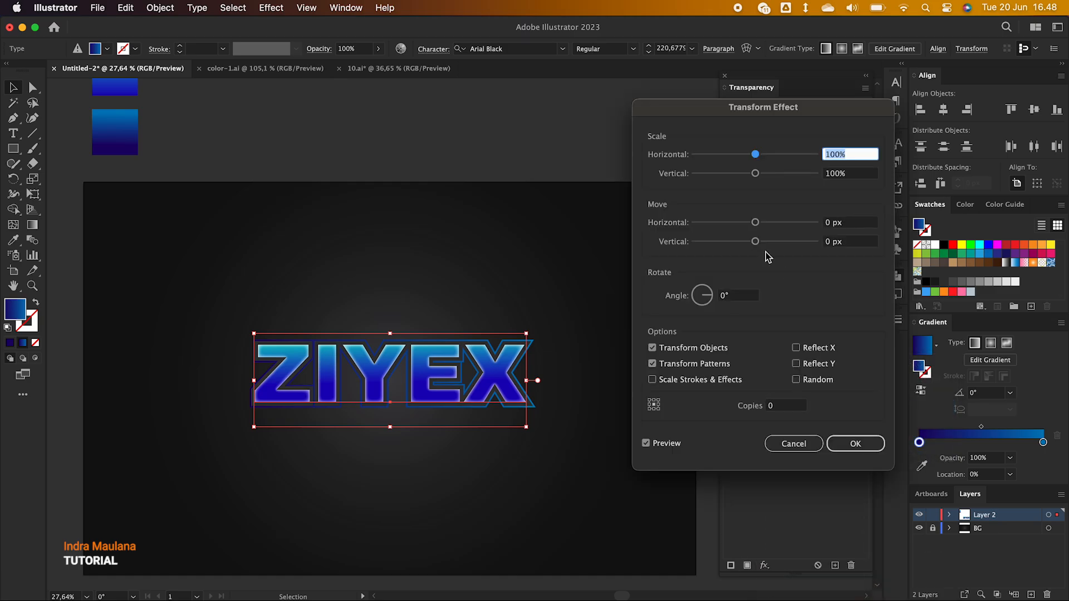
pyautogui.click(851, 224)
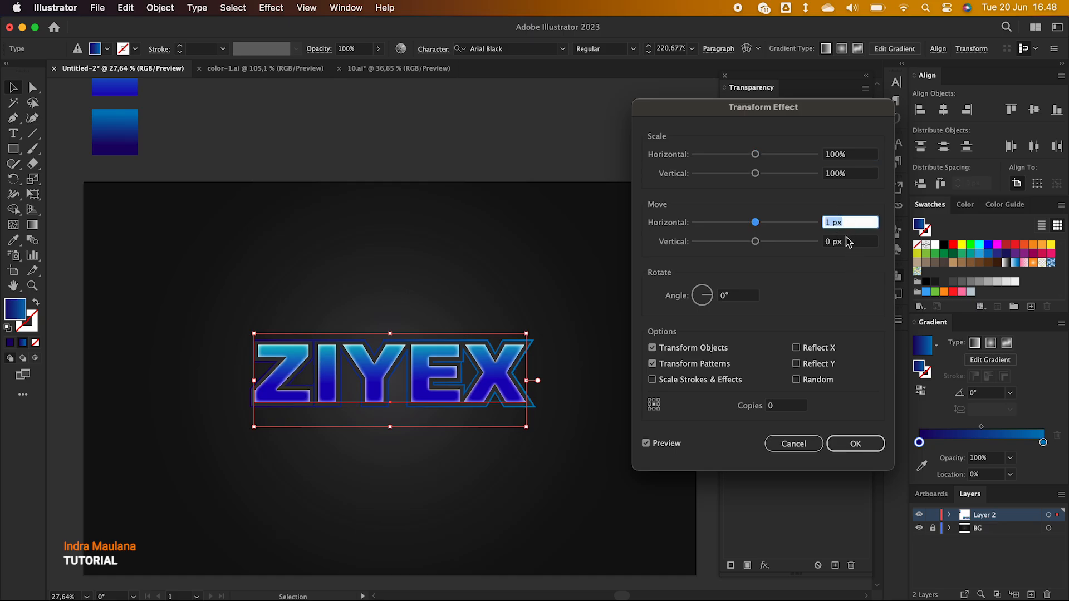
pyautogui.click(847, 241)
pyautogui.press('Up')
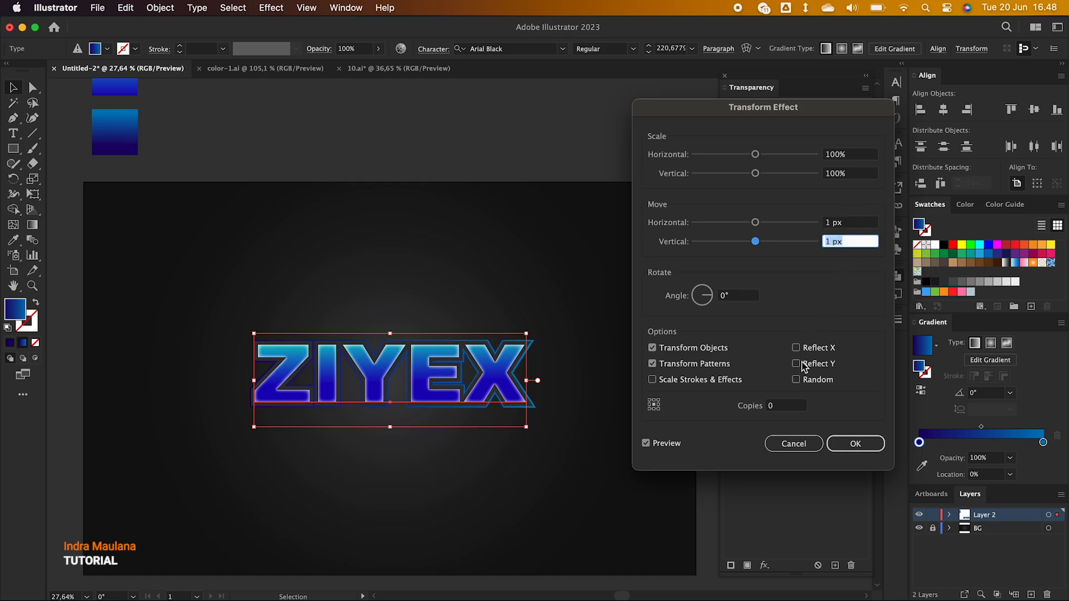
# Set the Transform effect to about 20 copies to extrude the bottom fill diagonally, and apply it
pyautogui.click(788, 407)
pyautogui.press('Up')
pyautogui.press('Up')
pyautogui.press('Up')
pyautogui.press('Up')
pyautogui.press('Up')
pyautogui.press('Up')
pyautogui.press('Up')
pyautogui.press('Up')
pyautogui.press('Up')
pyautogui.press('Up')
pyautogui.press('Up')
pyautogui.press('Up')
pyautogui.press('Up')
pyautogui.press('Up')
pyautogui.press('Up')
pyautogui.press('Up')
pyautogui.press('Up')
pyautogui.press('Up')
pyautogui.press('Up')
pyautogui.press('Up')
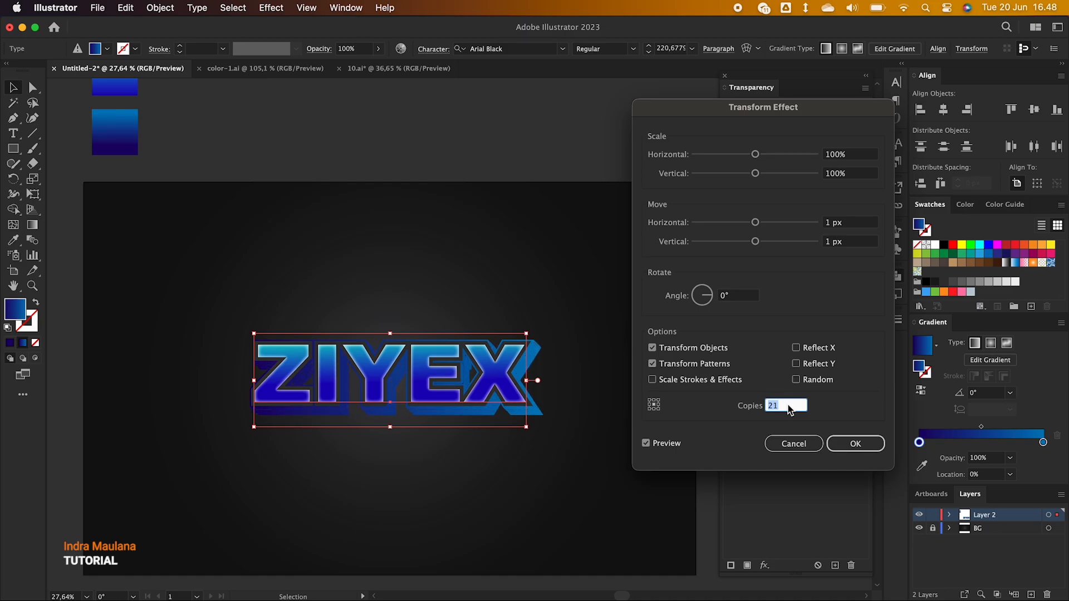
pyautogui.press('Down')
pyautogui.press('Down')
pyautogui.press('Down')
pyautogui.click(863, 446)
# Redirect the extruded fill's gradient vertically, with dark blue at the base of the letters and lighter blue at the top
pyautogui.click(32, 224)
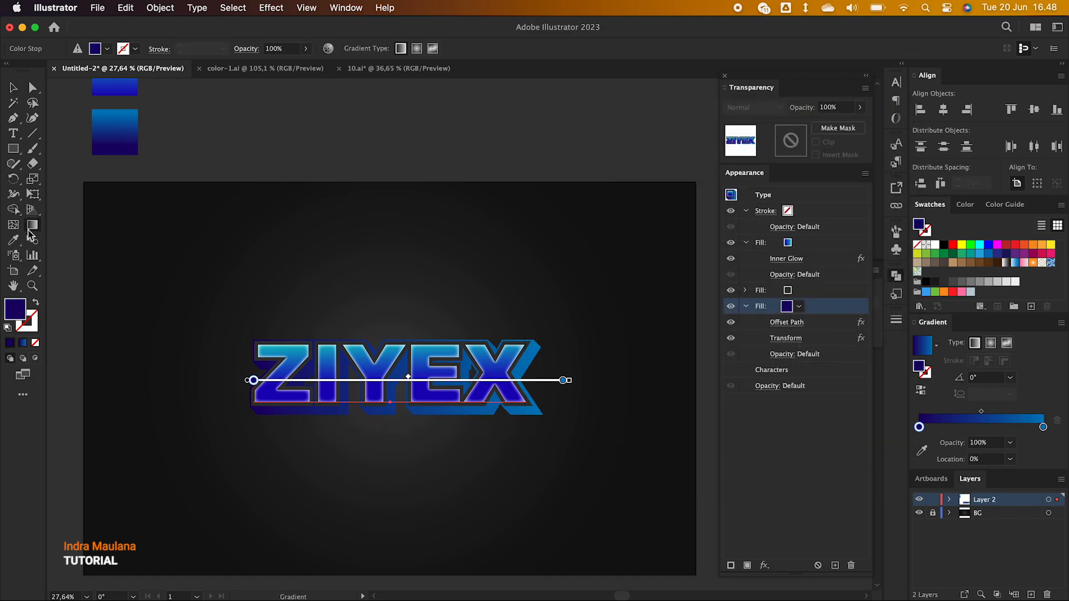
pyautogui.moveTo(342, 408); pyautogui.dragTo(341, 348)
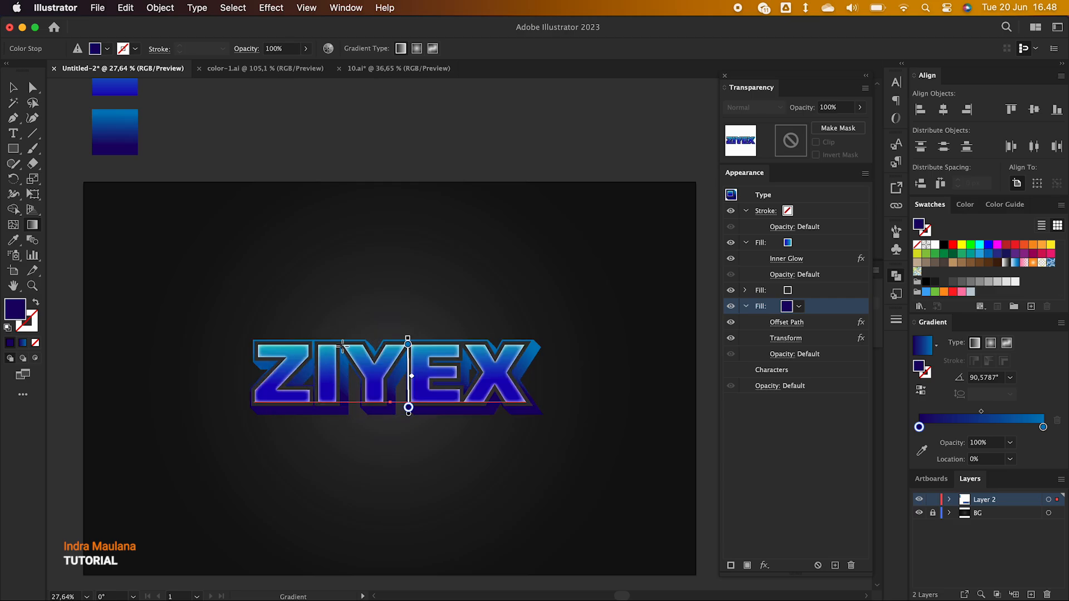
pyautogui.moveTo(356, 413); pyautogui.dragTo(354, 351)
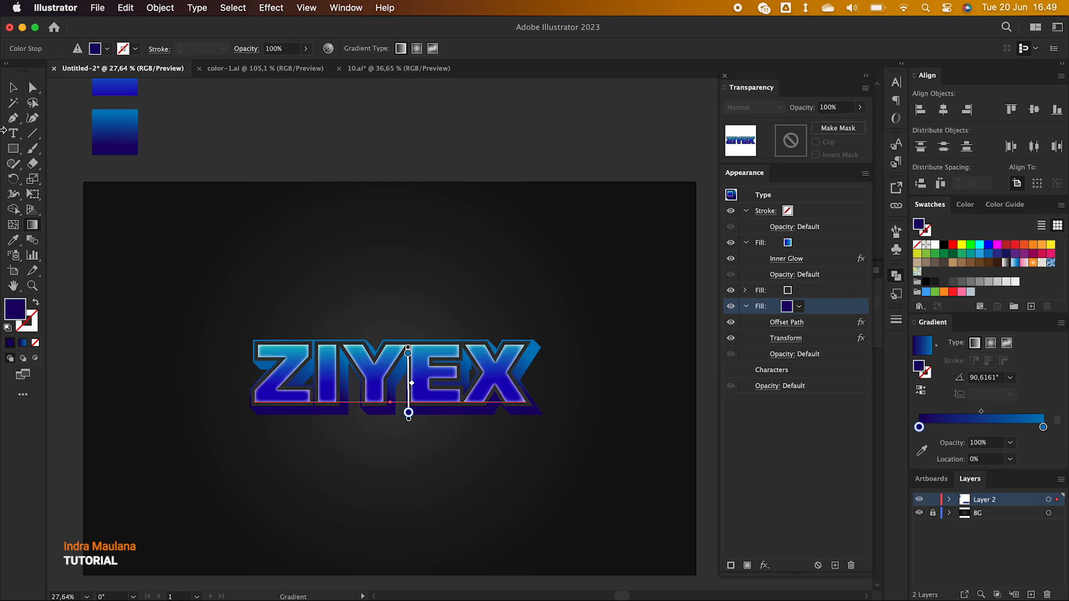
pyautogui.click(13, 103)
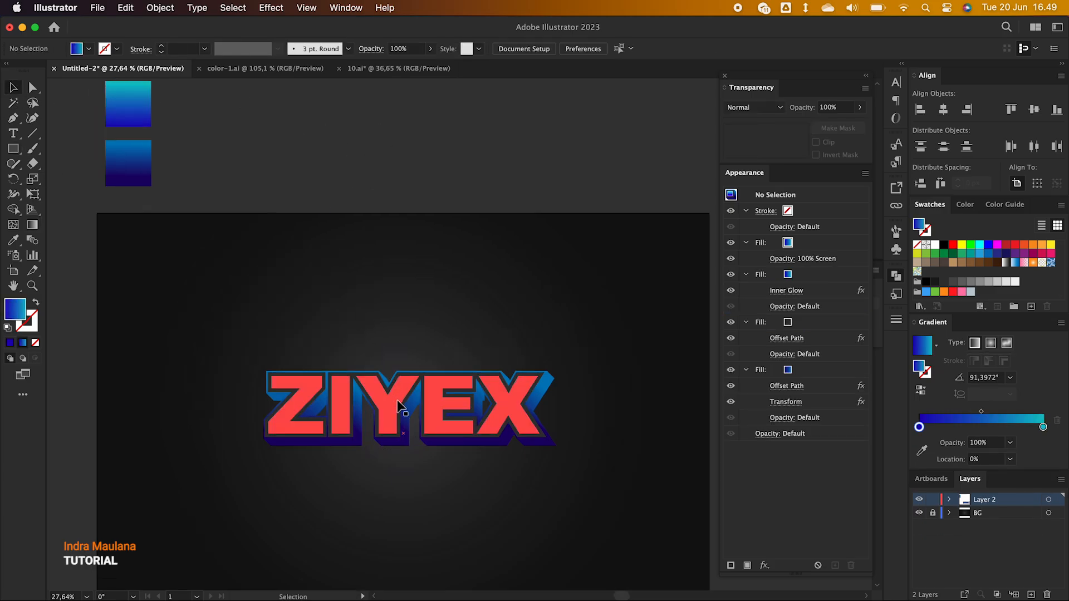
# Add another blue gradient fill above the glowing fill, set its blending mode to Screen and compare the text with and without it
pyautogui.click(804, 246)
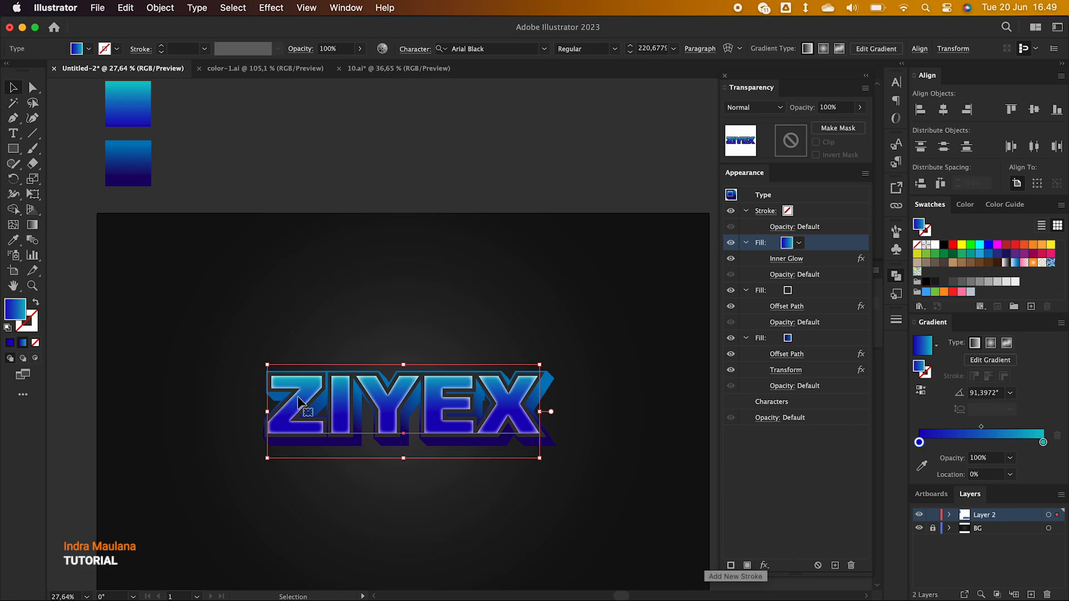
pyautogui.click(747, 565)
pyautogui.click(800, 243)
pyautogui.click(799, 243)
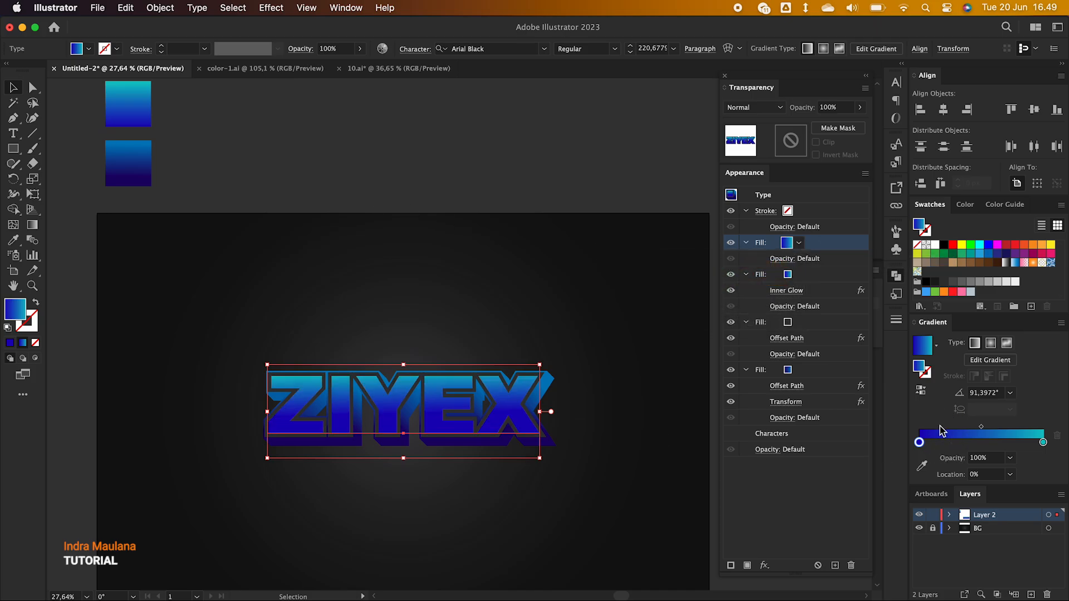
pyautogui.click(769, 107)
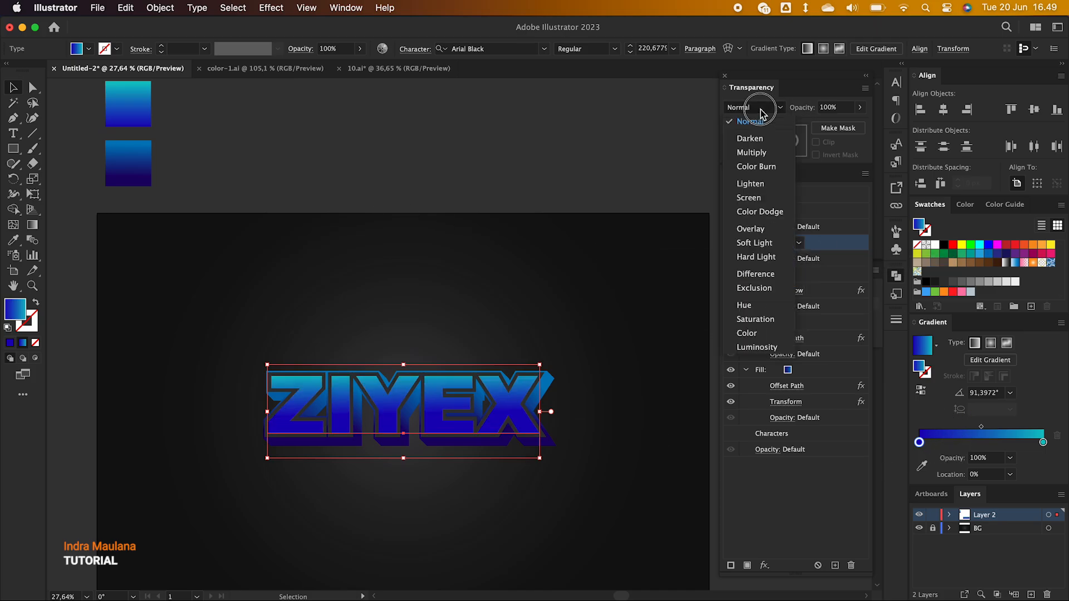
pyautogui.click(748, 198)
pyautogui.click(728, 245)
pyautogui.click(728, 245)
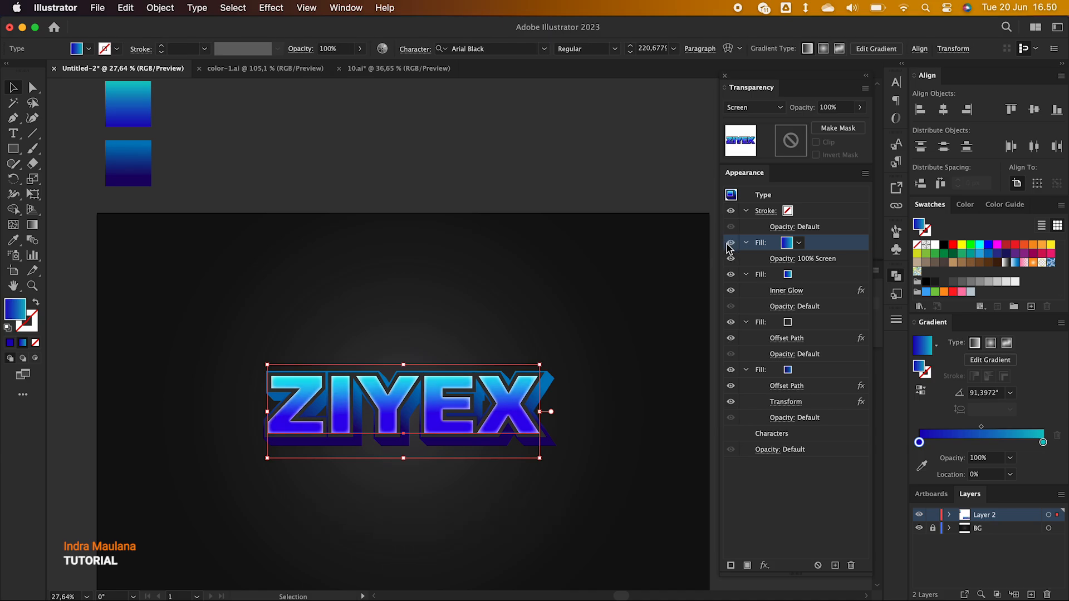
# Add a new stroke above the Screen fill of the ZIYEX text and set its weight to 4 pt
pyautogui.click(731, 565)
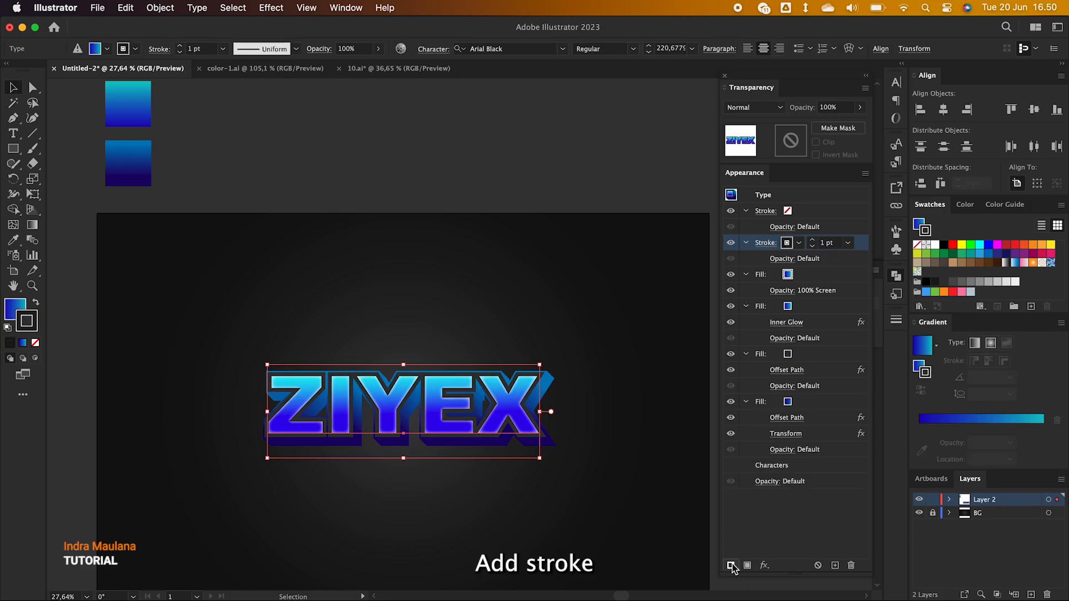
pyautogui.click(809, 240)
pyautogui.click(809, 240)
pyautogui.click(809, 240)
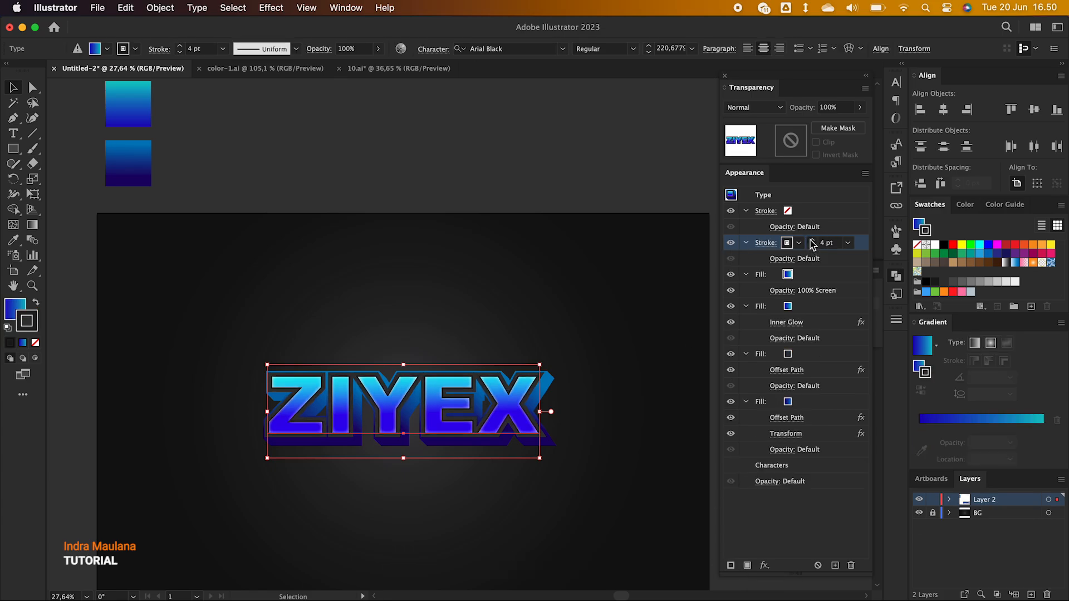
# Set the ZIYEX text's new stroke to 3 pt and give it a linear white-to-black gradient
pyautogui.click(812, 246)
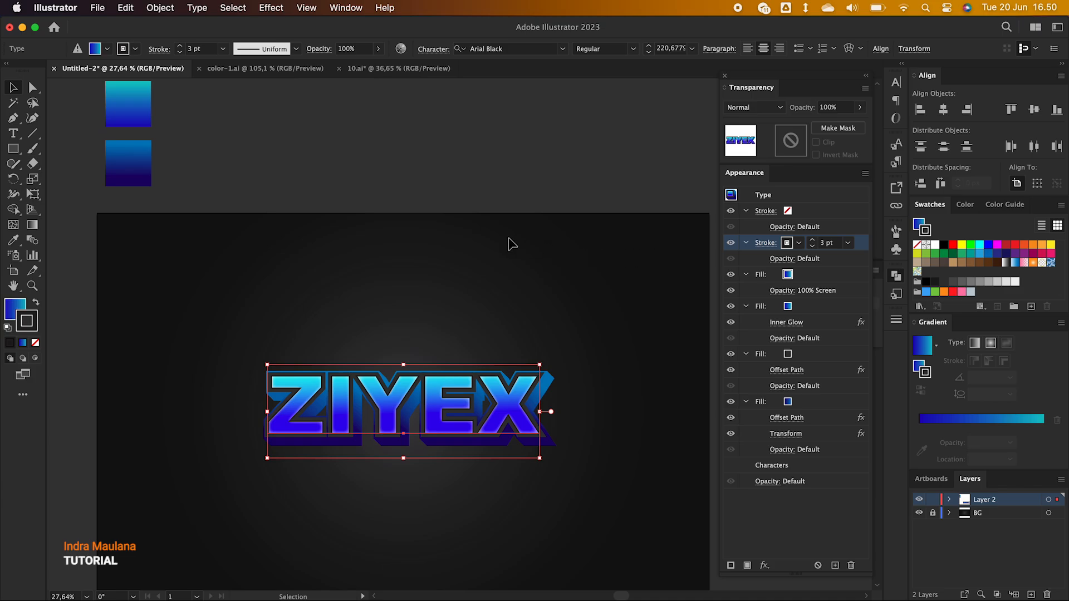
pyautogui.scroll(-1, 513, 245)
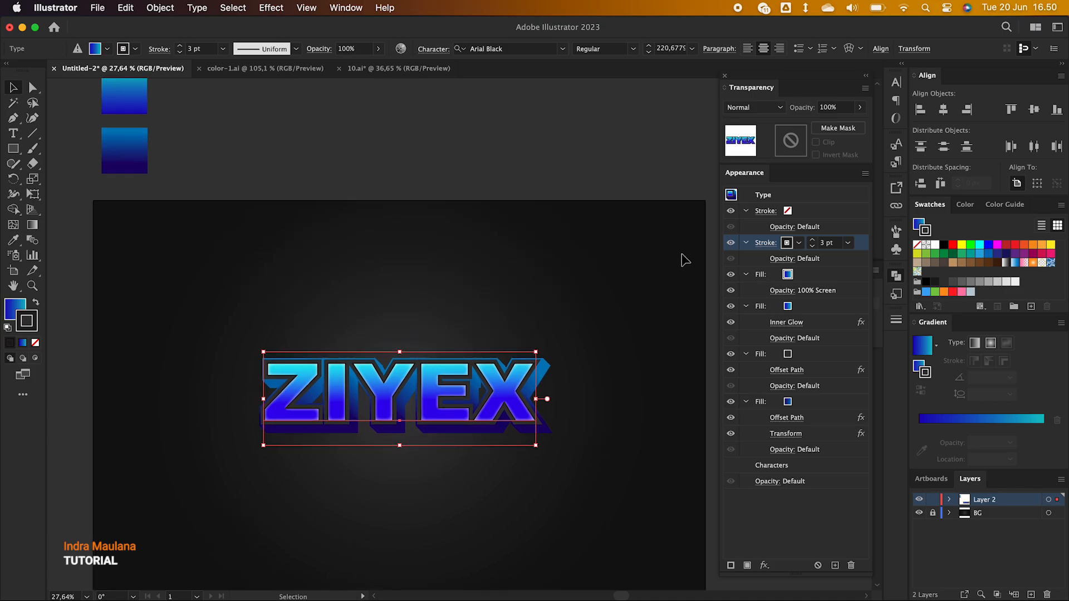
pyautogui.click(937, 346)
pyautogui.click(860, 374)
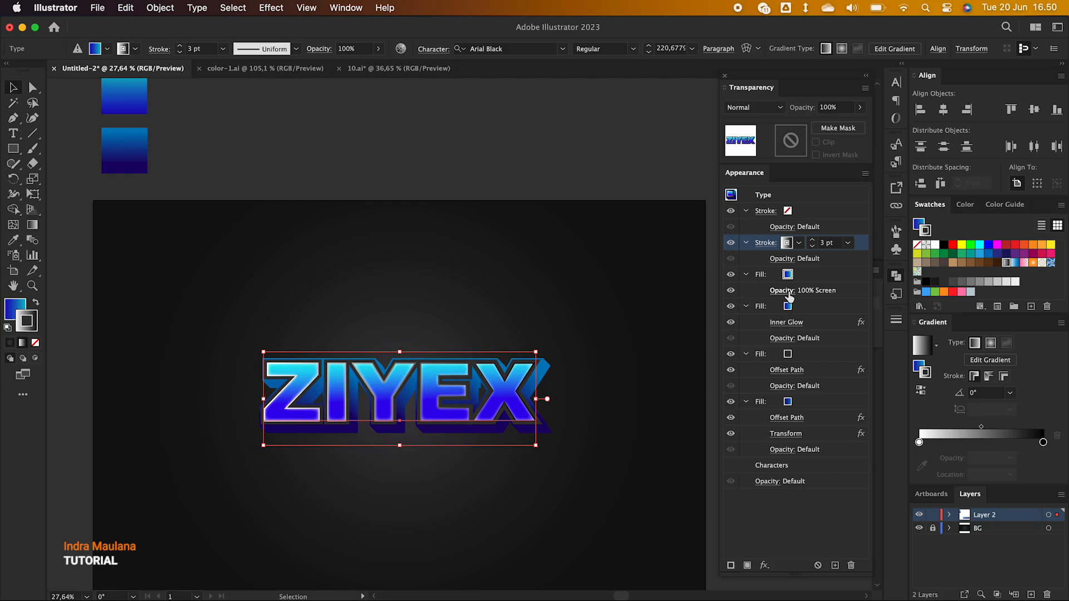
# Add a Transform effect to the gradient stroke and set its horizontal move to -11 px
pyautogui.click(764, 565)
pyautogui.moveTo(847, 365)
pyautogui.click(905, 408)
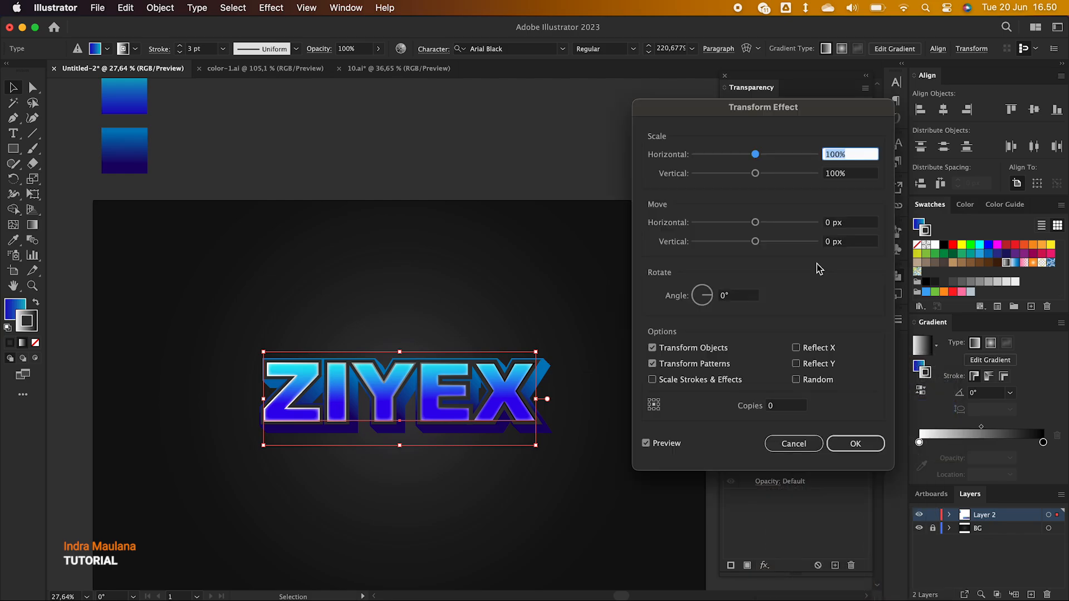
pyautogui.click(865, 223)
pyautogui.press('Up')
pyautogui.press('Down')
pyautogui.press('Down')
pyautogui.press('Down')
pyautogui.press('Down')
pyautogui.press('Down')
pyautogui.press('Down')
pyautogui.press('Down')
pyautogui.press('Down')
pyautogui.press('Down')
pyautogui.press('Down')
pyautogui.press('Down')
pyautogui.press('Down')
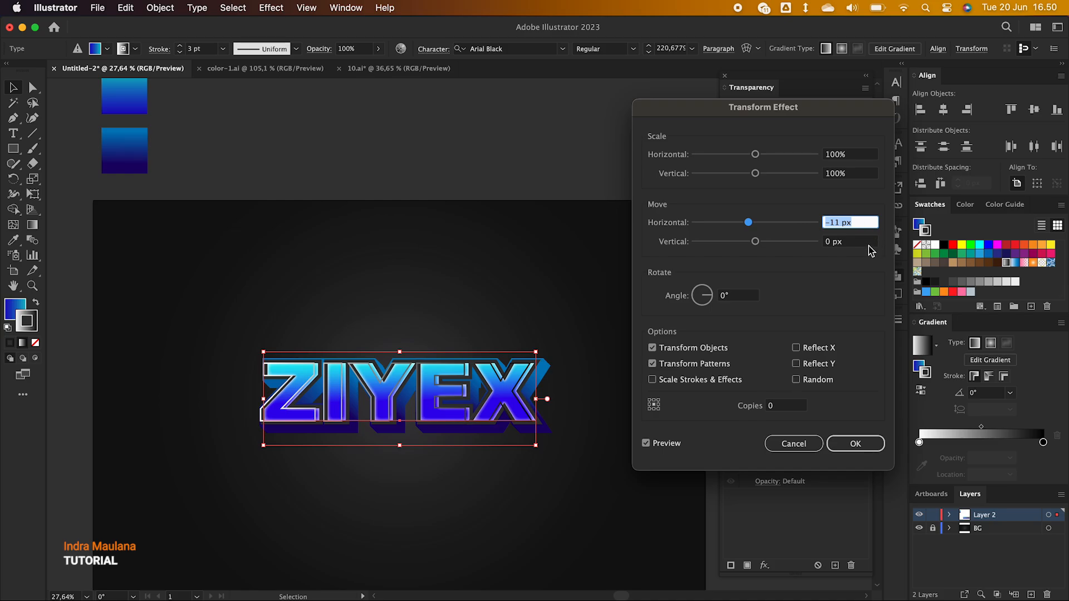
# Set the stroke Transform effect's vertical move to -9 px and apply the effect
pyautogui.click(858, 243)
pyautogui.press('Down')
pyautogui.press('Down')
pyautogui.press('Down')
pyautogui.press('Down')
pyautogui.press('Down')
pyautogui.press('Down')
pyautogui.press('Down')
pyautogui.press('Down')
pyautogui.press('Down')
pyautogui.press('Down')
pyautogui.press('Down')
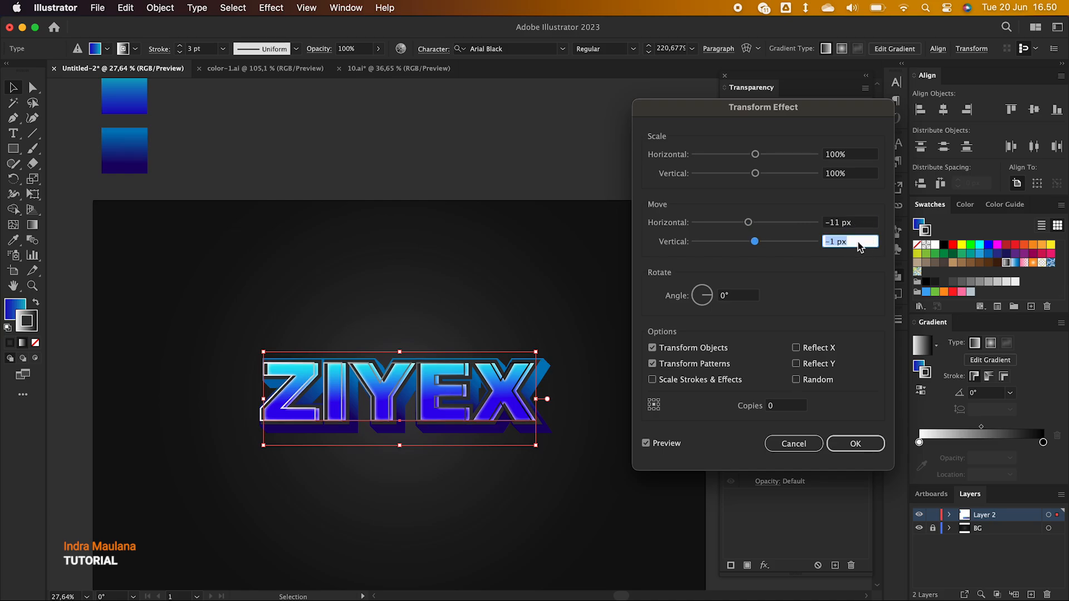
pyautogui.press('Up')
pyautogui.press('Up')
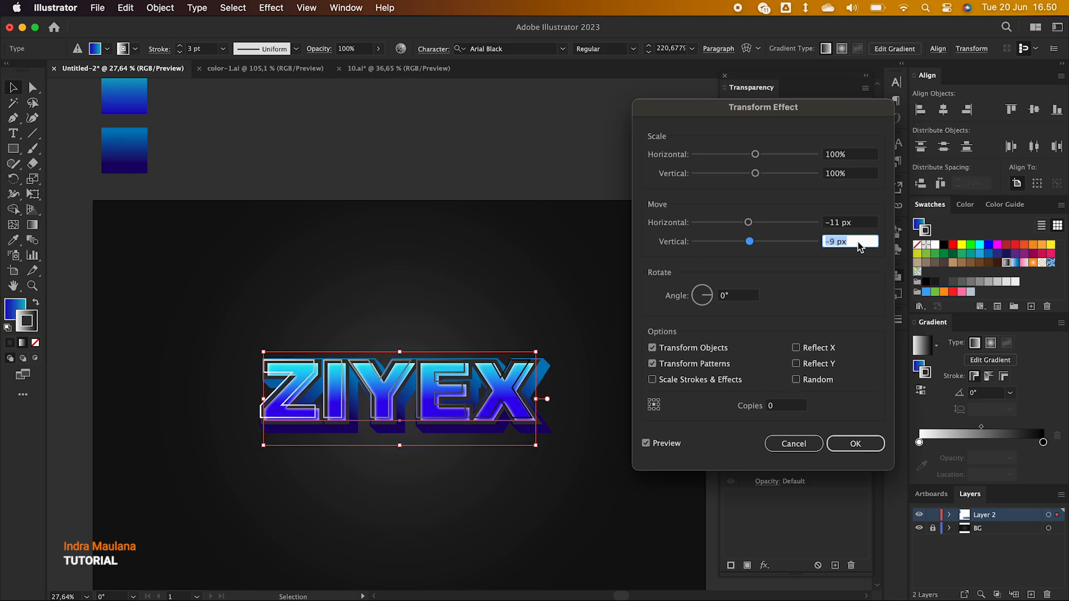
pyautogui.click(857, 443)
# Set the offset stroke's blending mode to Screen and apply its gradient across the stroke
pyautogui.click(757, 107)
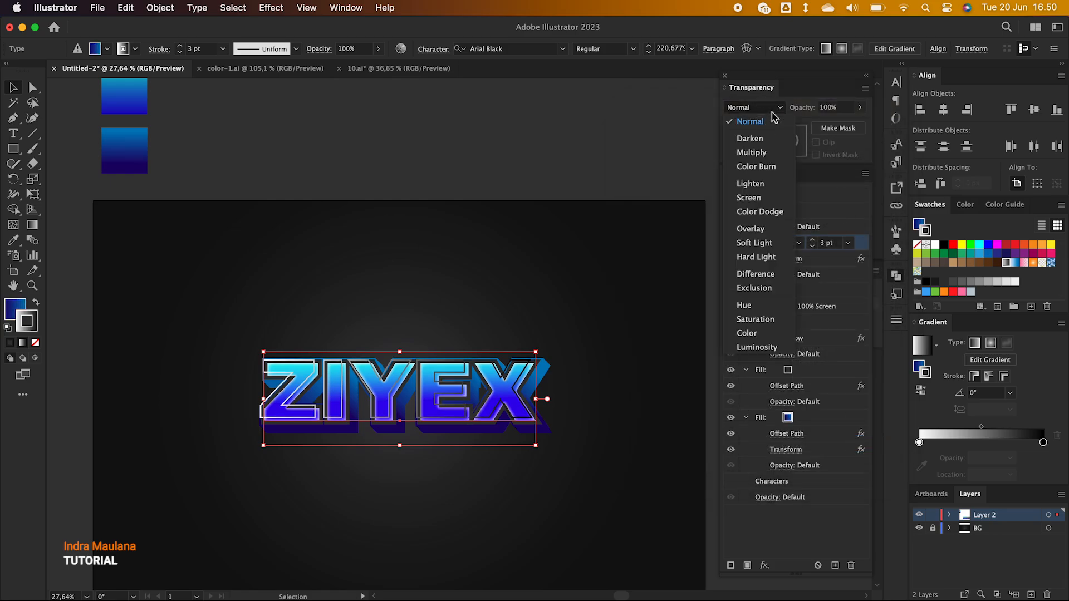
pyautogui.click(751, 197)
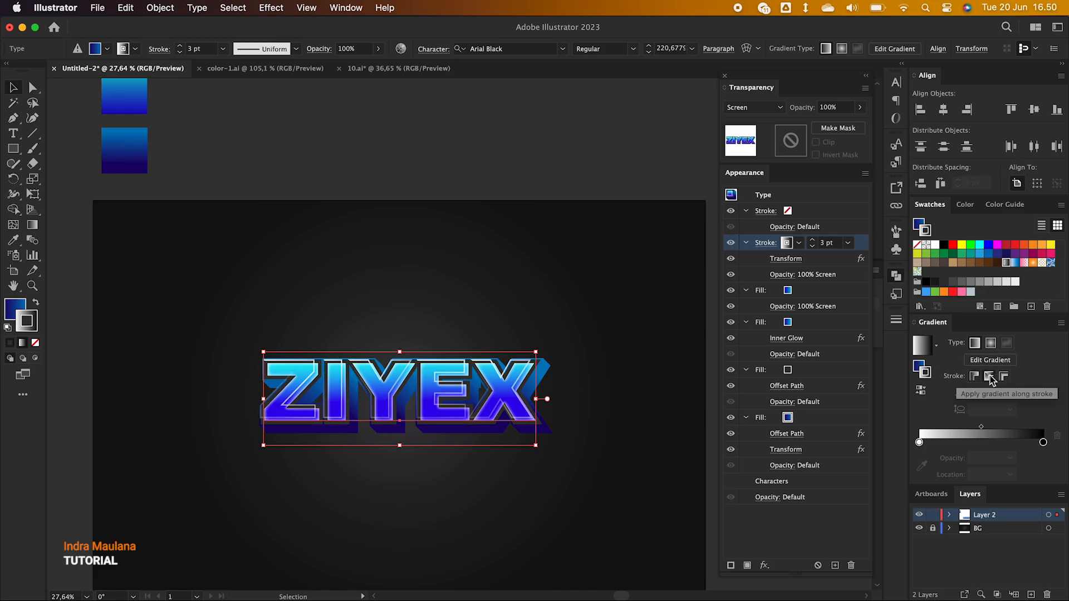
pyautogui.click(1006, 377)
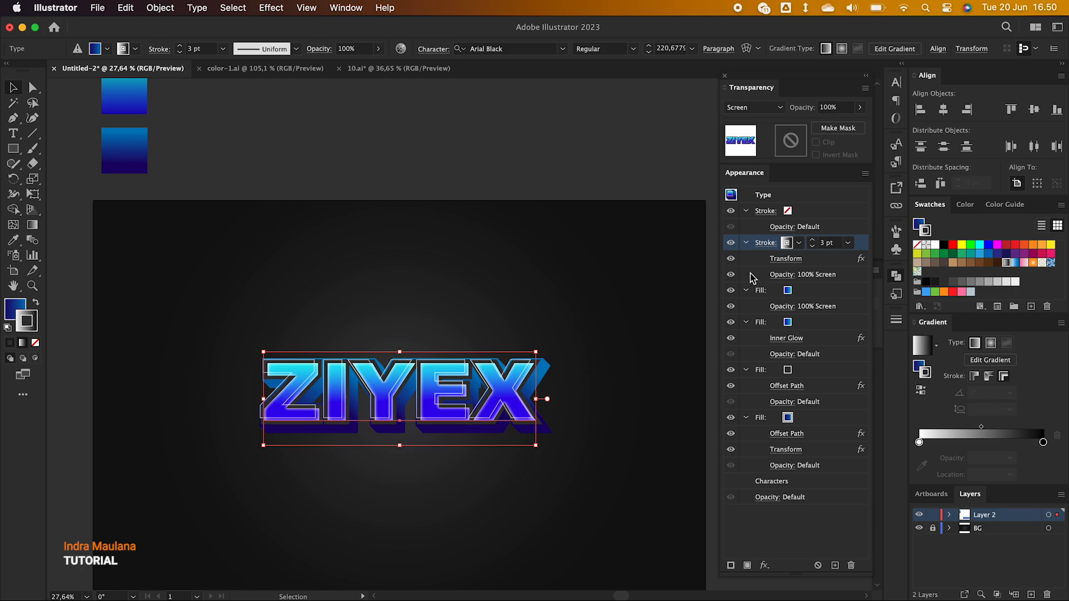
# Add an Outer Glow effect in Screen mode to the offset stroke and set the glow color to white
pyautogui.click(763, 565)
pyautogui.moveTo(804, 422)
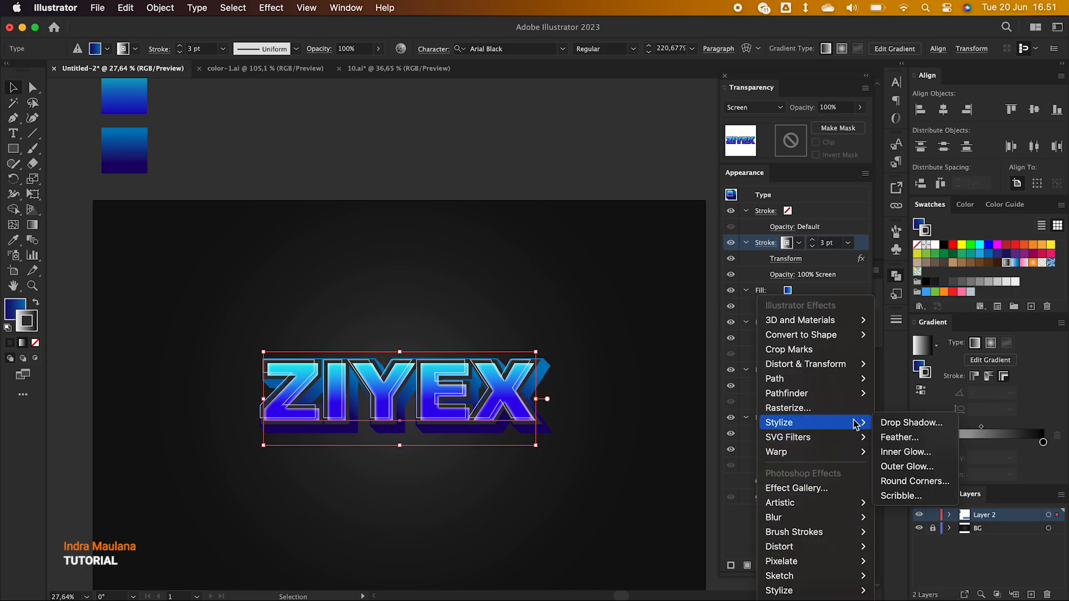
pyautogui.click(906, 467)
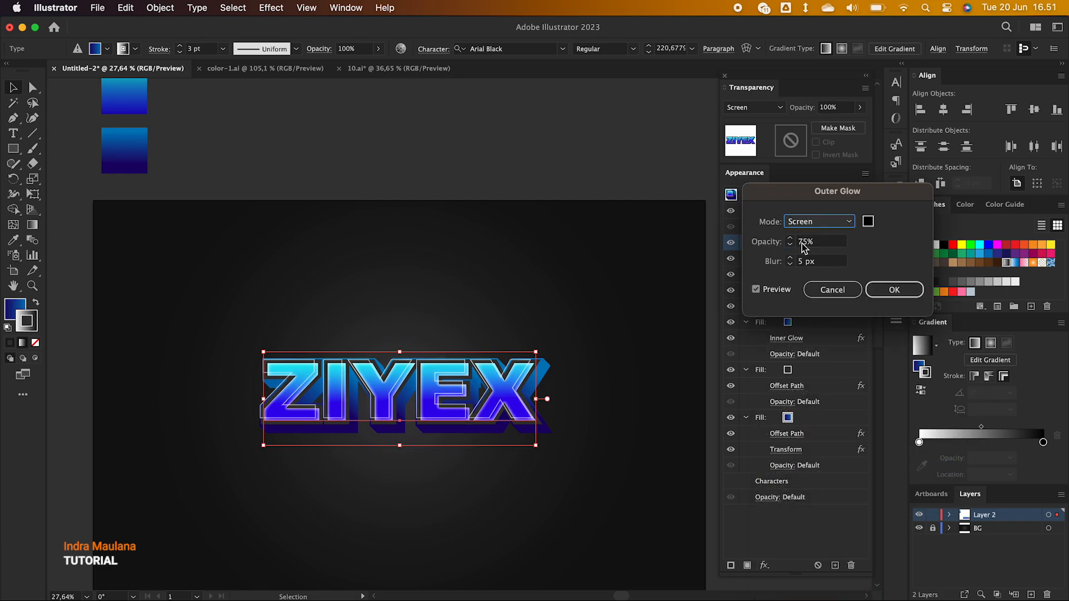
pyautogui.click(830, 223)
pyautogui.click(825, 226)
pyautogui.click(869, 221)
pyautogui.moveTo(755, 225); pyautogui.dragTo(626, 162)
pyautogui.click(923, 196)
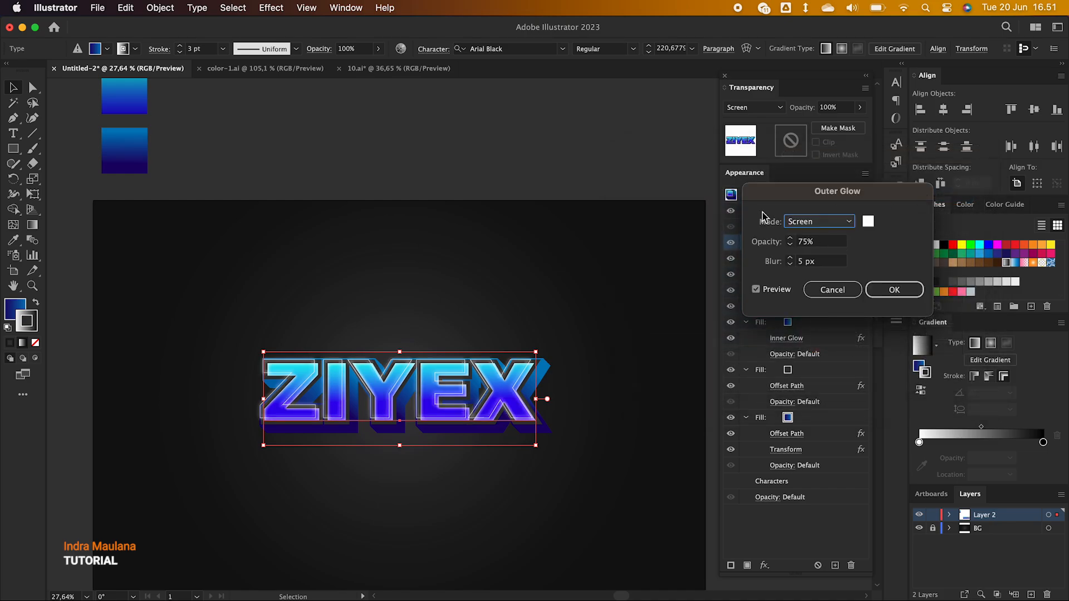
# Fine-tune the blur of the stroke's white outer glow and apply the effect
pyautogui.click(789, 259)
pyautogui.click(789, 259)
pyautogui.click(789, 264)
pyautogui.click(789, 265)
pyautogui.click(789, 264)
pyautogui.click(789, 264)
pyautogui.click(885, 289)
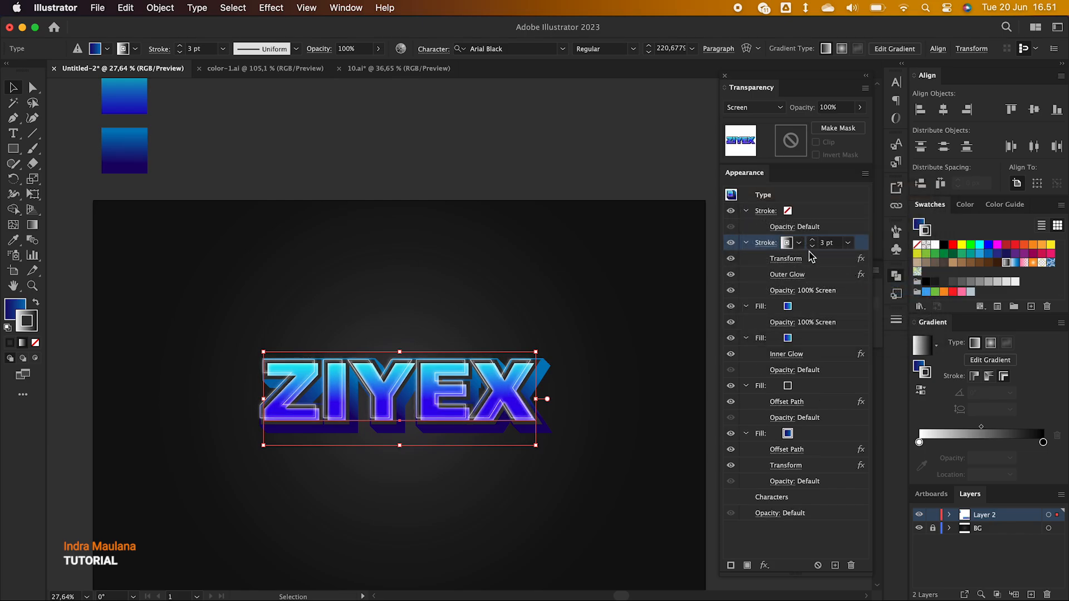
# Try a 4 pt weight on the glowing stroke with its gradient applied along the stroke
pyautogui.click(813, 240)
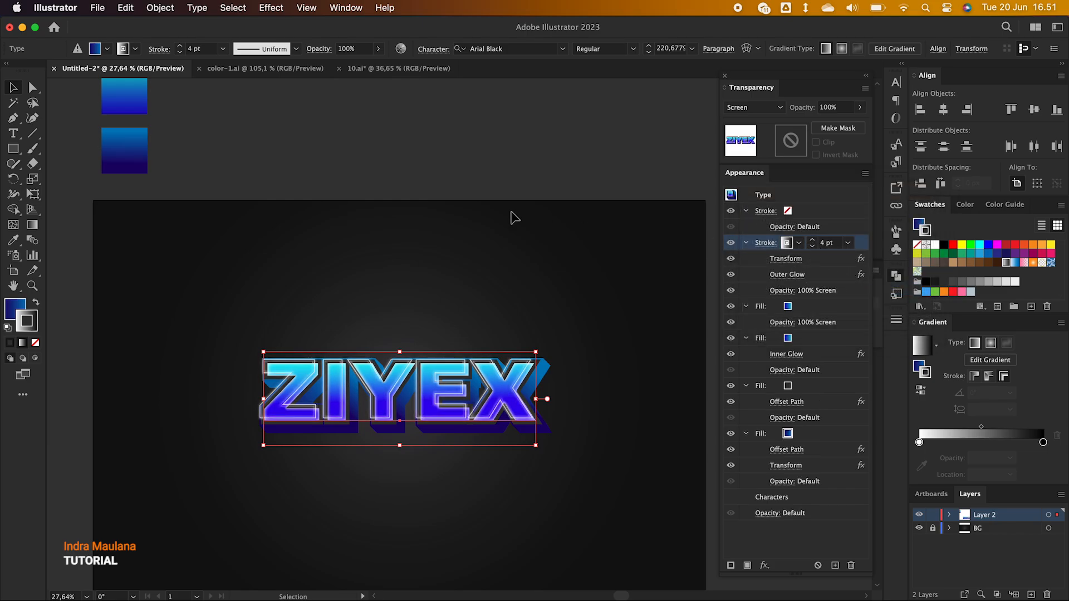
pyautogui.click(980, 377)
pyautogui.click(989, 377)
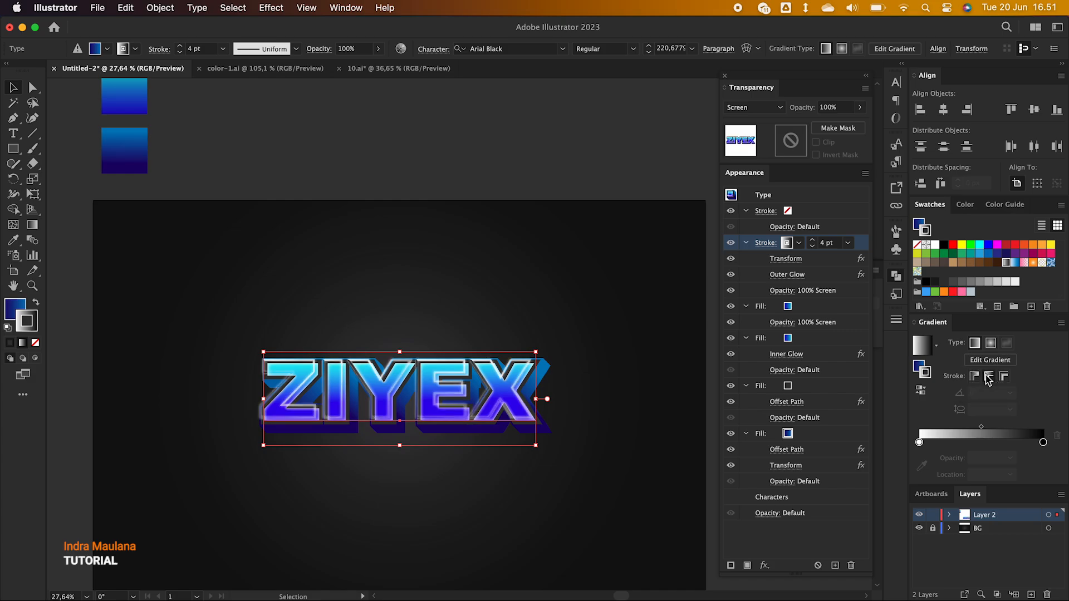
# Set the glowing stroke's weight to 2 pt, apply its gradient across the stroke, and deselect the text
pyautogui.click(812, 248)
pyautogui.click(812, 248)
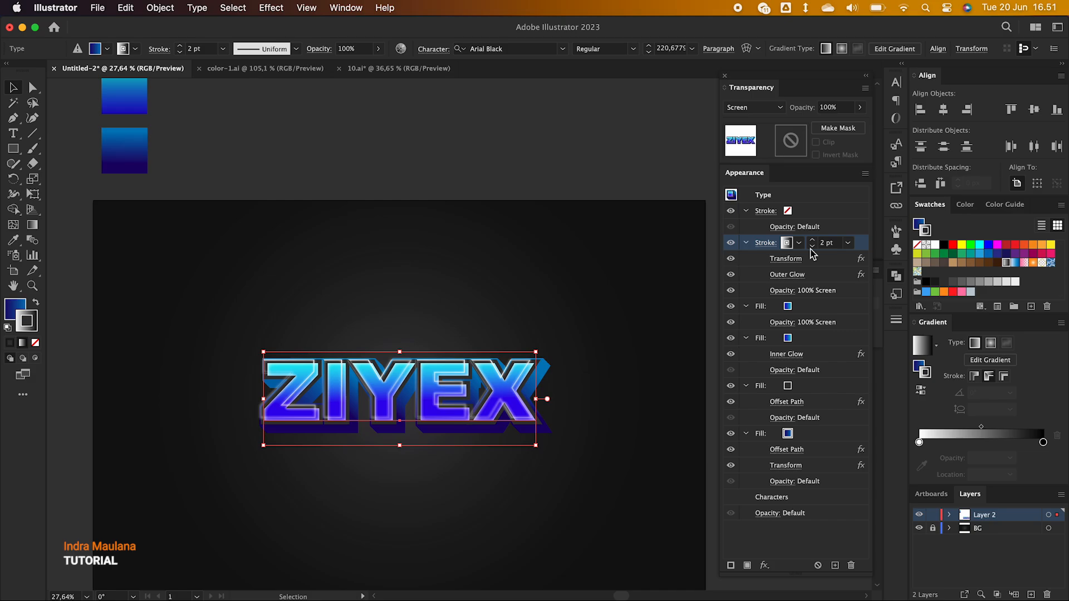
pyautogui.click(1004, 377)
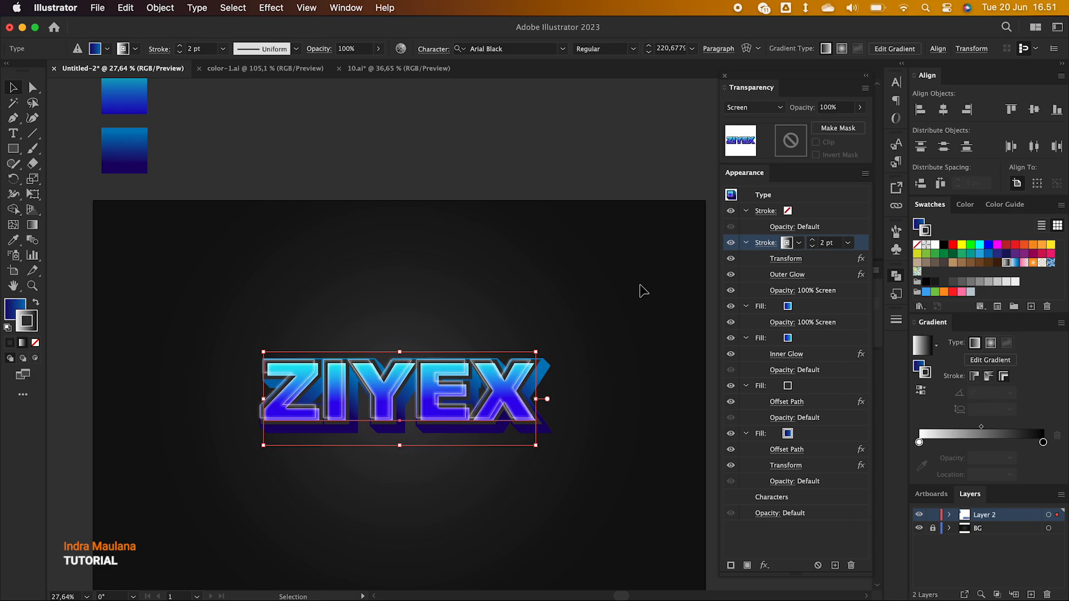
pyautogui.scroll(-4, 640, 291)
pyautogui.click(573, 209)
pyautogui.scroll(3, 572, 208)
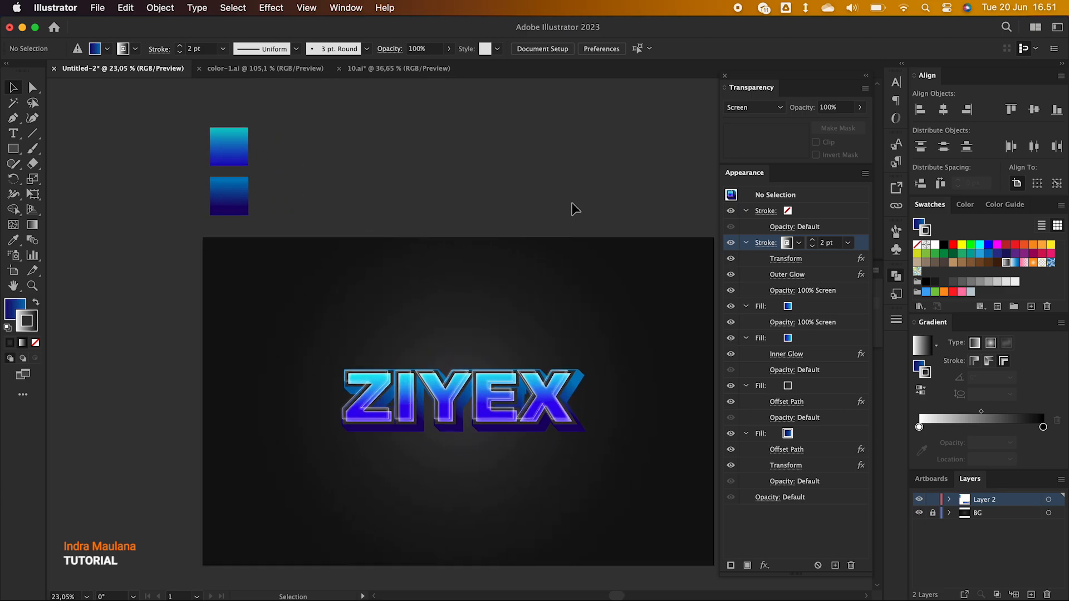
# Add a Drop Shadow effect to the bottom extruded fill of the ZIYEX text
pyautogui.click(551, 401)
pyautogui.click(819, 436)
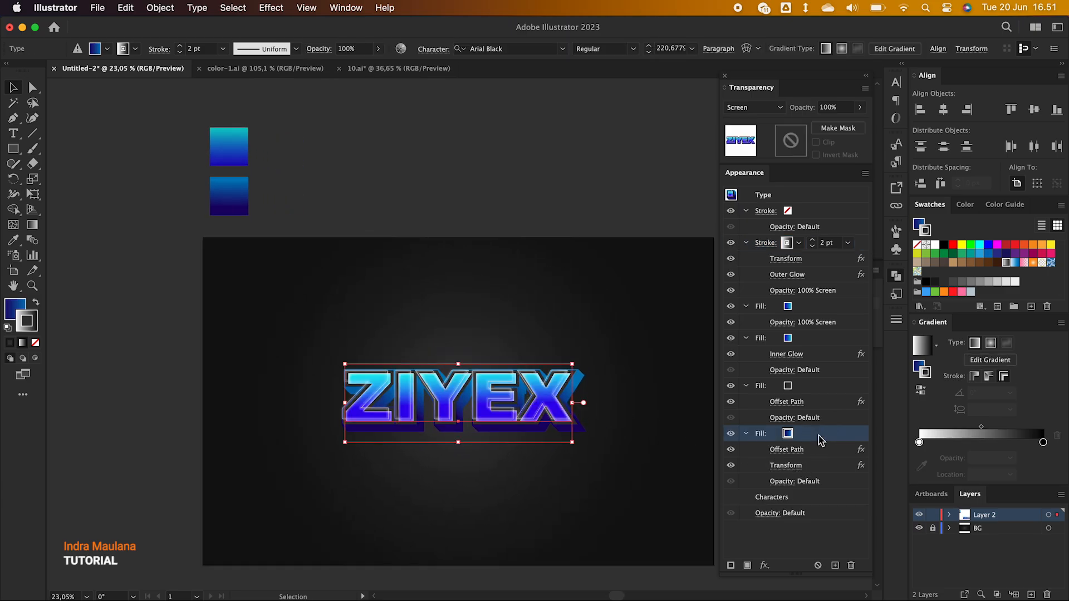
pyautogui.click(765, 566)
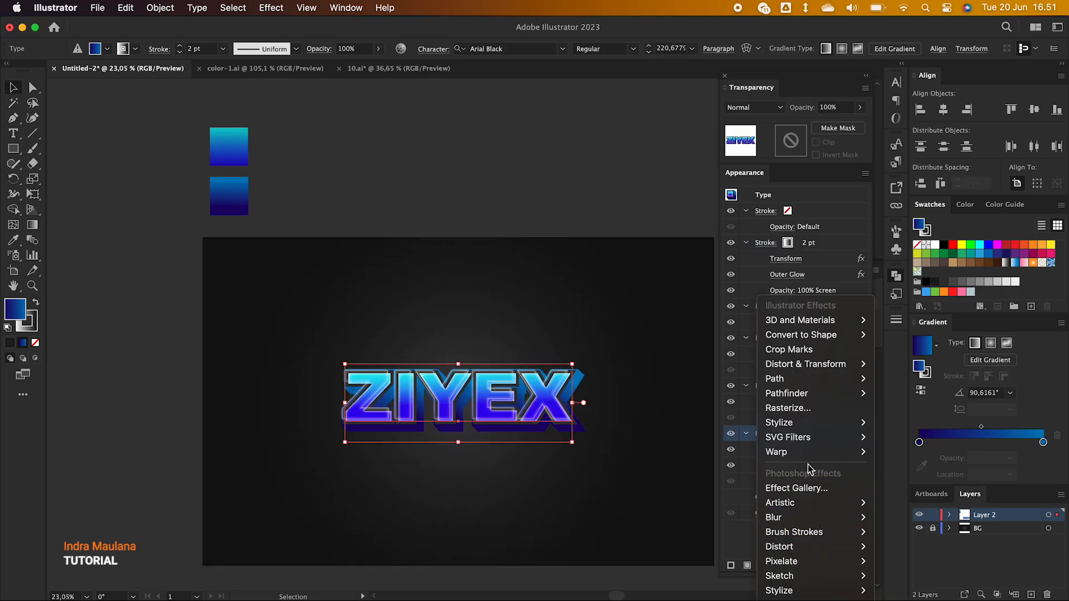
pyautogui.moveTo(802, 423)
pyautogui.click(908, 424)
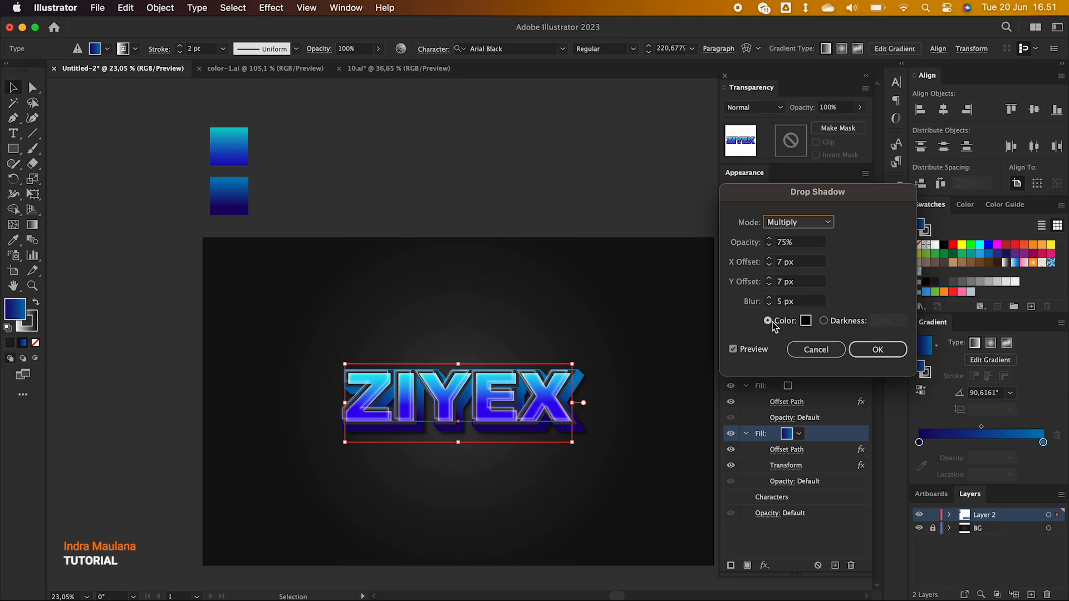
# Set the drop shadow's blur to 22 px, Y offset to 14 px and X offset to 17 px
pyautogui.click(772, 302)
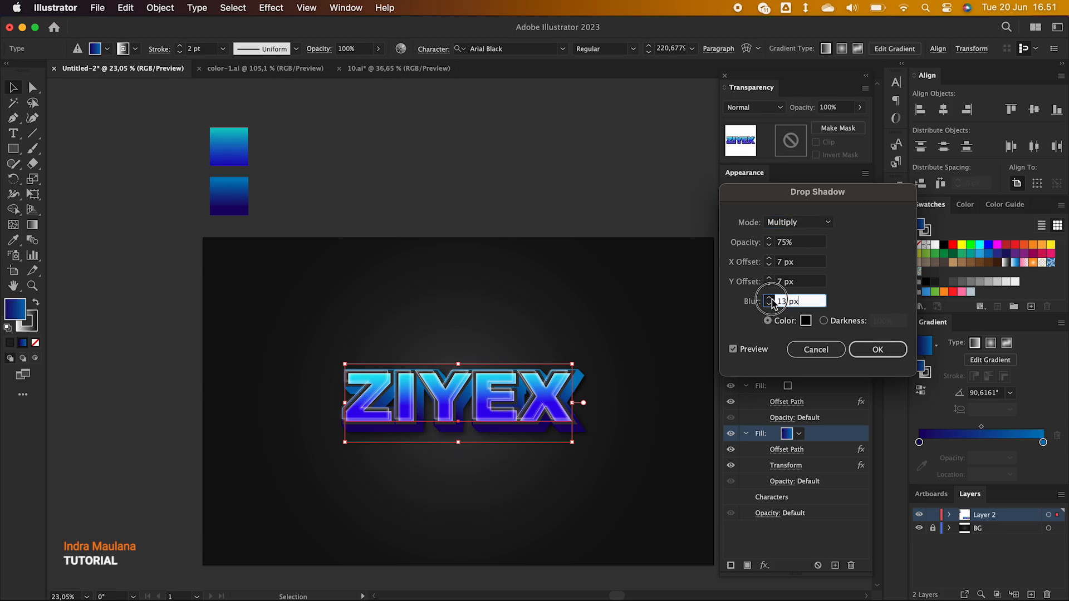
pyautogui.click(771, 279)
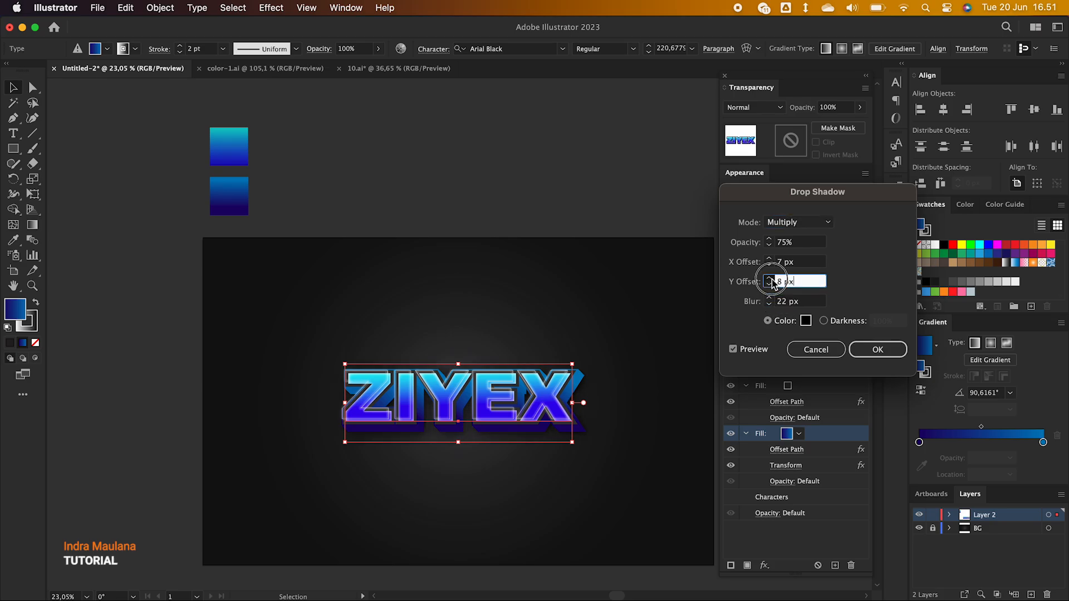
pyautogui.click(771, 279)
pyautogui.click(770, 264)
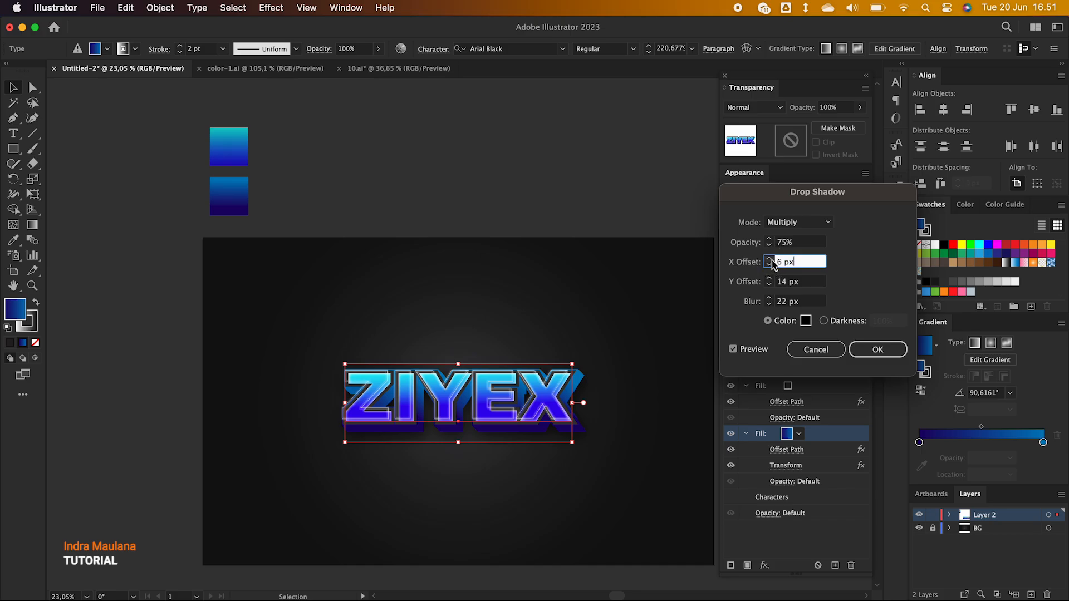
pyautogui.write('11')
pyautogui.click(770, 260)
# Set the drop shadow's opacity to 84% and blur to 33 px, apply it, and deselect the text
pyautogui.click(771, 245)
pyautogui.click(769, 239)
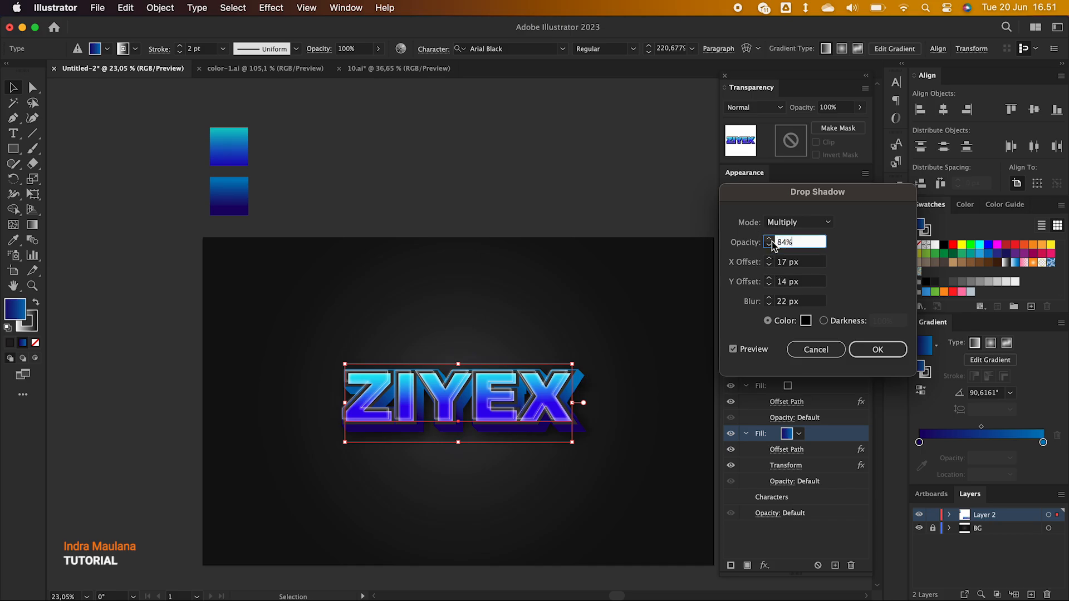
pyautogui.click(769, 299)
pyautogui.click(770, 299)
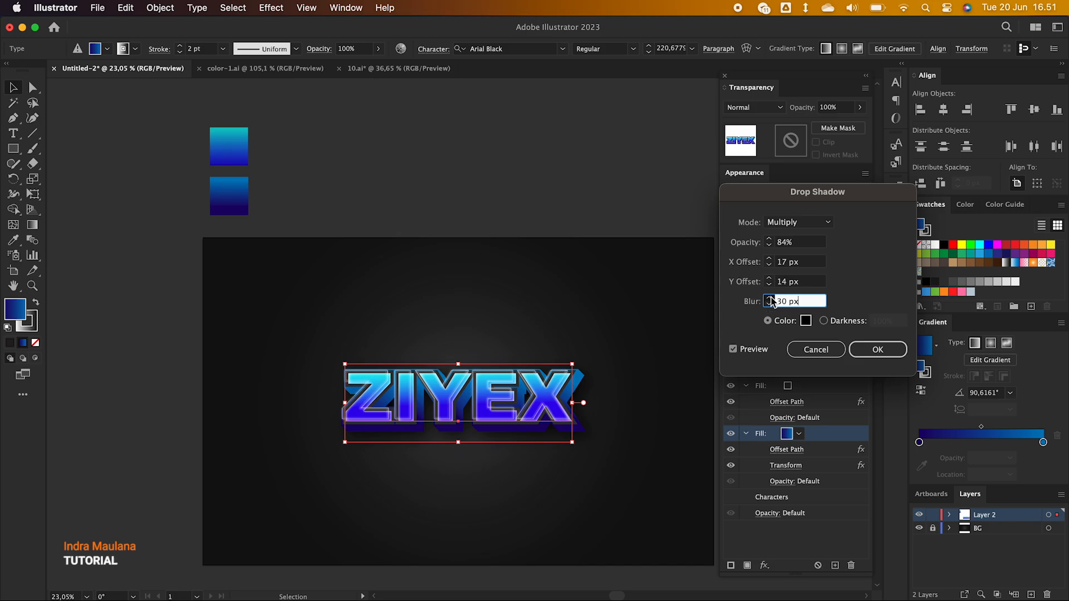
pyautogui.click(770, 298)
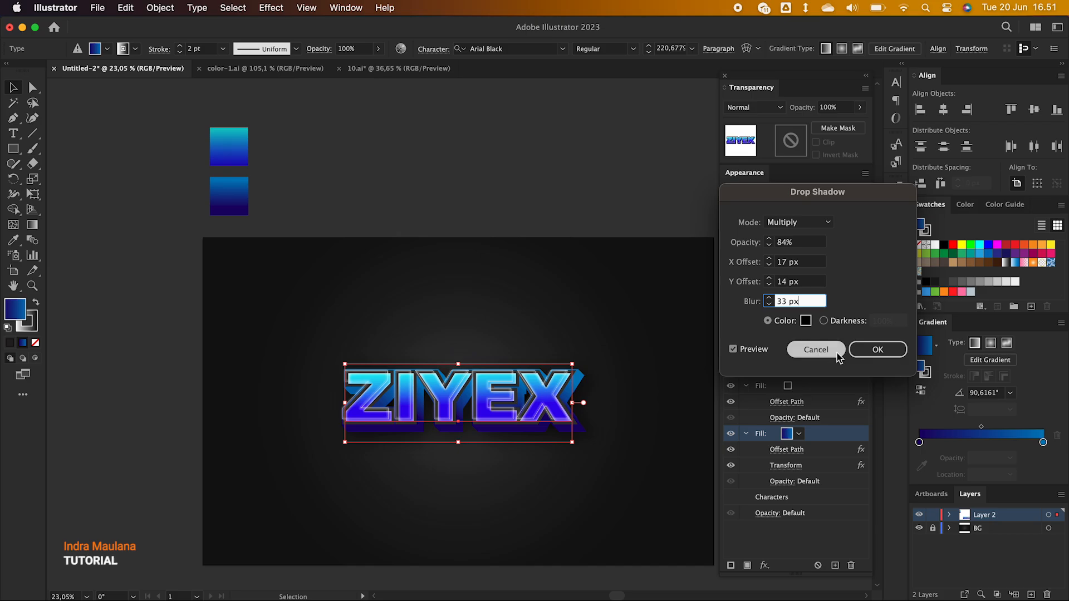
pyautogui.click(863, 349)
pyautogui.click(518, 294)
pyautogui.scroll(-2, 516, 288)
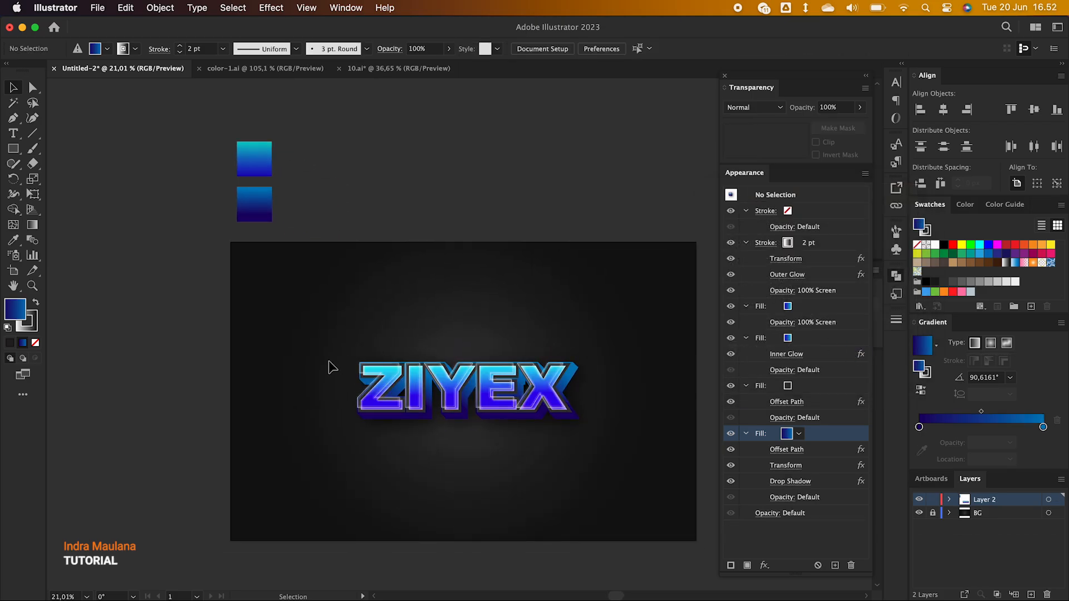
pyautogui.scroll(-1, 301, 333)
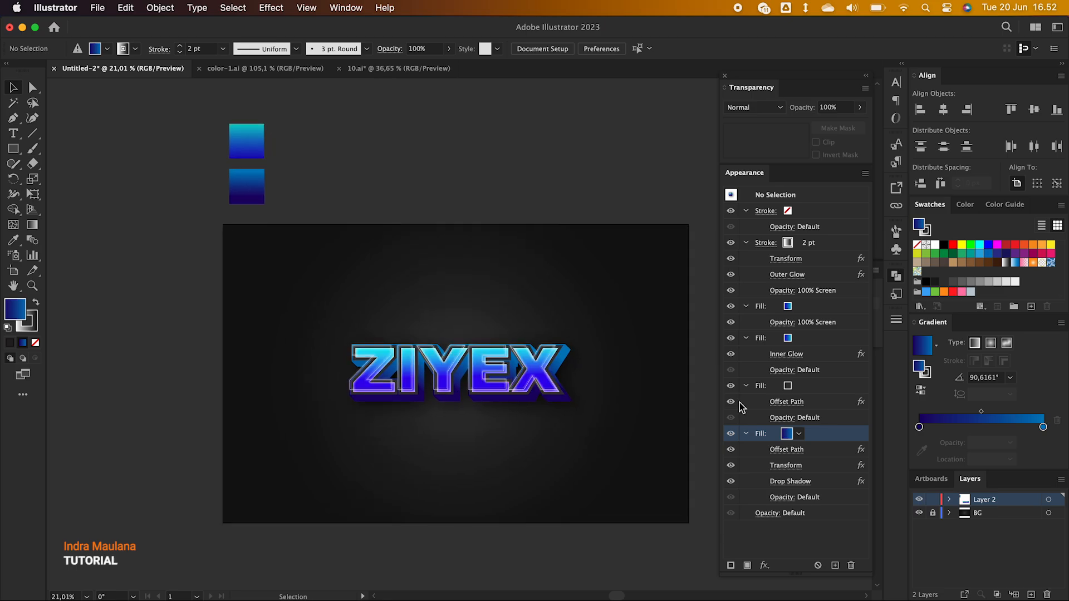
# Lock Layer 2, unlock the BG layer, and draw a large circle on it behind the ZIYEX text with the Ellipse tool
pyautogui.click(997, 513)
pyautogui.hscroll(5, 463, 413)
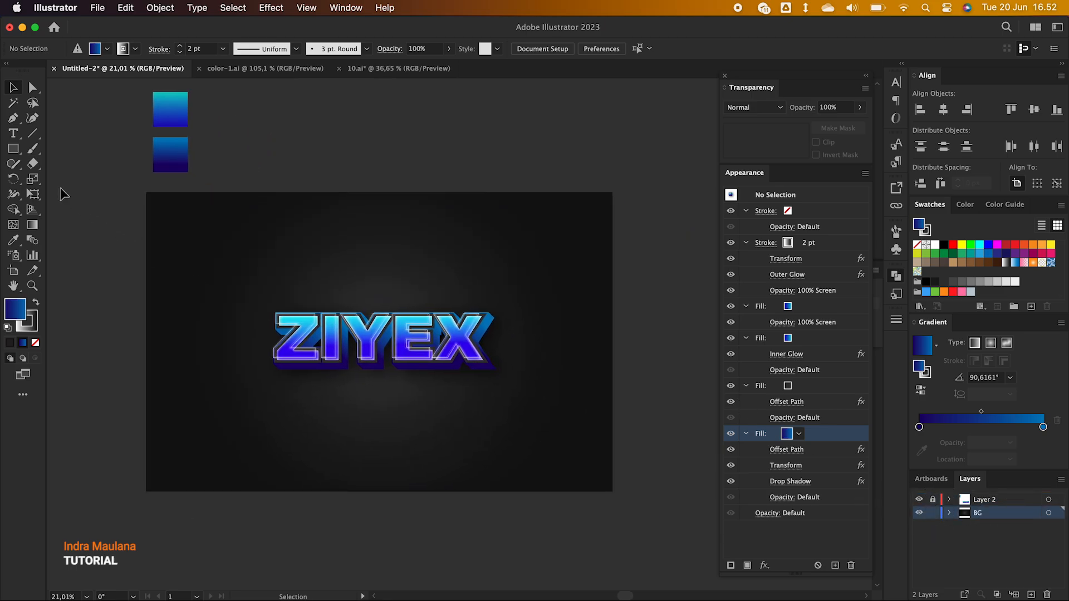
pyautogui.click(13, 149)
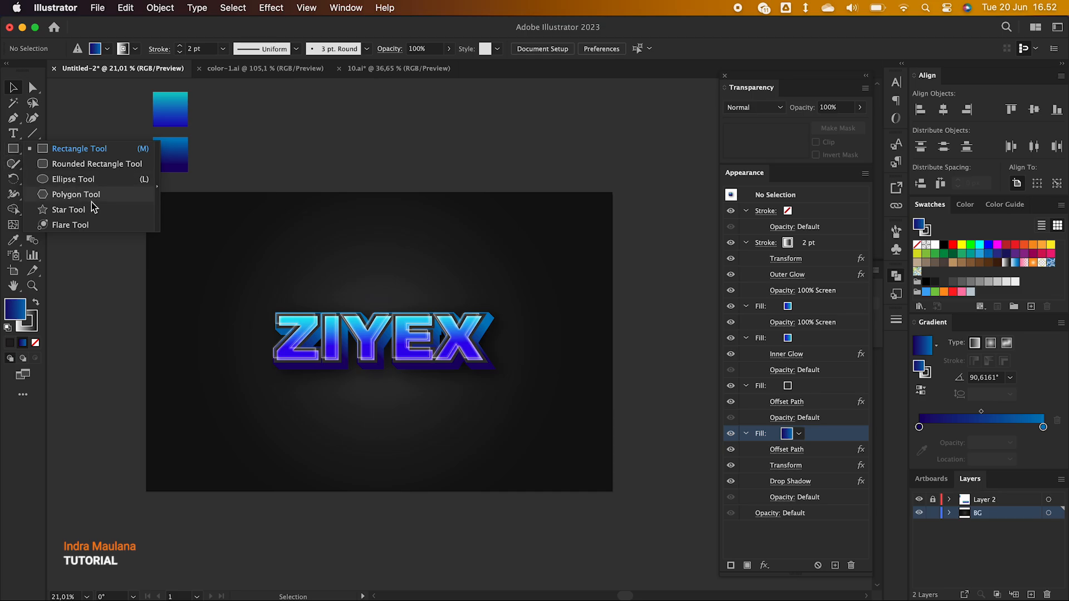
pyautogui.click(72, 180)
pyautogui.moveTo(370, 299); pyautogui.dragTo(570, 423)
# Remove the stroke from the large background circle, keeping its blue gradient fill
pyautogui.click(13, 88)
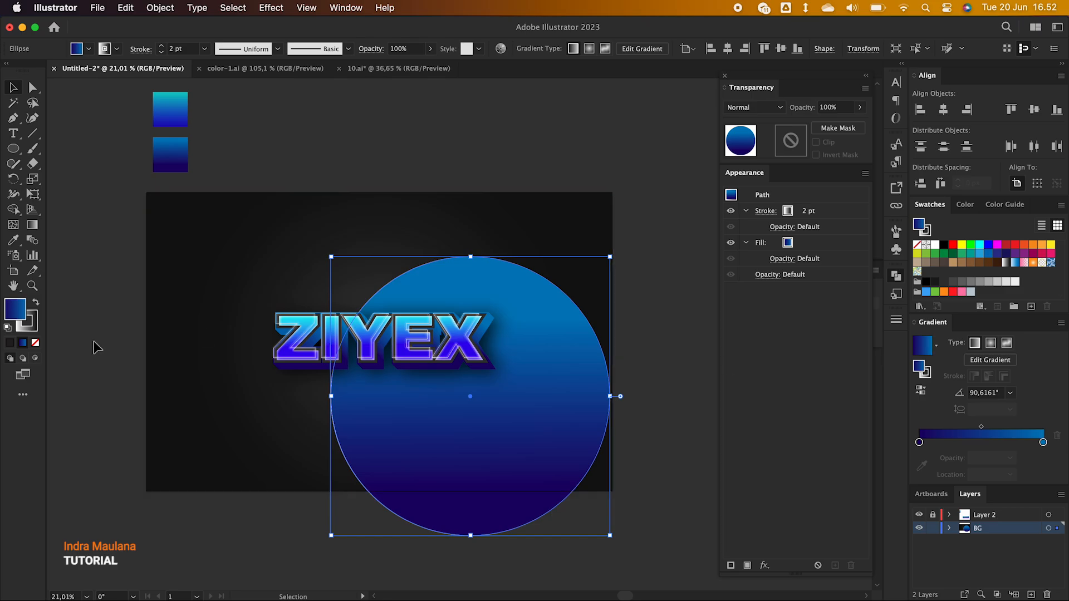
pyautogui.click(117, 49)
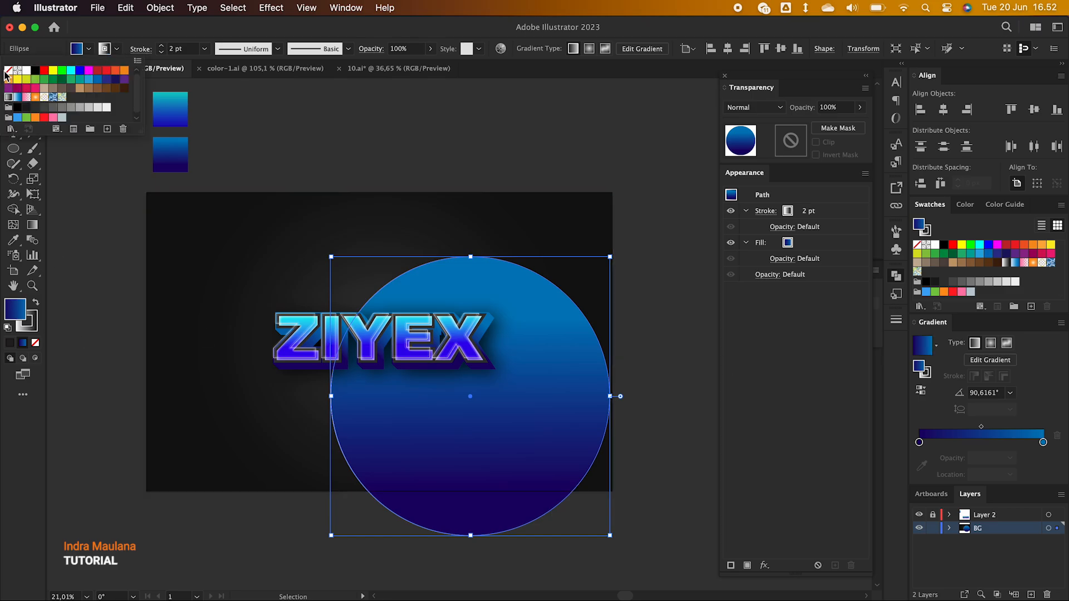
pyautogui.click(8, 71)
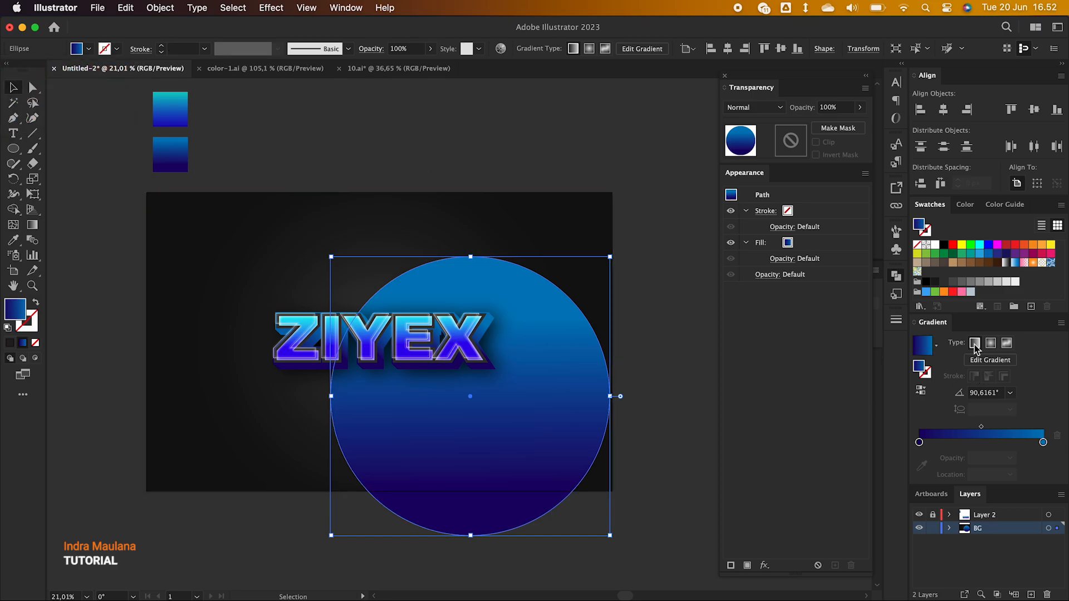
# Replace the large circle's fill with a radial gradient running from cyan in the centre to black at the edge
pyautogui.click(935, 352)
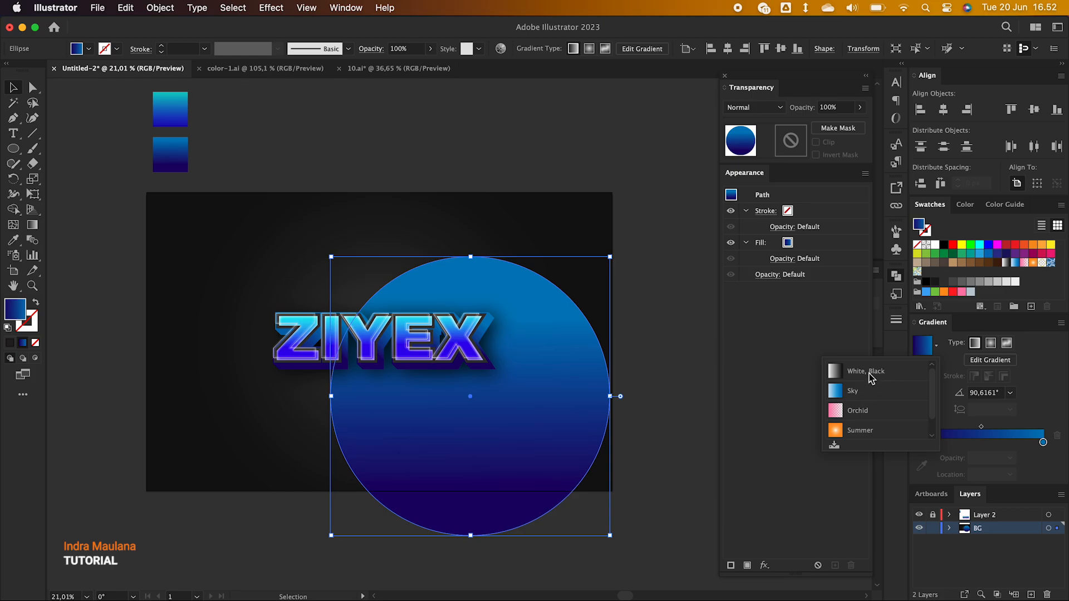
pyautogui.click(871, 371)
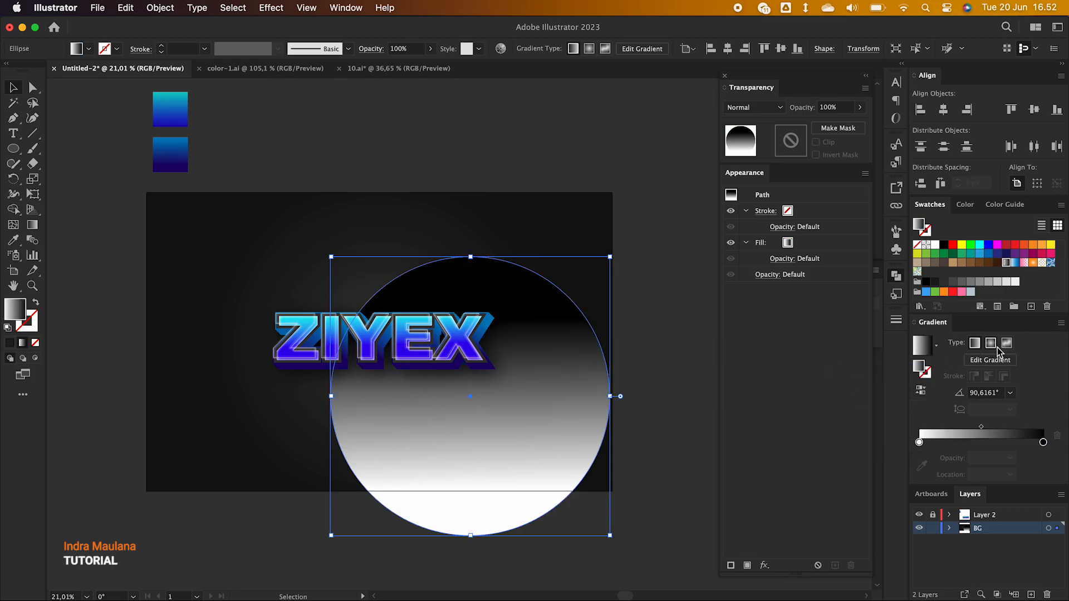
pyautogui.click(992, 344)
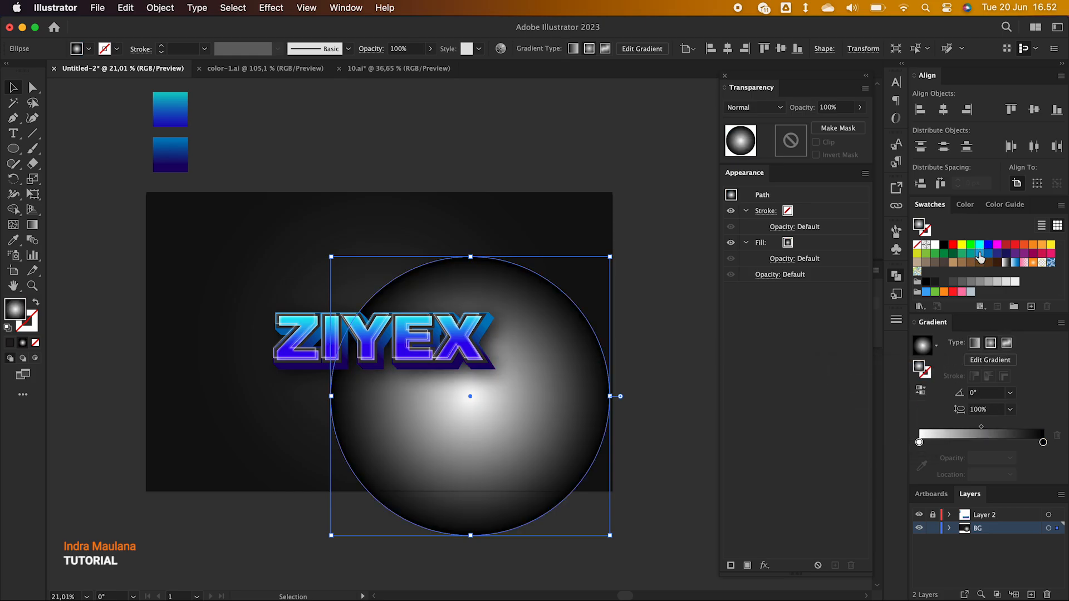
pyautogui.moveTo(981, 252); pyautogui.dragTo(919, 443)
# Set the circle's blending mode to Screen and move the circle up so its centre sits above the ZIYEX text
pyautogui.click(753, 107)
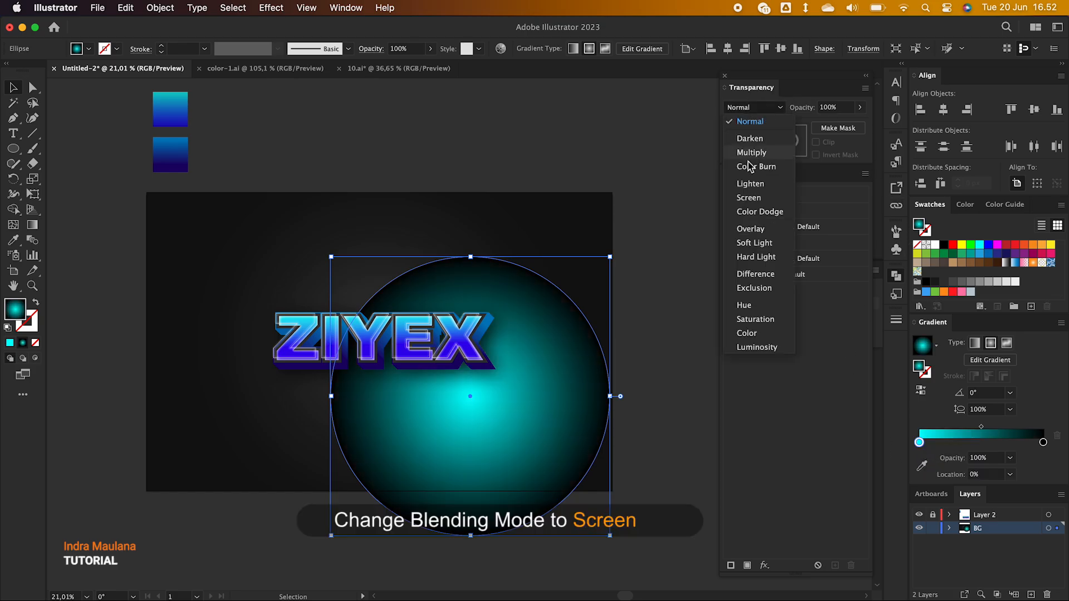
pyautogui.click(748, 197)
pyautogui.moveTo(519, 364); pyautogui.dragTo(430, 257)
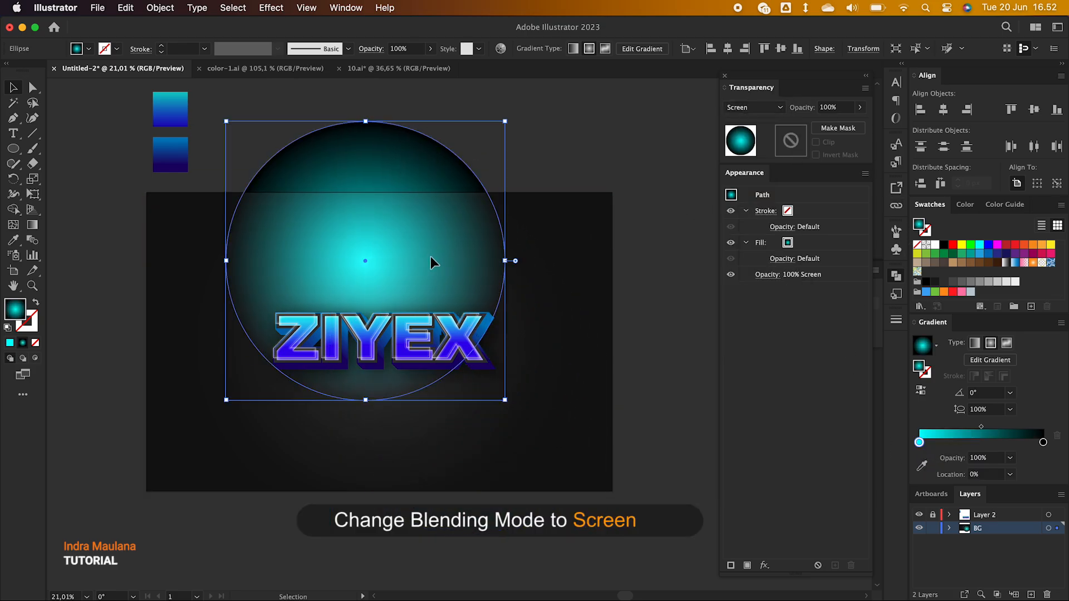
# Pull the circle's gradient midpoint inward, and enlarge the circle with its centre placed on the artboard's upper edge
pyautogui.click(33, 225)
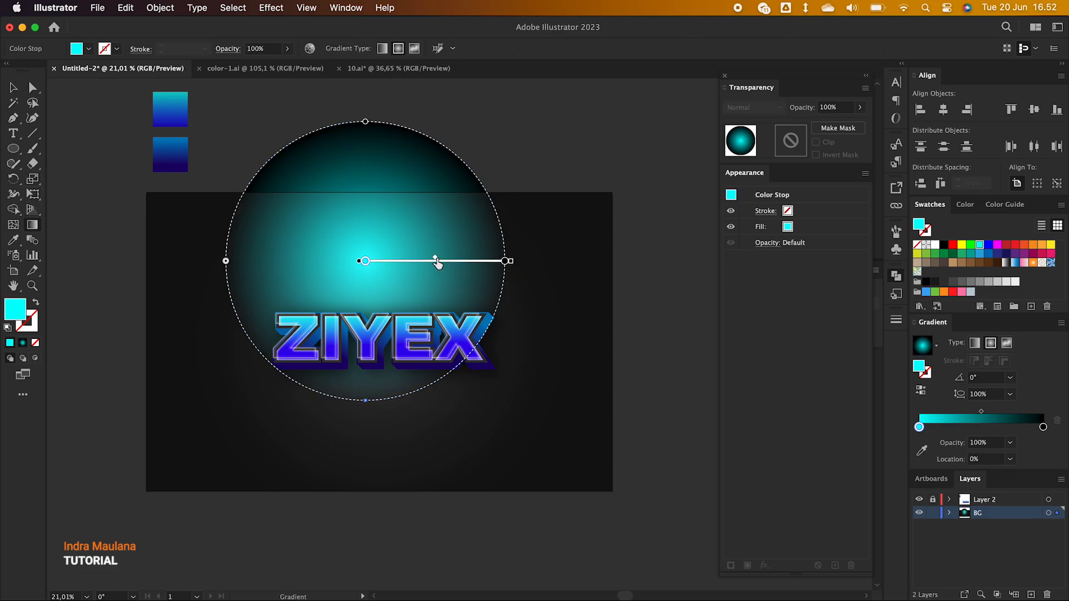
pyautogui.moveTo(438, 264); pyautogui.dragTo(398, 265)
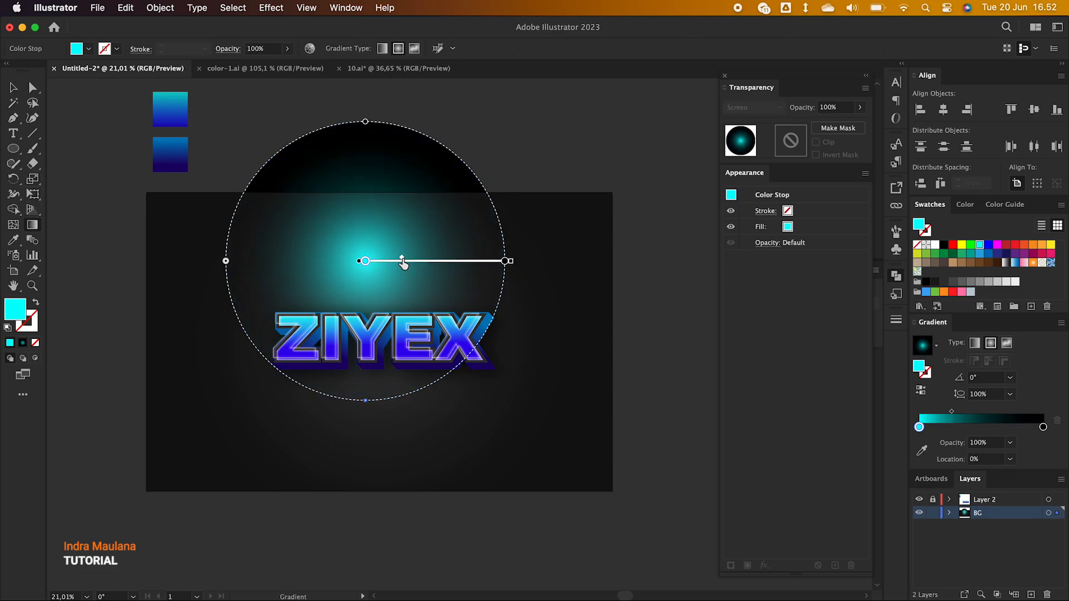
pyautogui.click(14, 88)
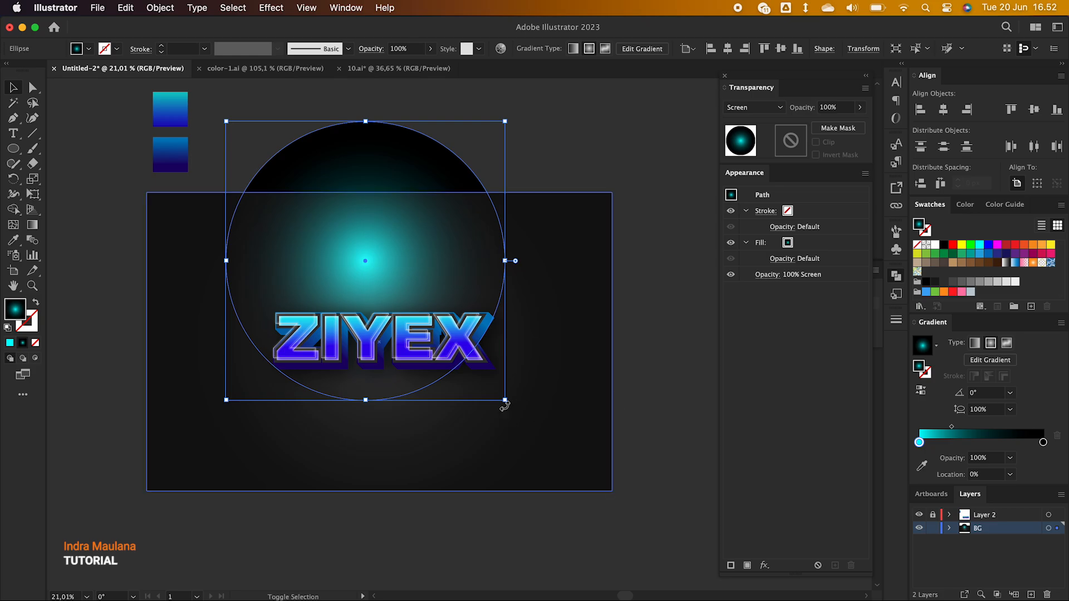
pyautogui.moveTo(507, 401); pyautogui.dragTo(560, 449)
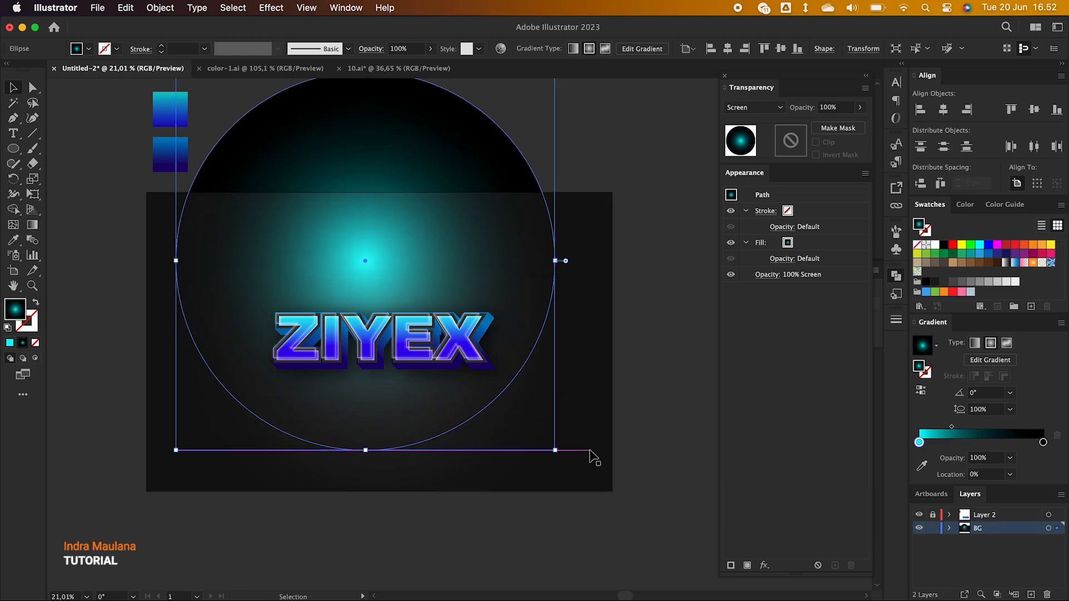
pyautogui.moveTo(441, 222); pyautogui.dragTo(442, 146)
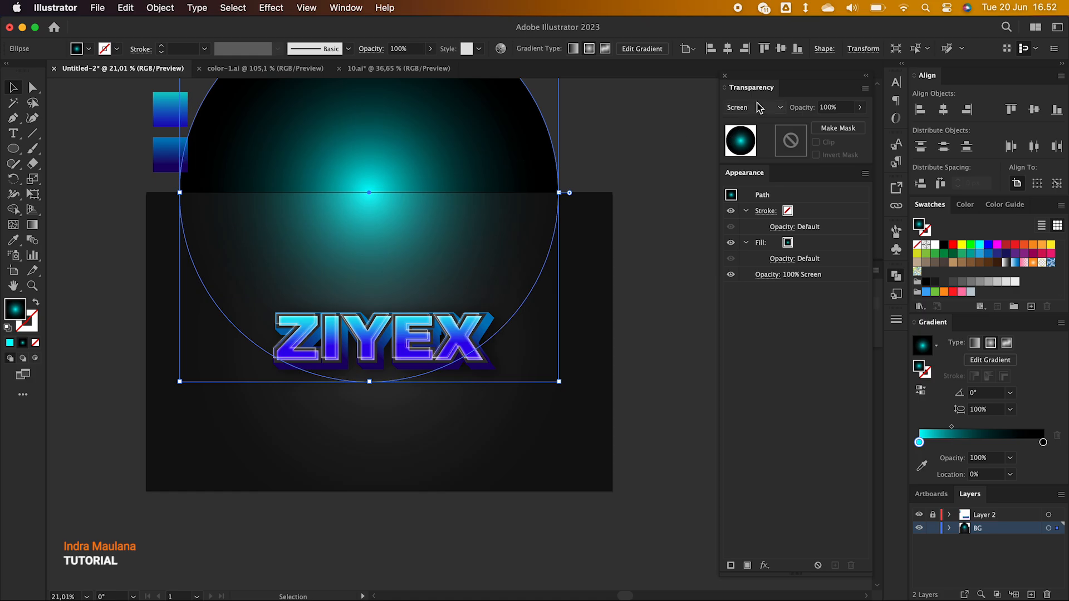
# Lower the glowing circle's opacity to 34% and deselect it
pyautogui.click(861, 107)
pyautogui.moveTo(862, 123); pyautogui.dragTo(829, 128)
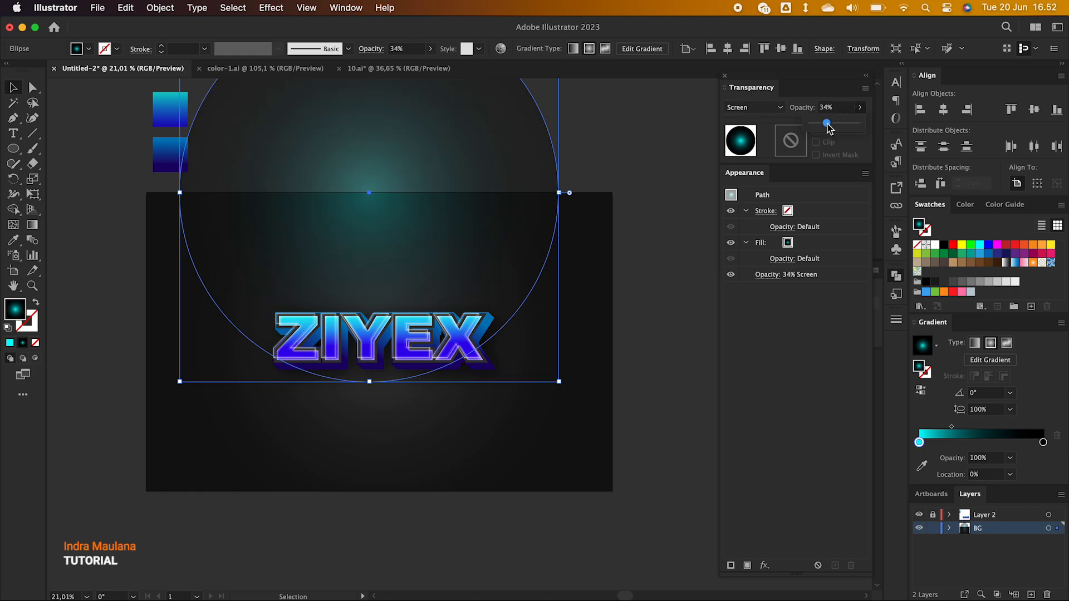
pyautogui.click(664, 116)
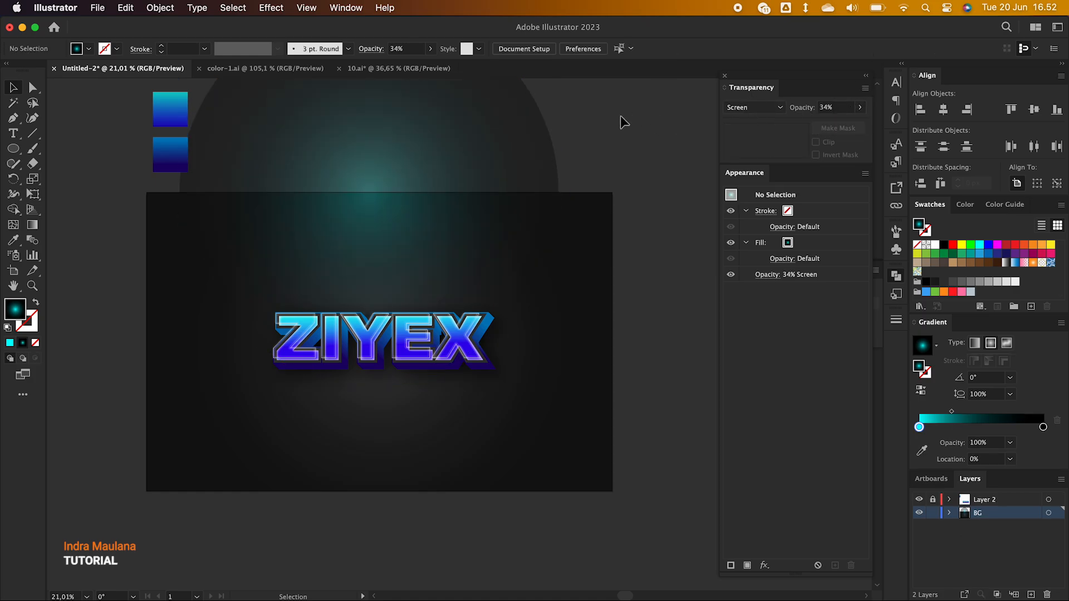
# Duplicate the glowing circle twice, placing one copy near each lower corner of the artboard along its lower edge
pyautogui.click(502, 144)
pyautogui.moveTo(463, 162); pyautogui.dragTo(659, 461)
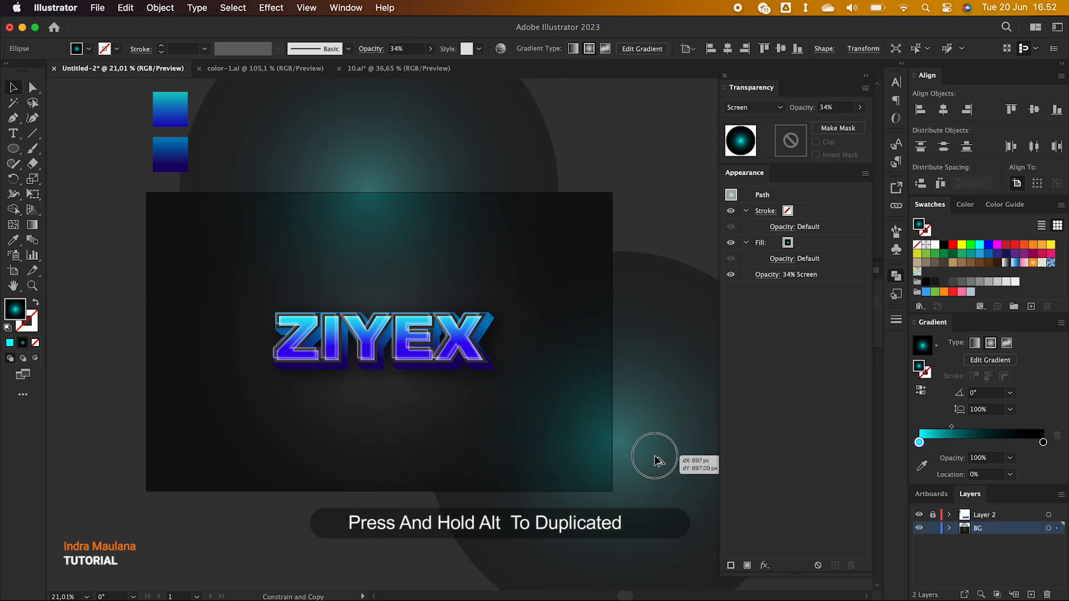
pyautogui.press('a')
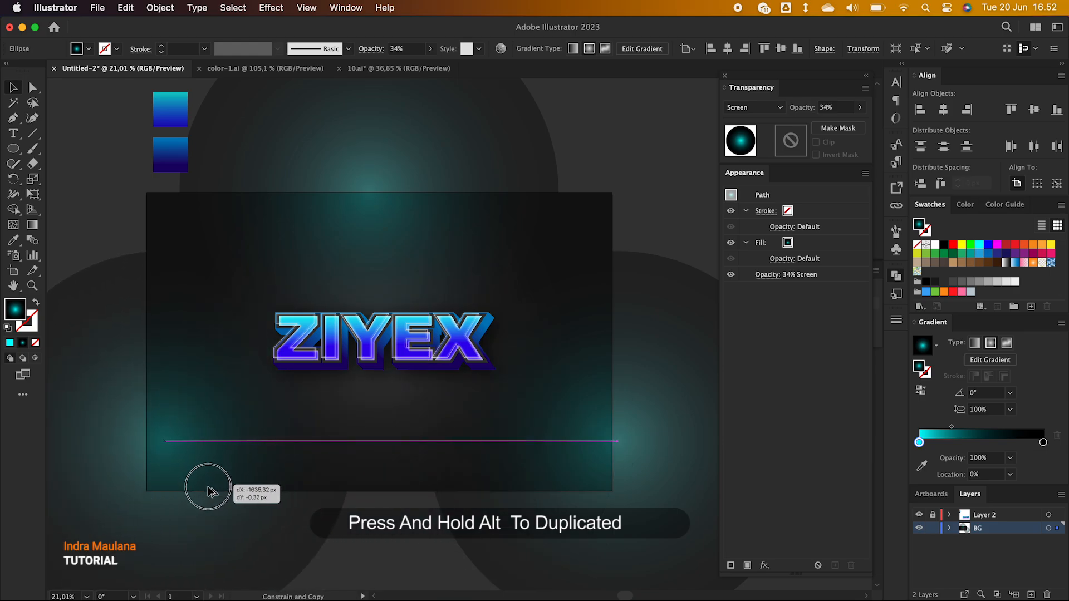
pyautogui.press('v')
pyautogui.moveTo(594, 556); pyautogui.dragTo(347, 554)
pyautogui.moveTo(294, 557); pyautogui.dragTo(293, 557)
# Select all three glow circles and change their cyan gradient stop to a sky blue
pyautogui.keyDown('shift'); pyautogui.click(593, 535); pyautogui.keyUp('shift')
pyautogui.keyDown('shift'); pyautogui.click(399, 106); pyautogui.keyUp('shift')
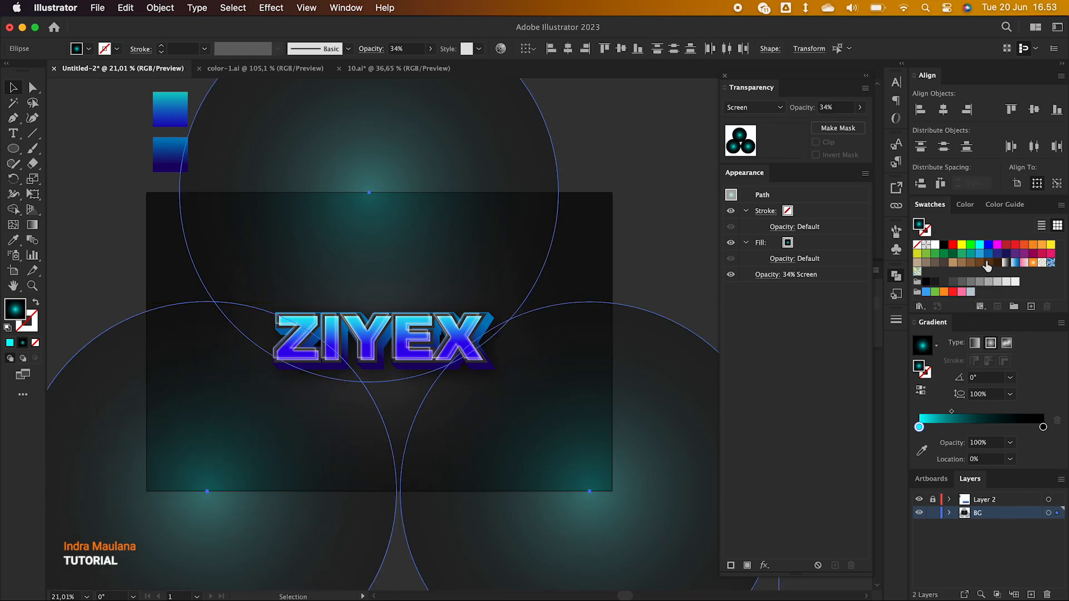
pyautogui.doubleClick(919, 427)
pyautogui.moveTo(1008, 499); pyautogui.dragTo(990, 502)
pyautogui.click(666, 251)
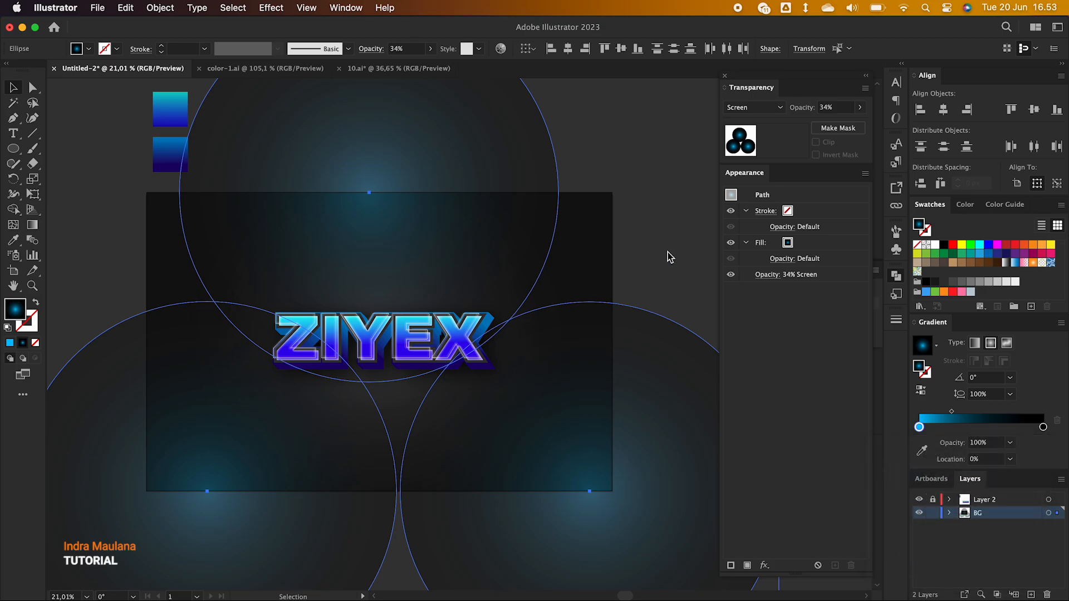
pyautogui.click(667, 251)
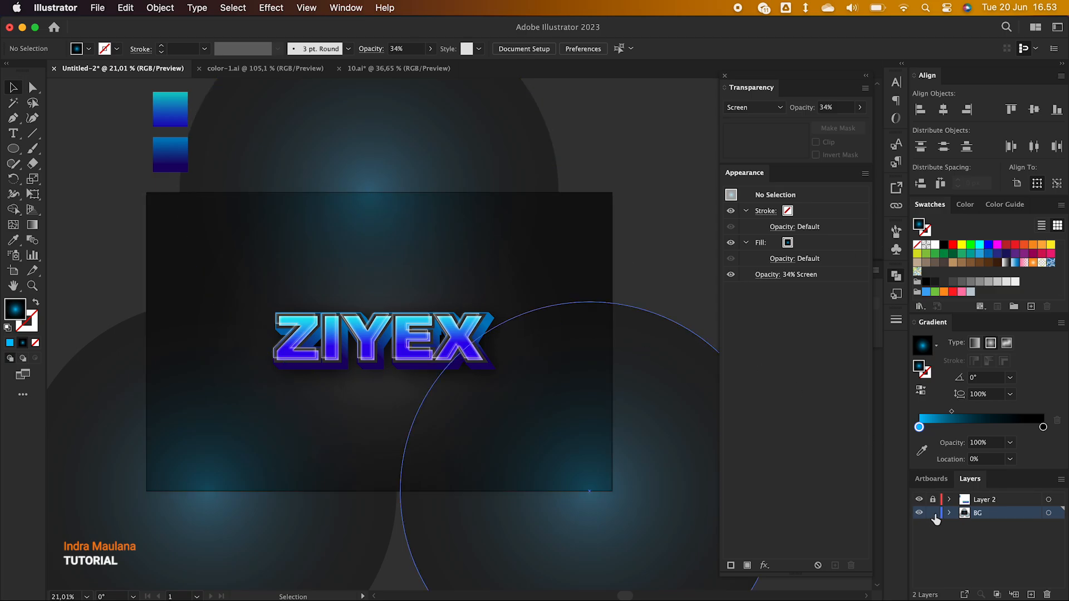
# Copy the dark background rectangle, paste it in front, and bring the copy above the glow circles
pyautogui.click(167, 262)
pyautogui.click(126, 7)
pyautogui.click(129, 77)
pyautogui.click(126, 7)
pyautogui.click(127, 108)
pyautogui.rightClick(249, 295)
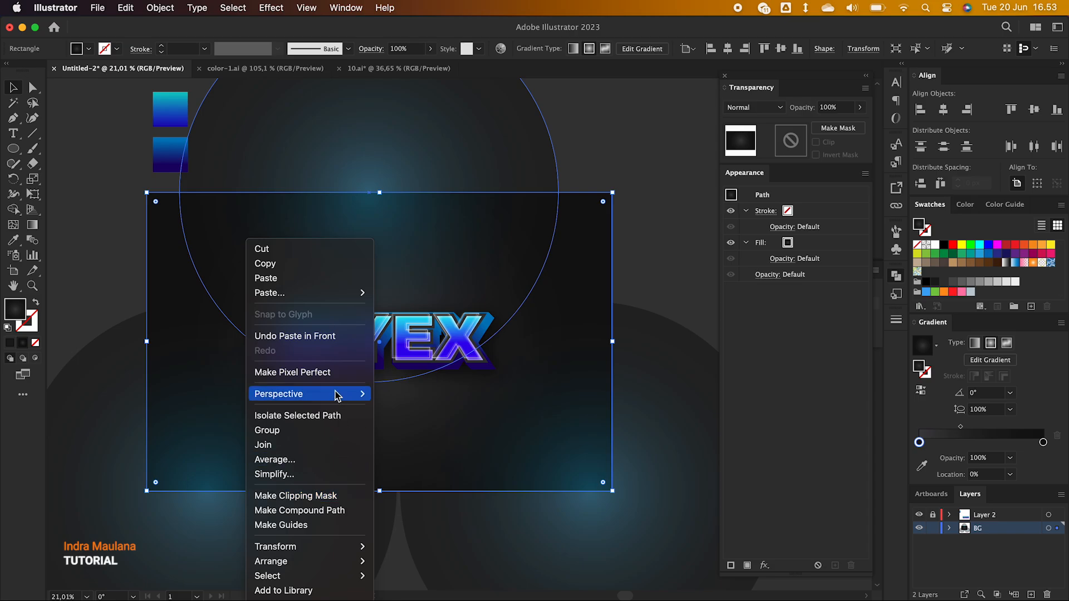
pyautogui.moveTo(345, 561)
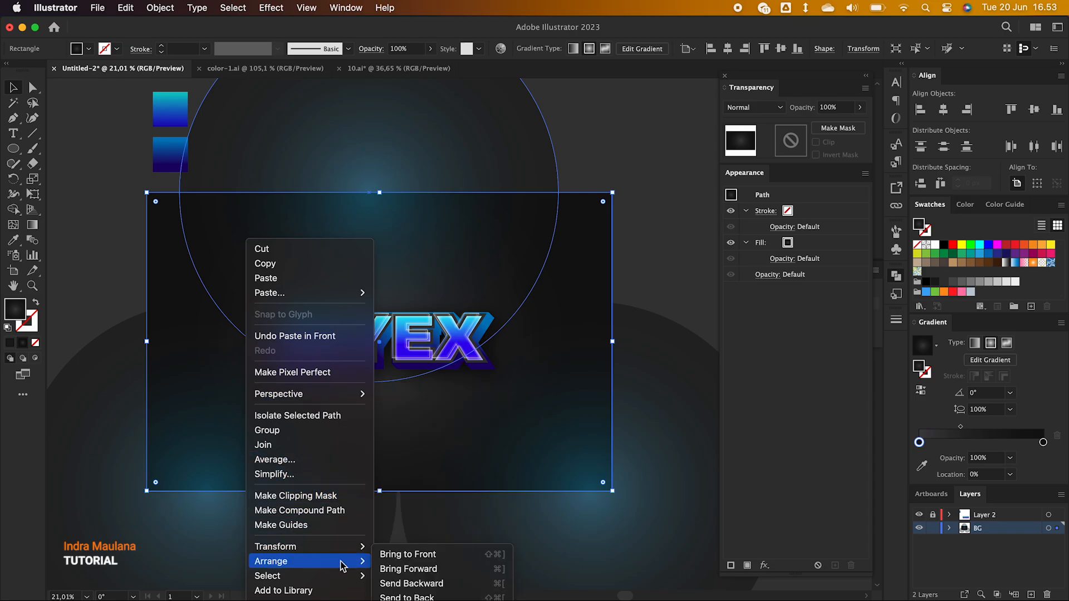
pyautogui.click(403, 549)
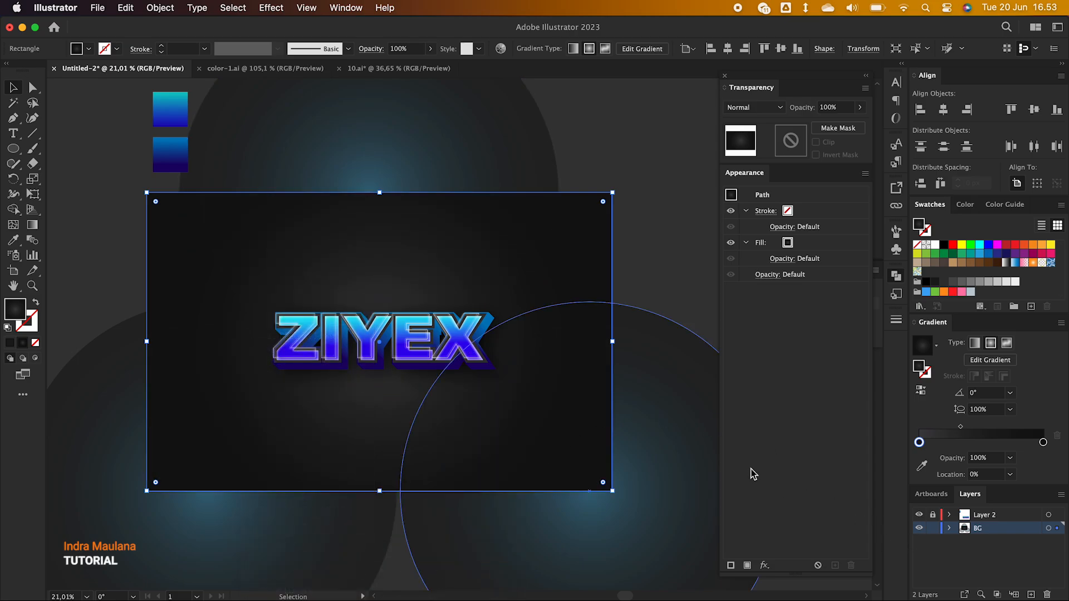
# Make a clipping mask from the front rectangle so the background and glow circles are cropped to the artboard
pyautogui.moveTo(100, 190); pyautogui.dragTo(657, 510)
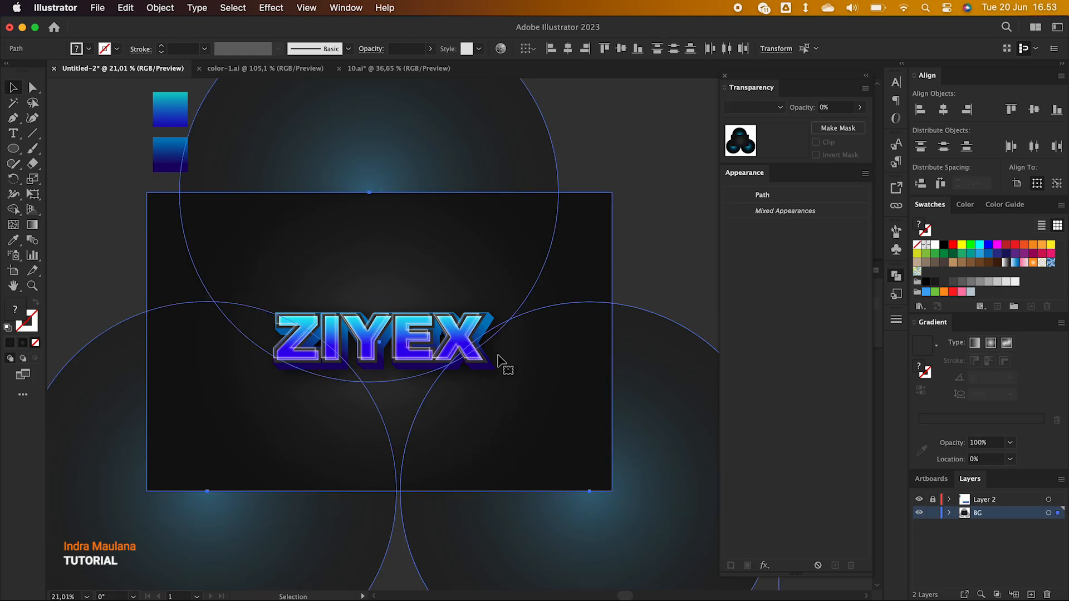
pyautogui.rightClick(454, 300)
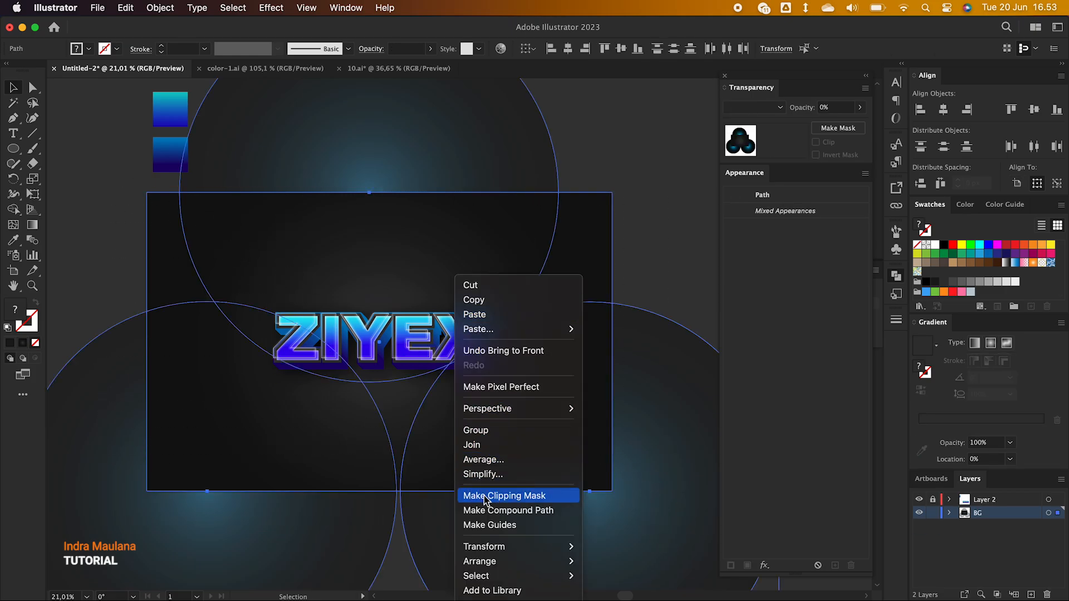
pyautogui.click(490, 432)
pyautogui.click(617, 163)
pyautogui.scroll(2, 641, 184)
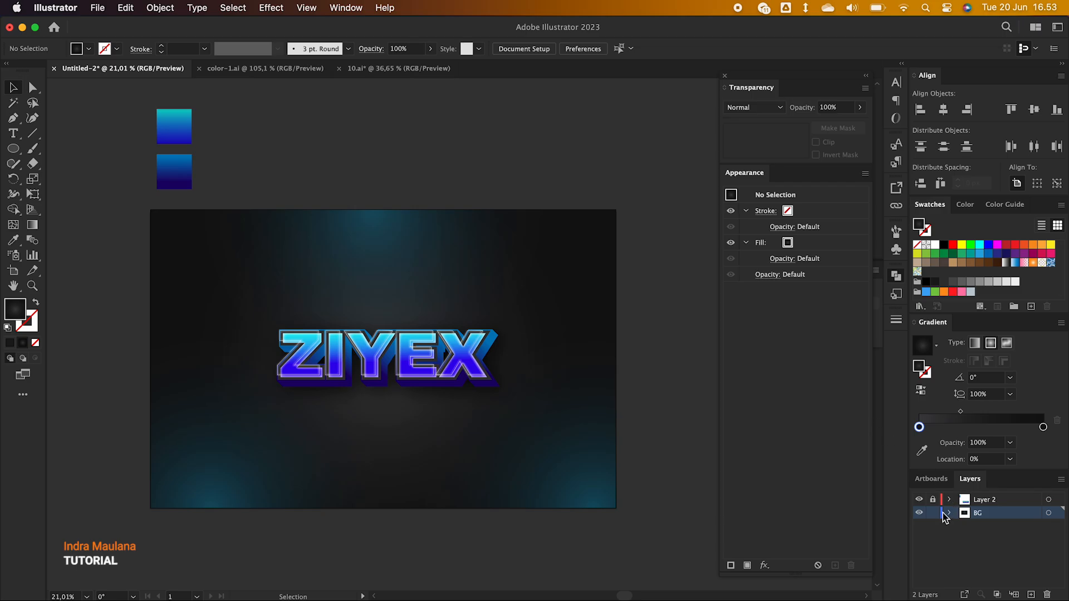
# Lock BG and unlock Layer 2, then set the ZIYEX extrusion fill's Transform effect to 15 copies
pyautogui.click(983, 501)
pyautogui.click(933, 500)
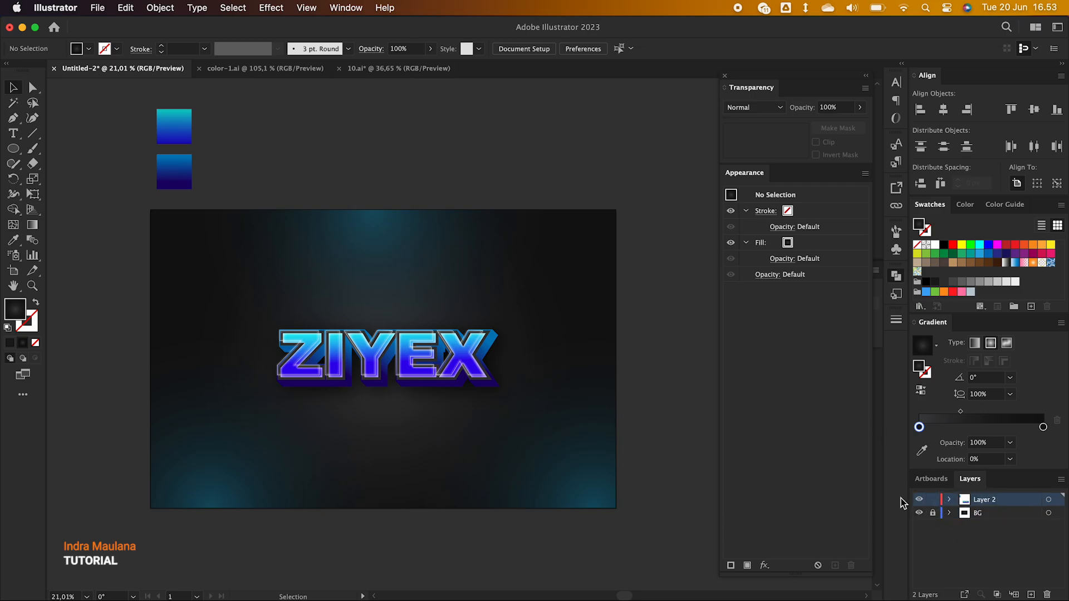
pyautogui.click(454, 368)
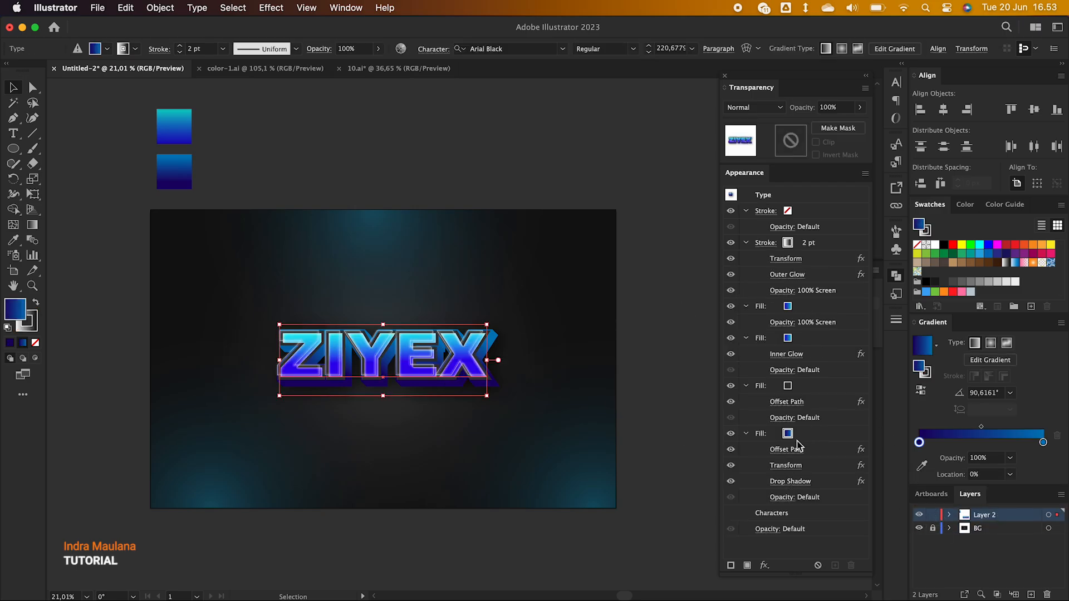
pyautogui.click(786, 468)
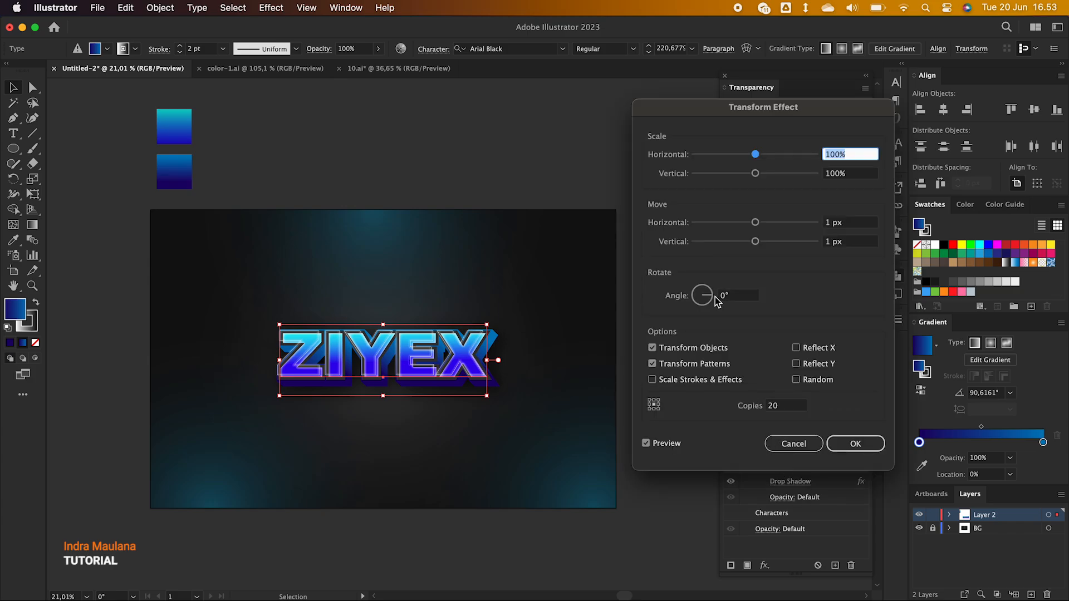
pyautogui.click(791, 408)
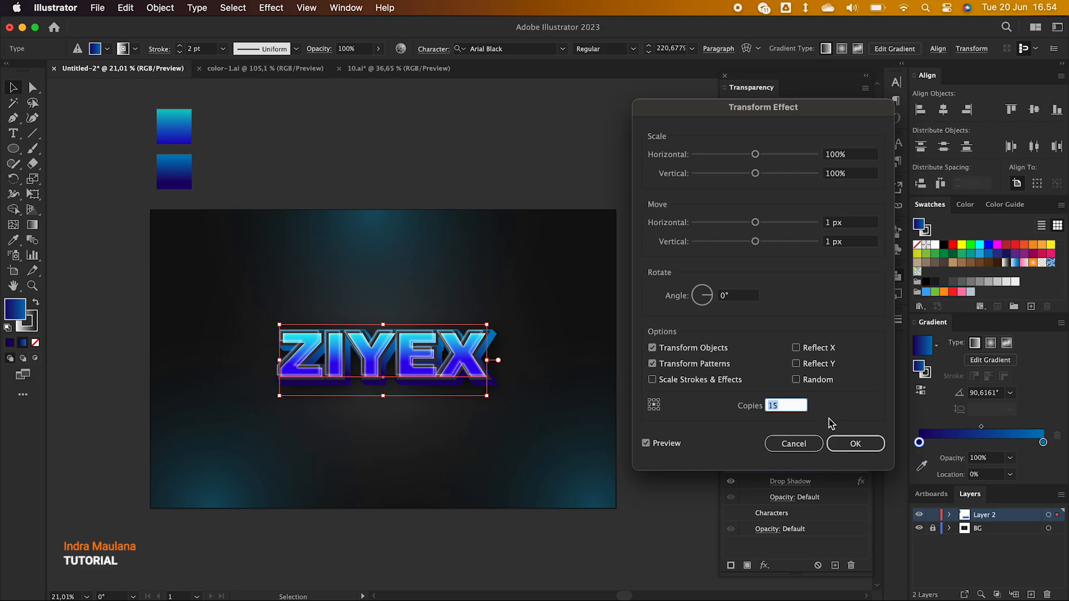
pyautogui.click(858, 445)
# Shift the gradient of the text's Inner Glow fill slightly downward with the Gradient tool, and deselect the text
pyautogui.click(813, 306)
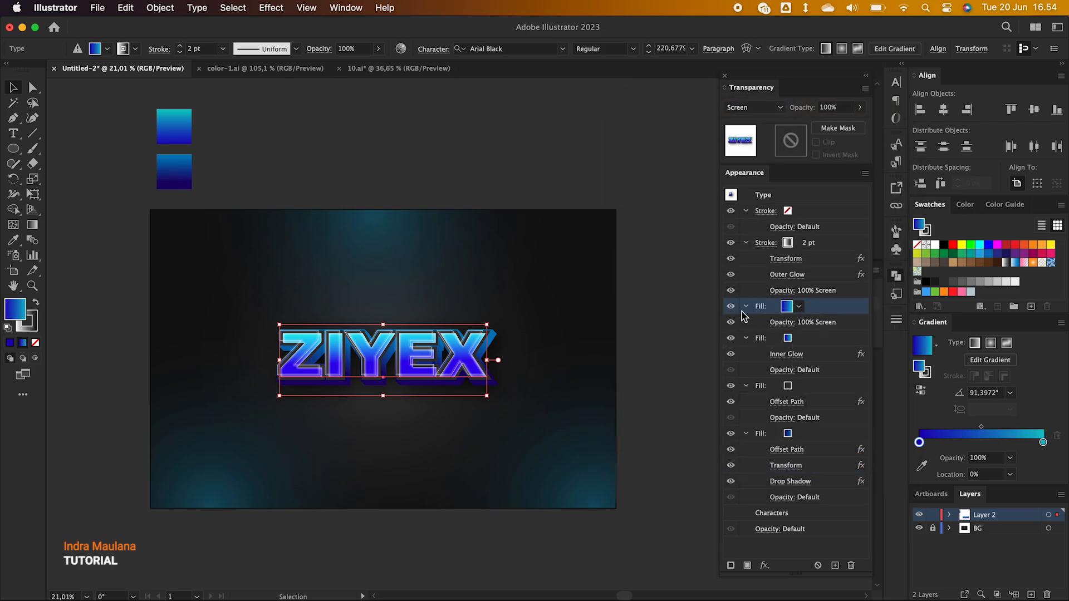
pyautogui.click(823, 339)
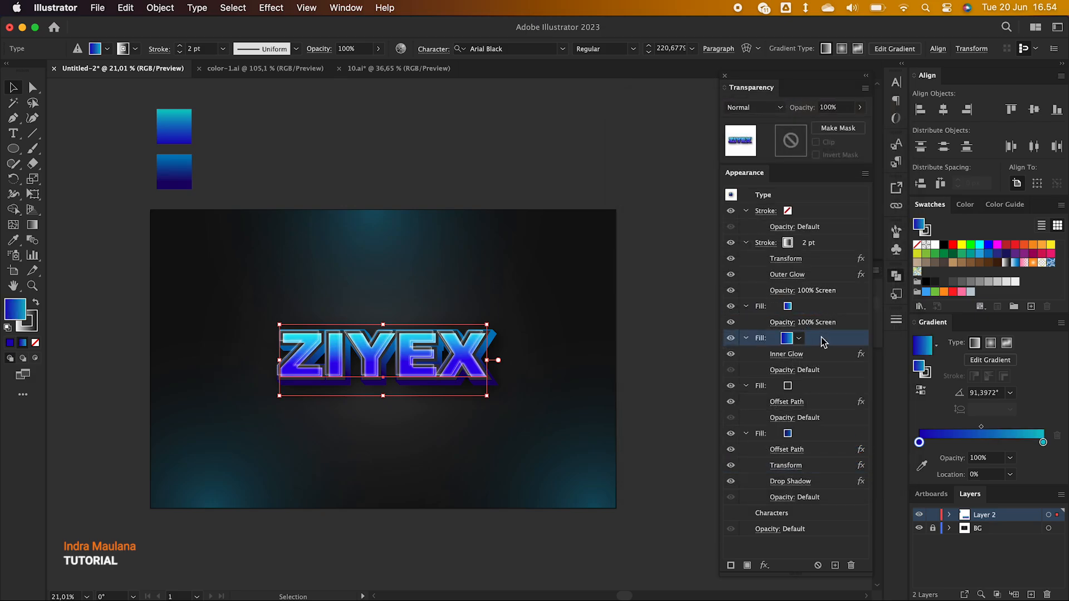
pyautogui.click(32, 224)
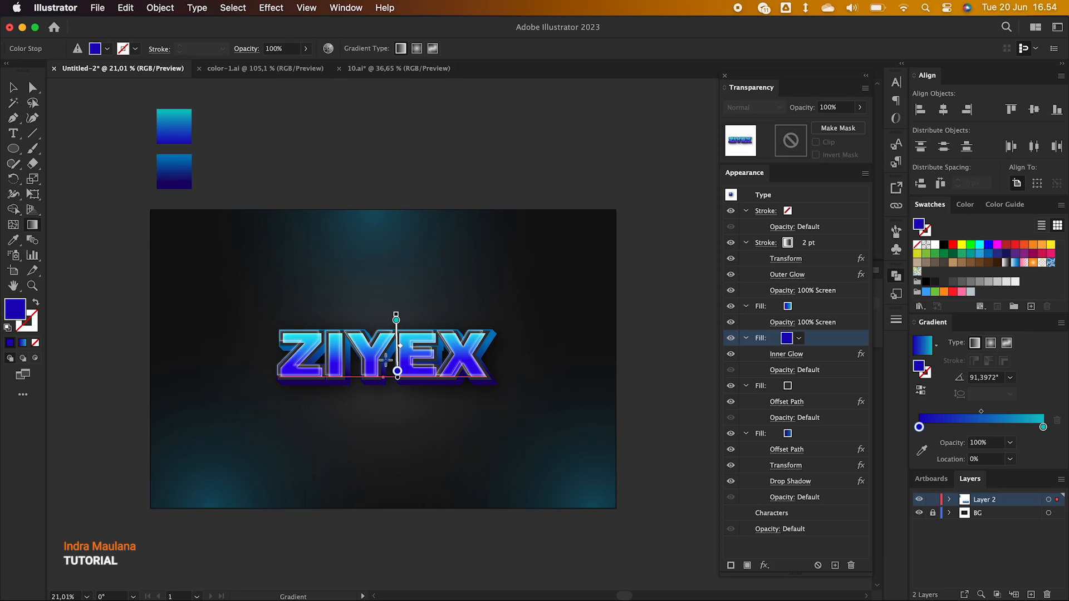
pyautogui.moveTo(396, 341)
pyautogui.mouseDown()
pyautogui.moveTo(397, 355)
pyautogui.moveTo(386, 355)
pyautogui.mouseUp()
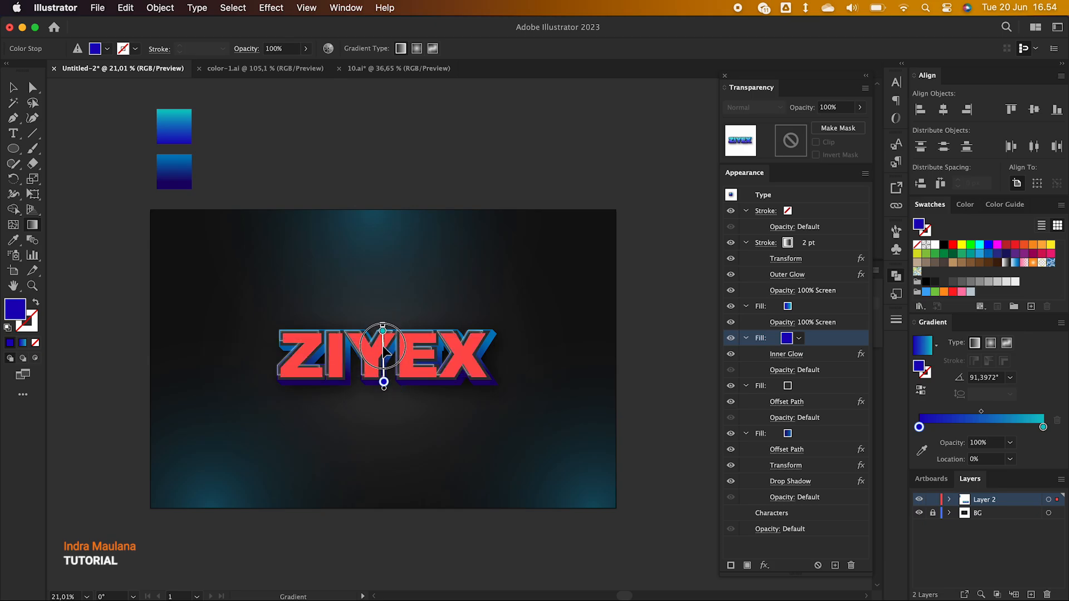
pyautogui.click(9, 79)
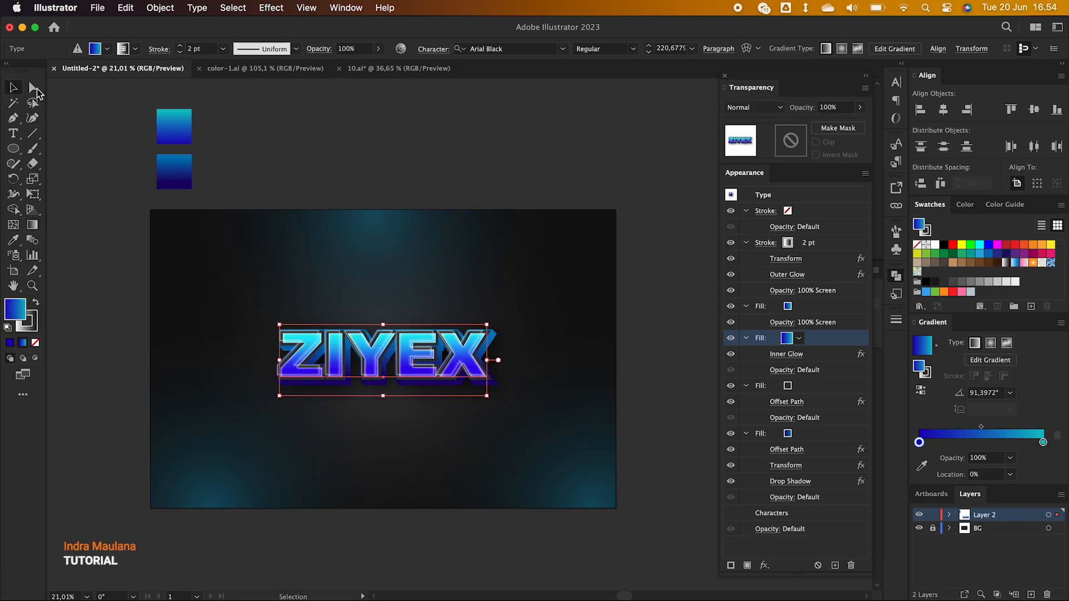
pyautogui.click(239, 122)
pyautogui.scroll(-2, 239, 128)
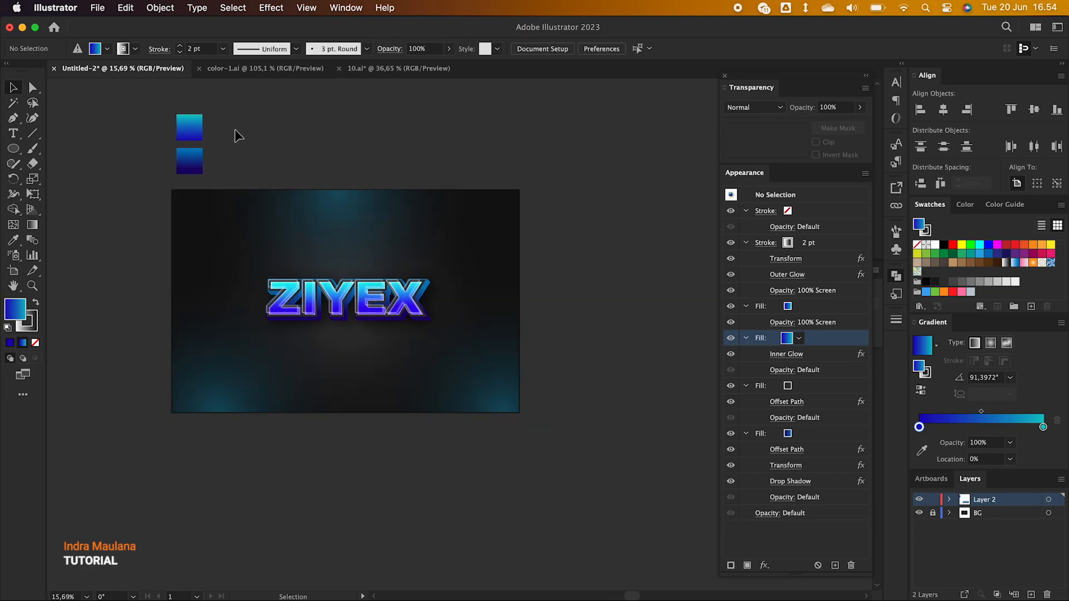
pyautogui.scroll(2, 239, 136)
pyautogui.click(390, 400)
pyautogui.click(381, 95)
pyautogui.scroll(-2, 412, 106)
pyautogui.scroll(1, 505, 198)
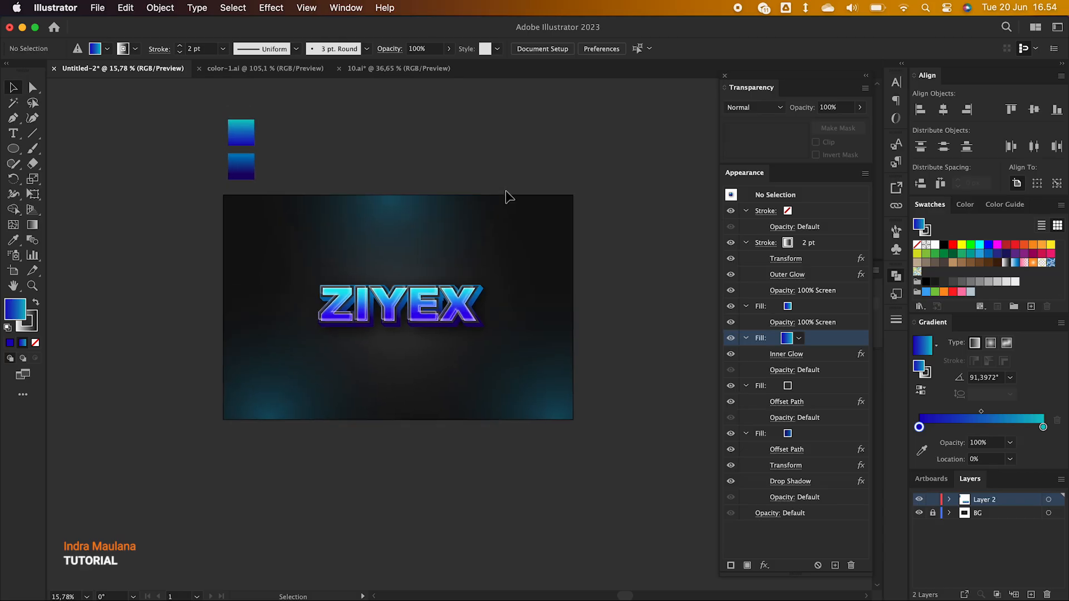